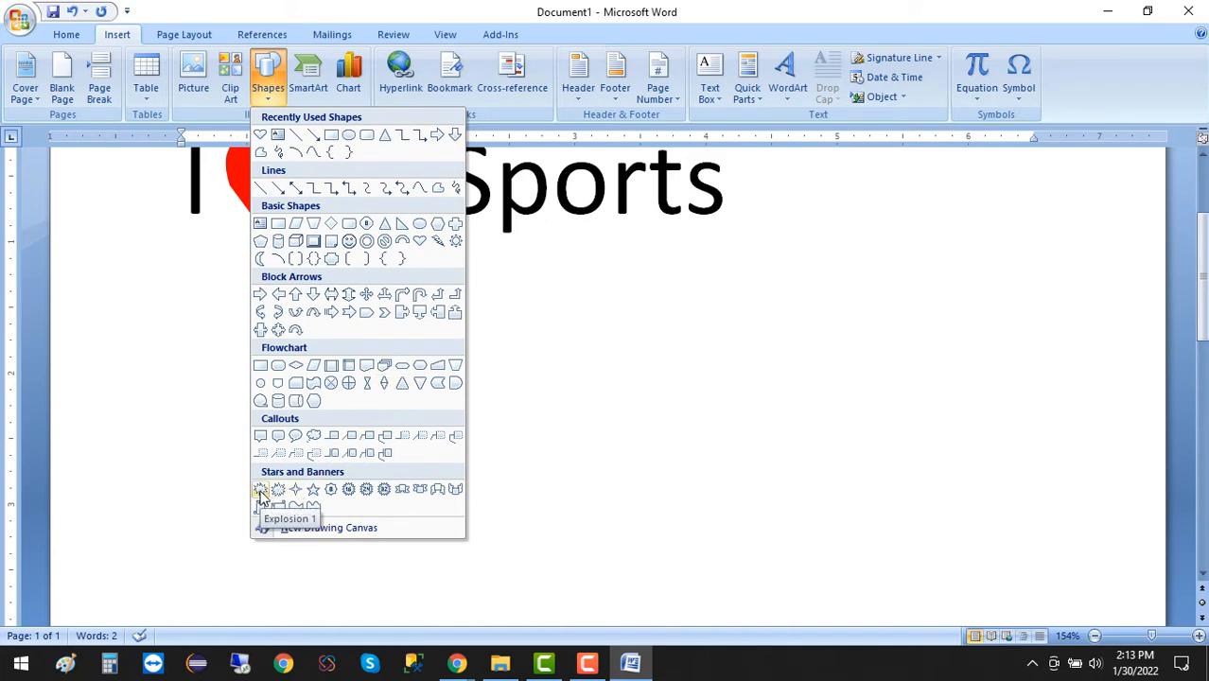
Draw an Explosion 1 shape about 3.5 inches wide and 2.5 inches high below the "I ♥ Sports" line, nudging it into place.
left_click(261, 492)
mouse_move(263, 372)
left_mouse_down()
mouse_move(532, 594)
mouse_move(676, 632)
mouse_move(729, 497)
left_mouse_up()
scroll(655, 487, "up", 3)
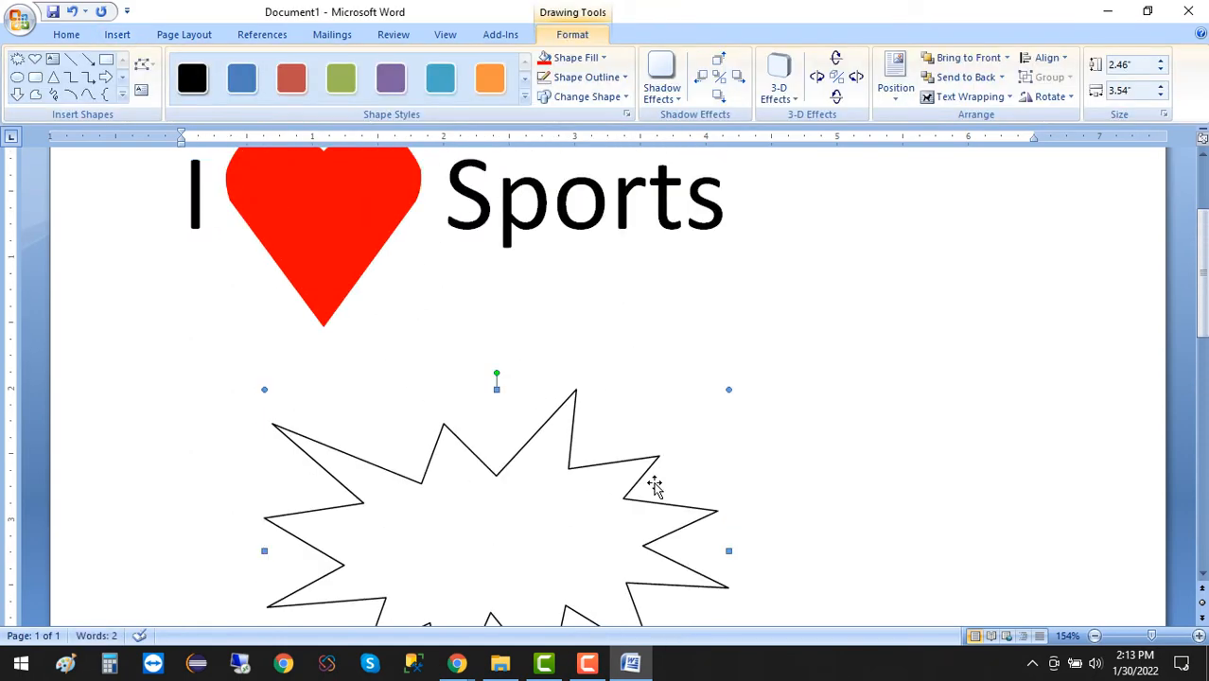
scroll(655, 486, "down", 3)
mouse_move(529, 370)
left_mouse_down()
mouse_move(564, 393)
mouse_move(542, 385)
left_mouse_up()
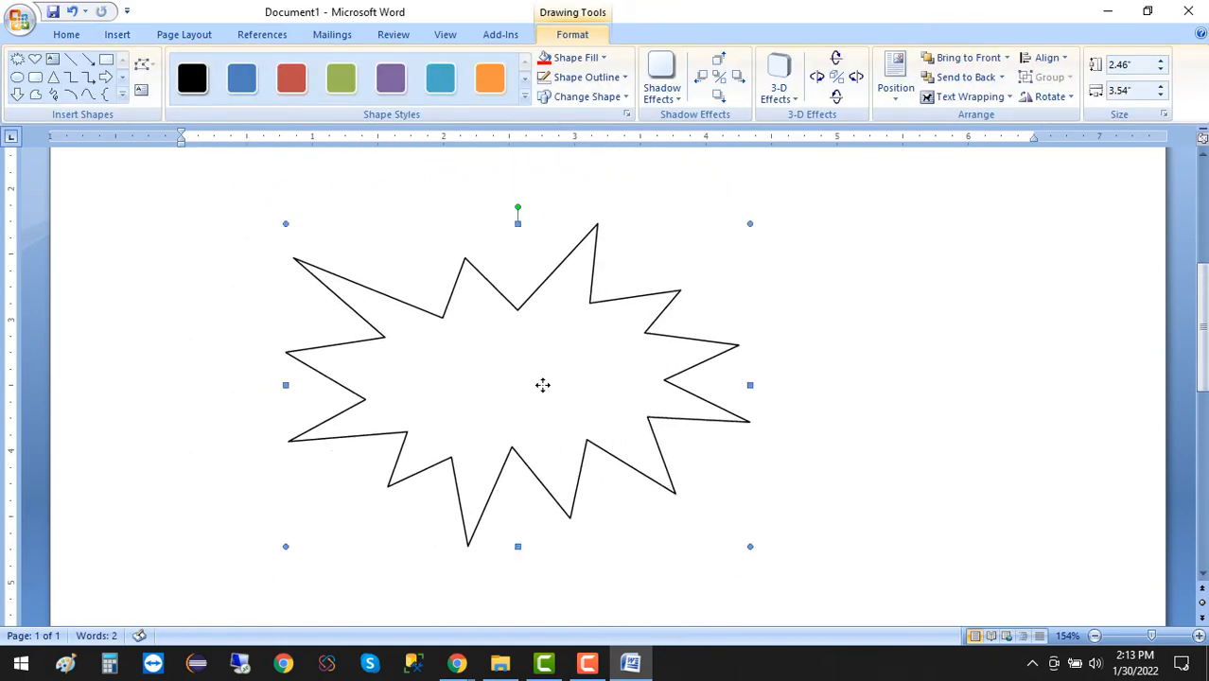
Fill the explosion shape with standard yellow and remove its outline.
left_click(573, 57)
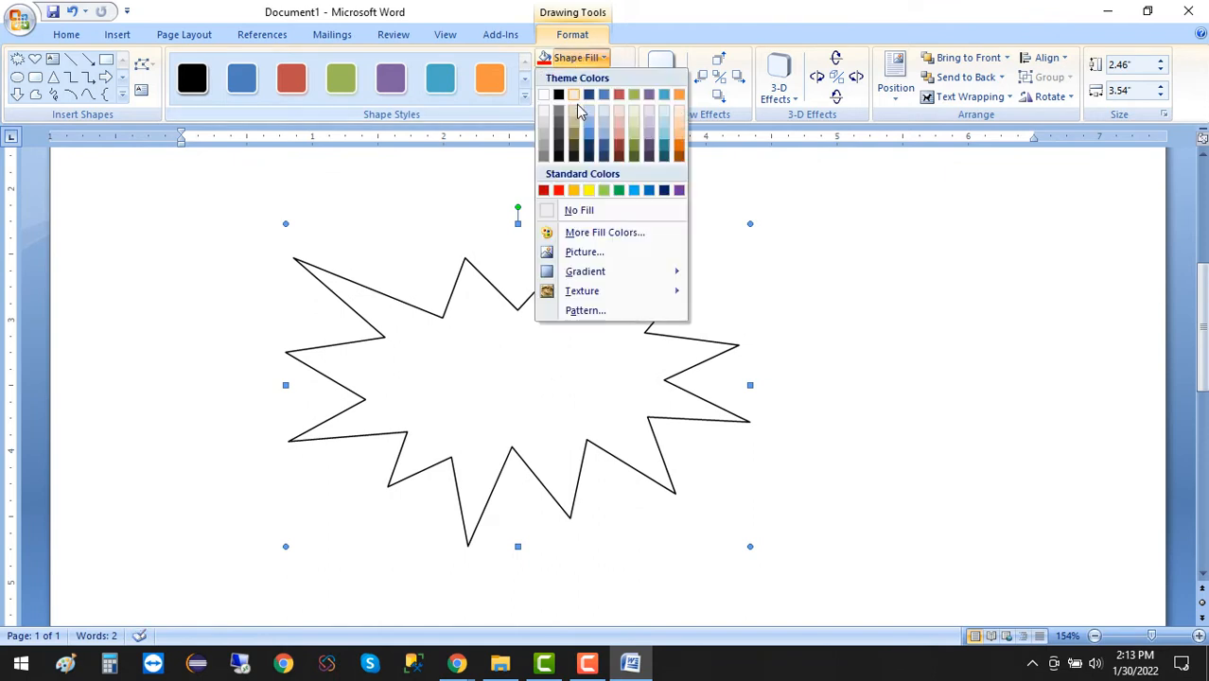
left_click(589, 192)
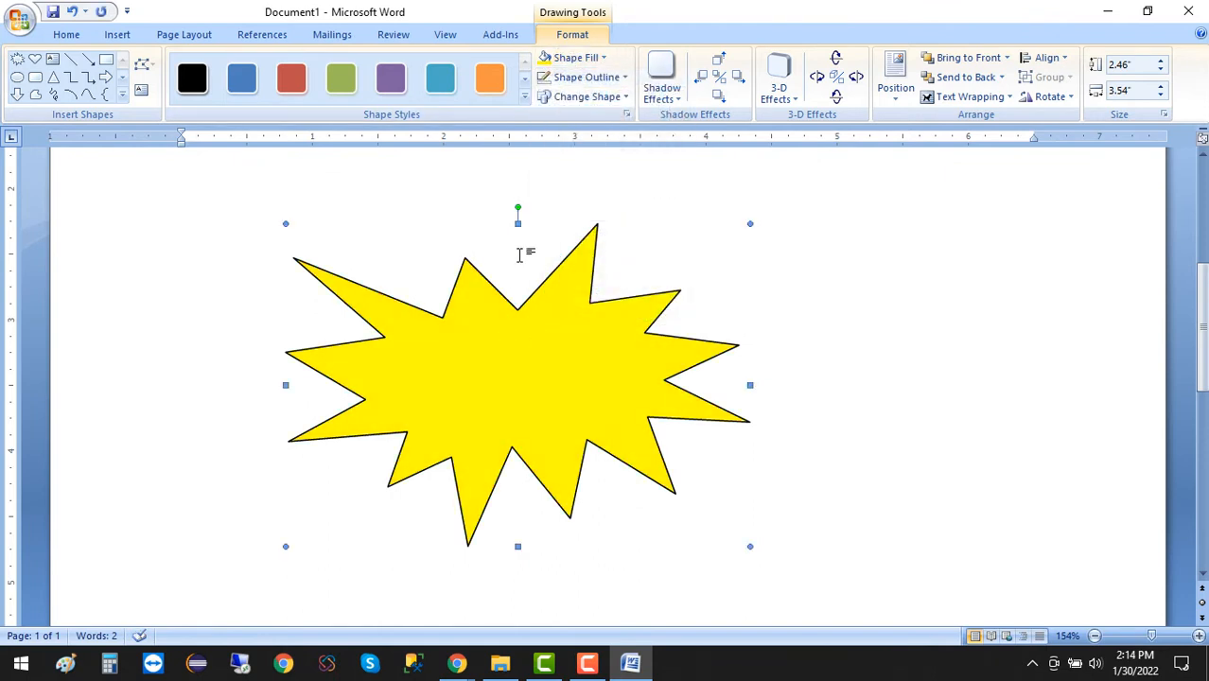
left_click(592, 76)
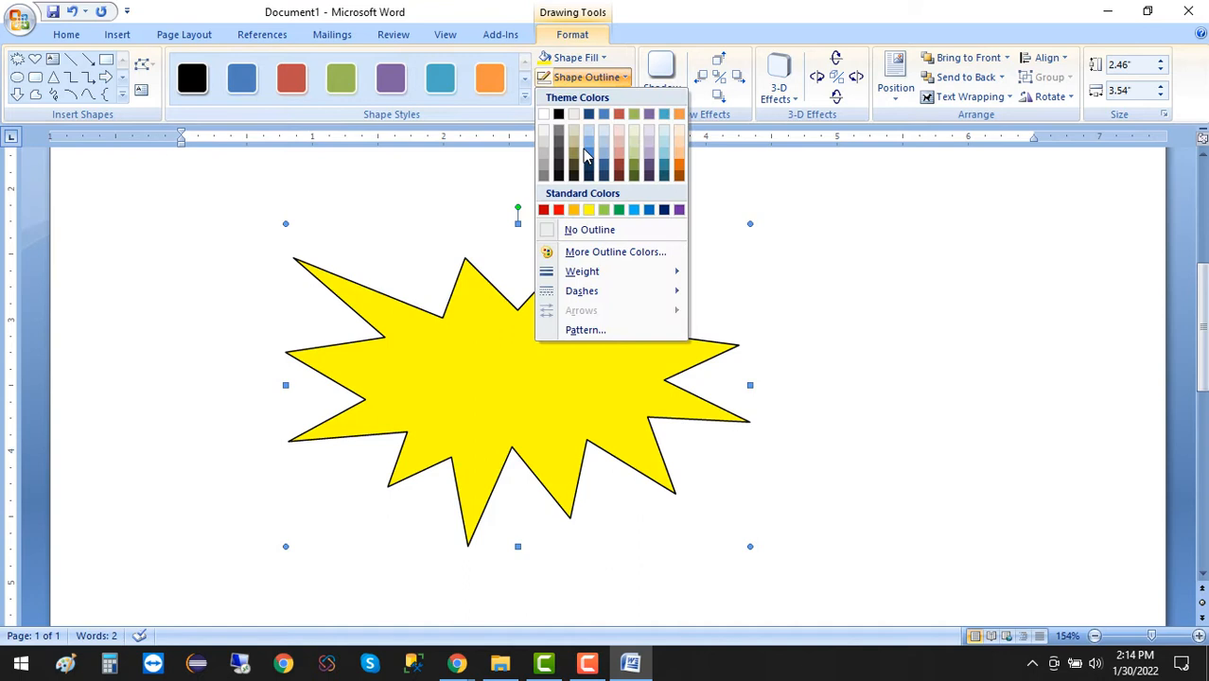
left_click(579, 236)
left_click(899, 324)
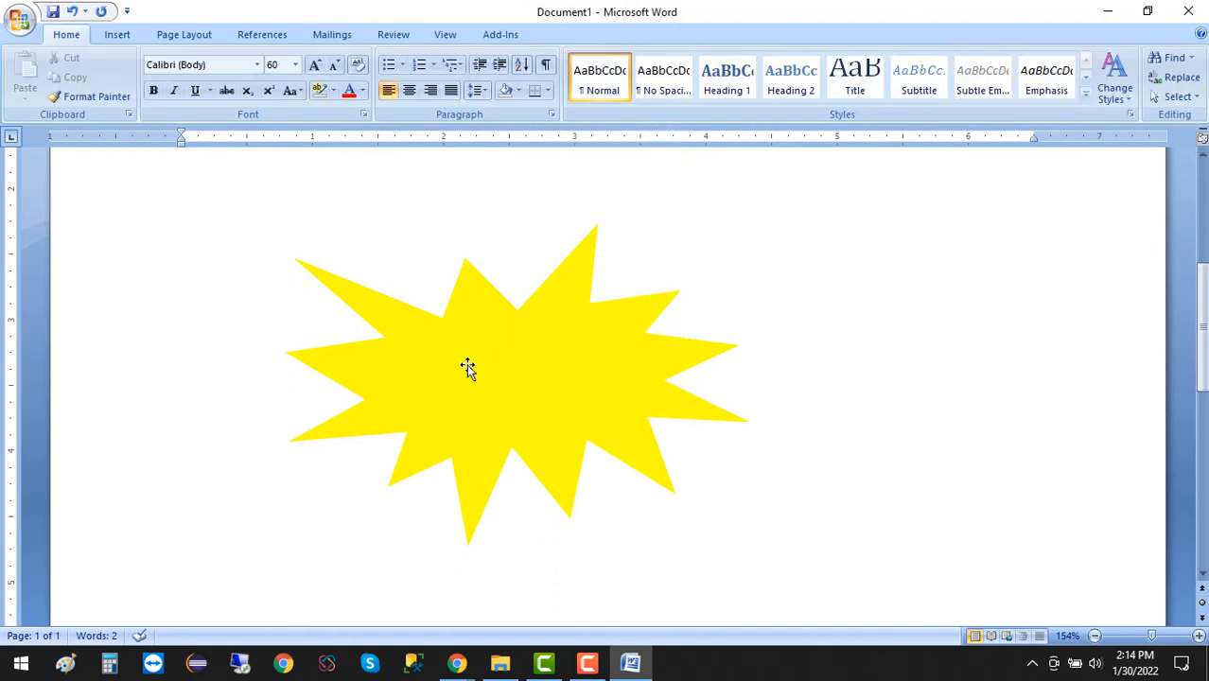
Add text inside the yellow explosion shape reading "50 % Off" with "Offer" on a second line.
left_click(475, 397)
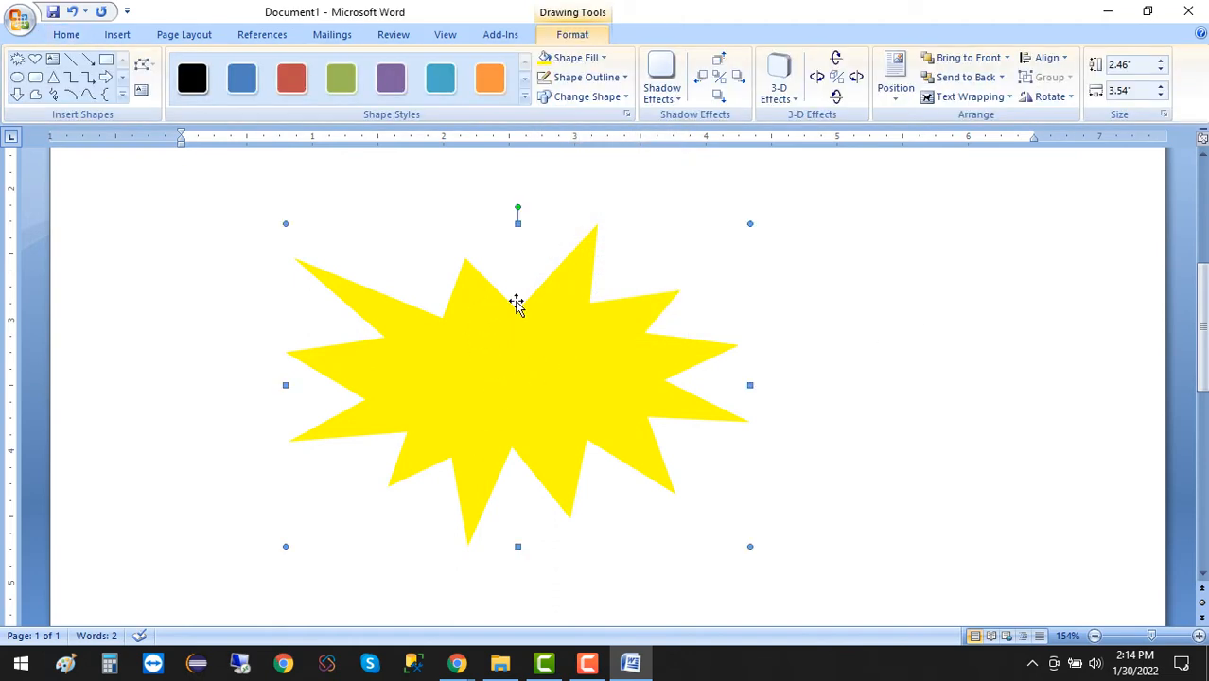
left_click(848, 326)
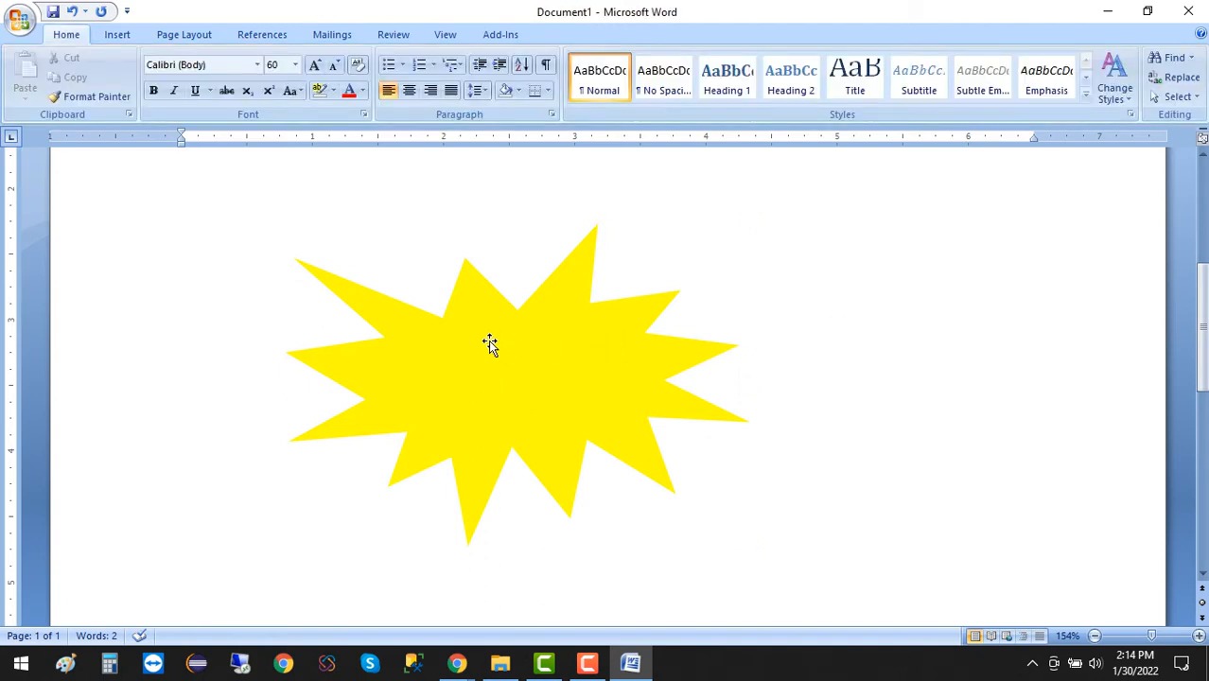
left_click(445, 339)
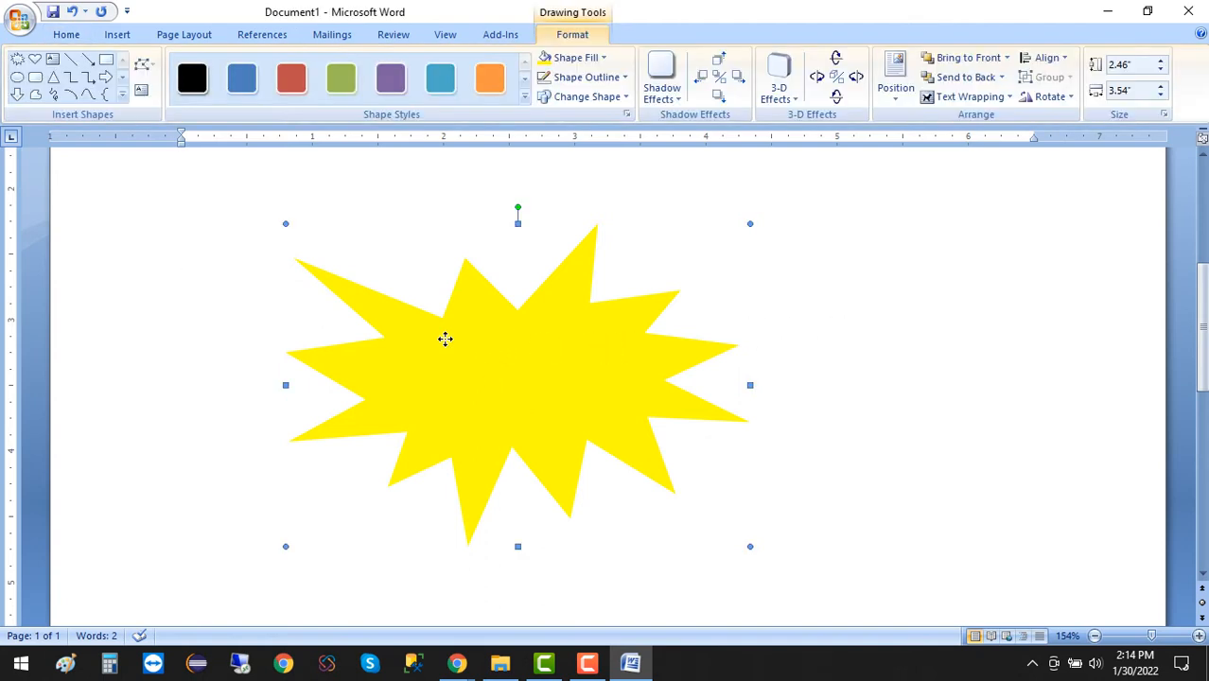
right_click(445, 339)
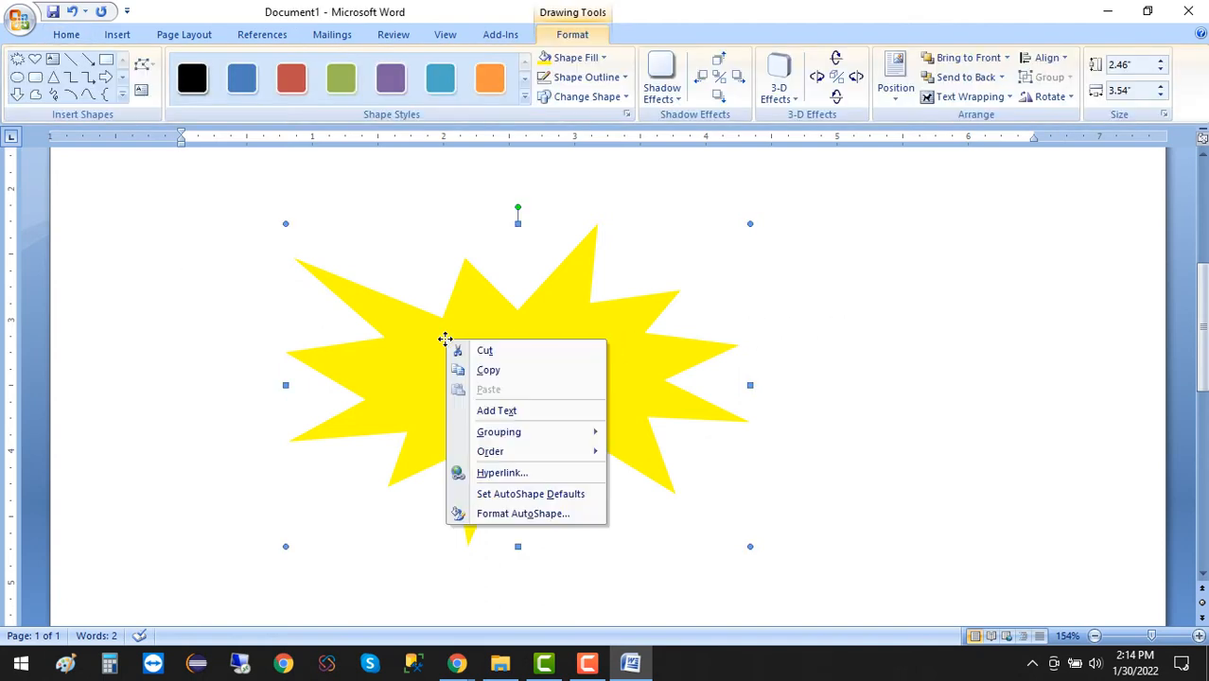
left_click(498, 416)
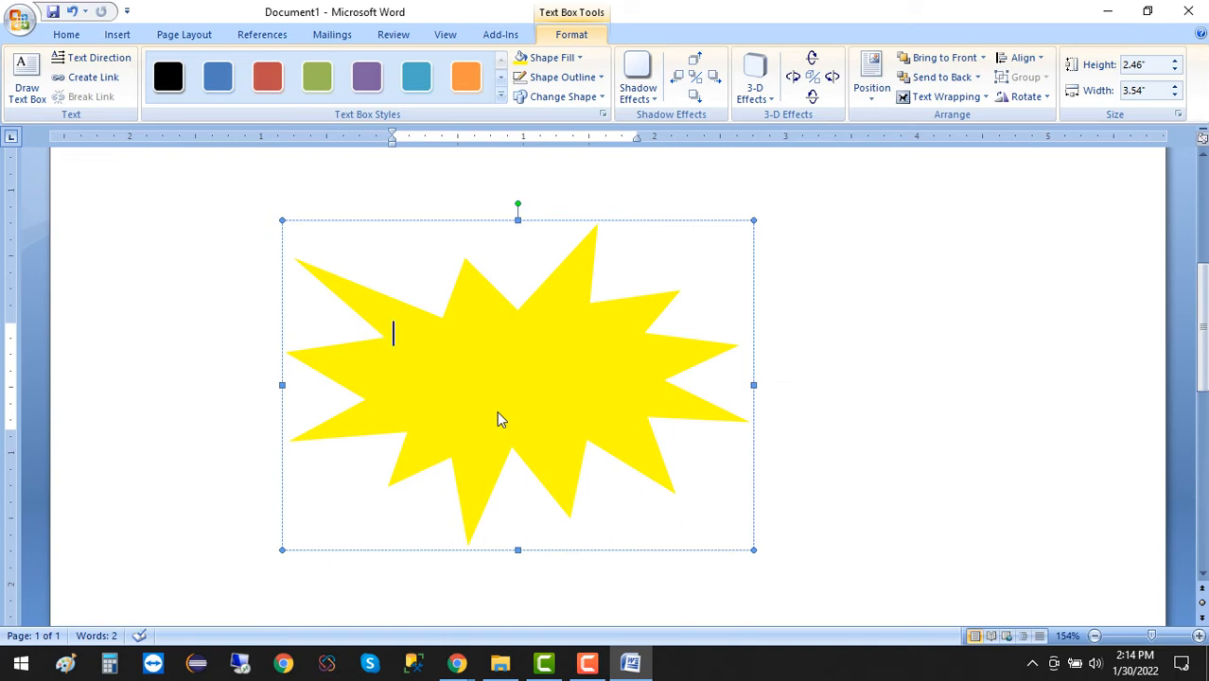
type("50 % Off")
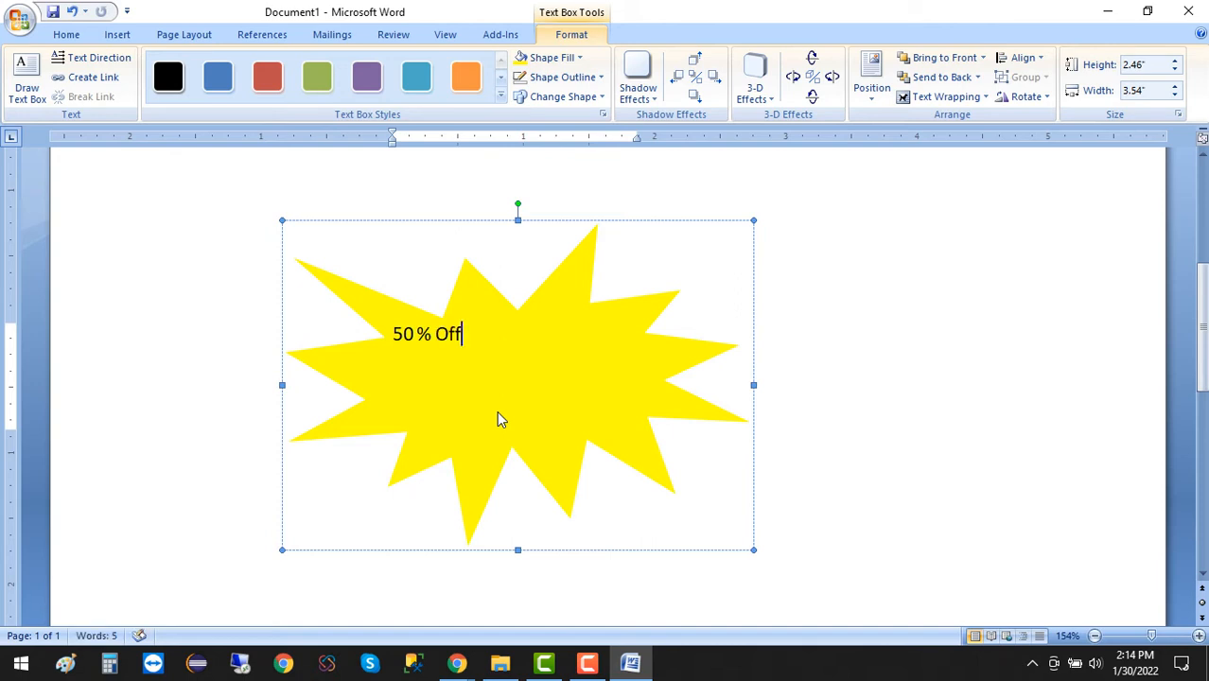
key("Return")
type("Offer")
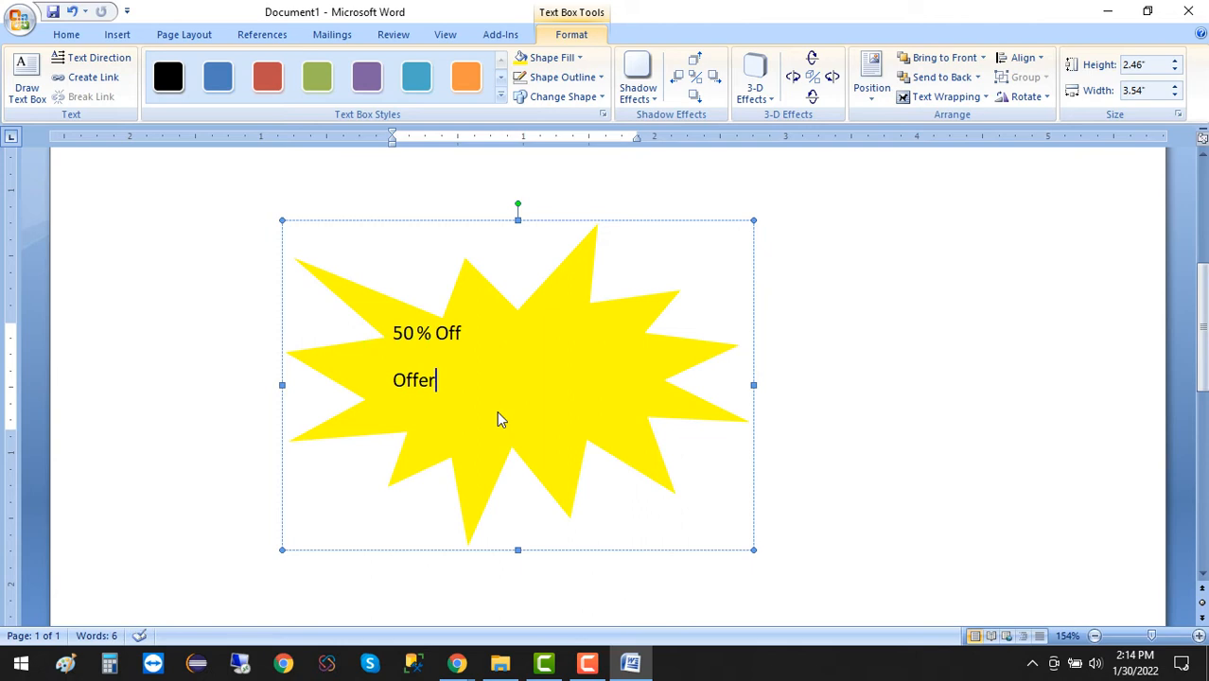
Center both lines of text in the explosion shape and enlarge them to 22 pt.
key("ctrl+a")
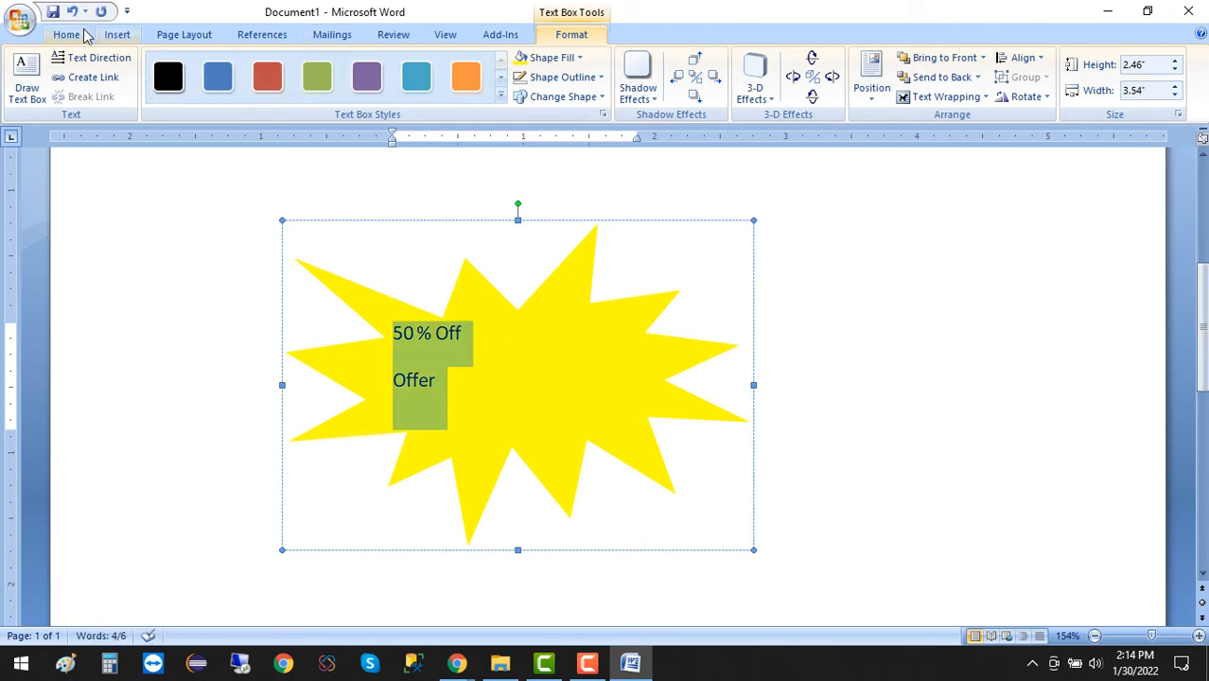
left_click(77, 35)
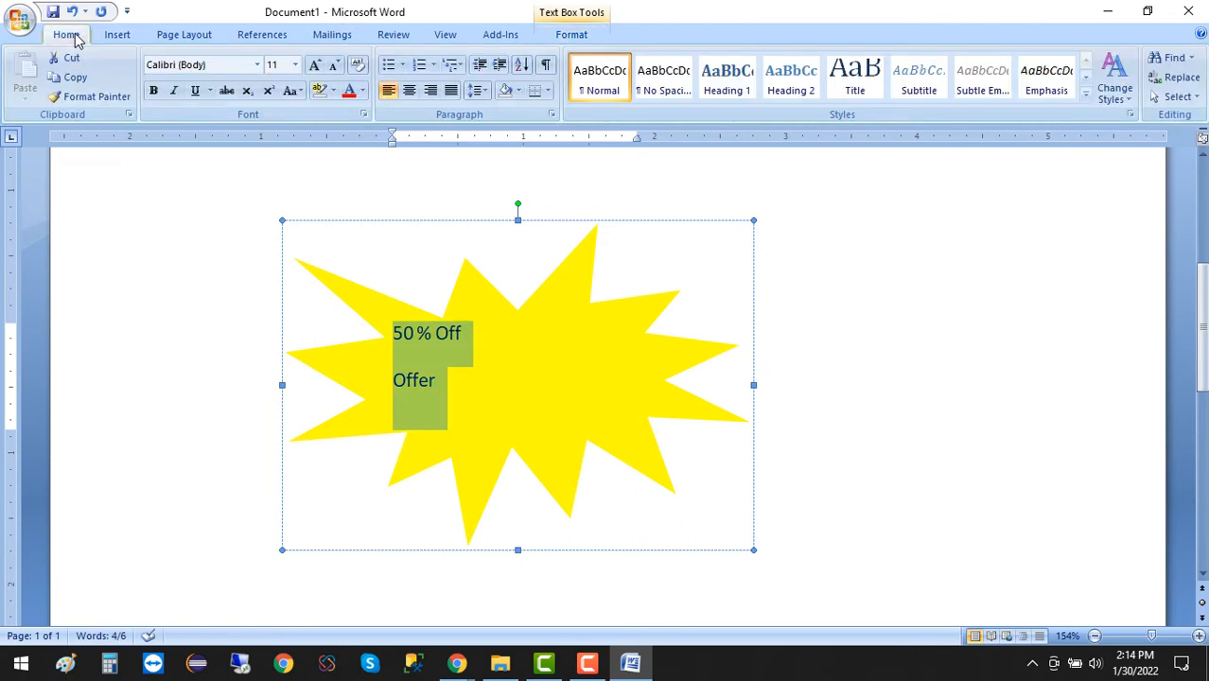
left_click(411, 92)
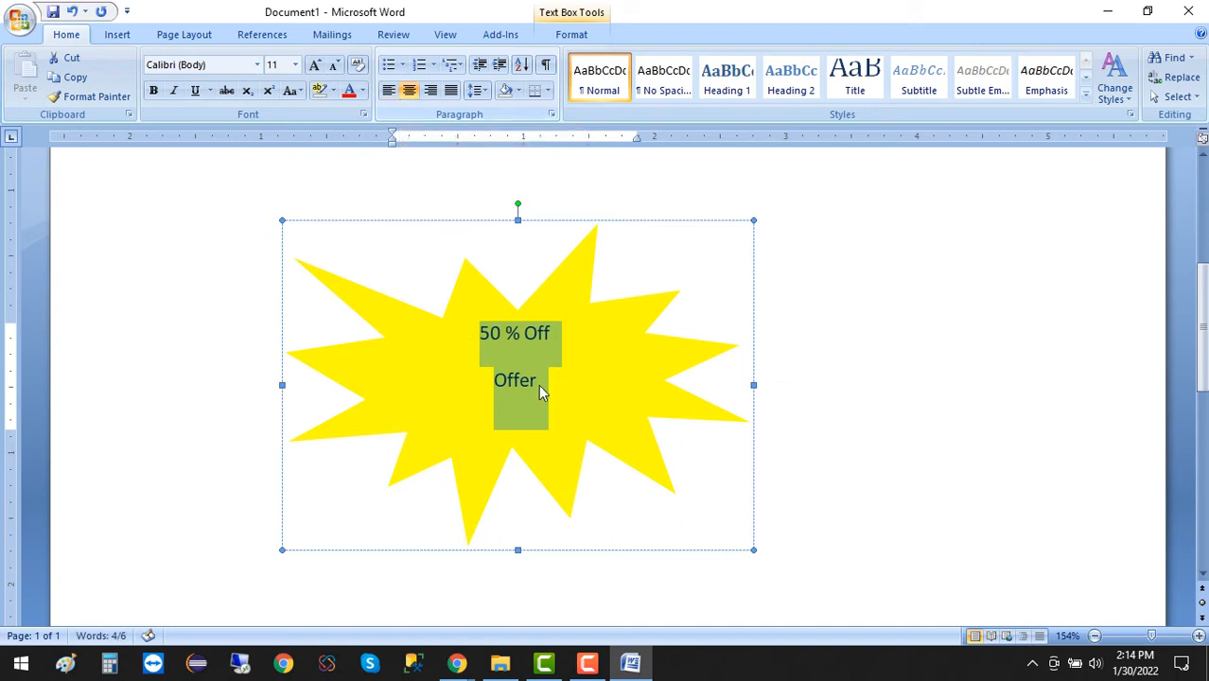
left_click(314, 66)
left_click(315, 65)
left_click(315, 65)
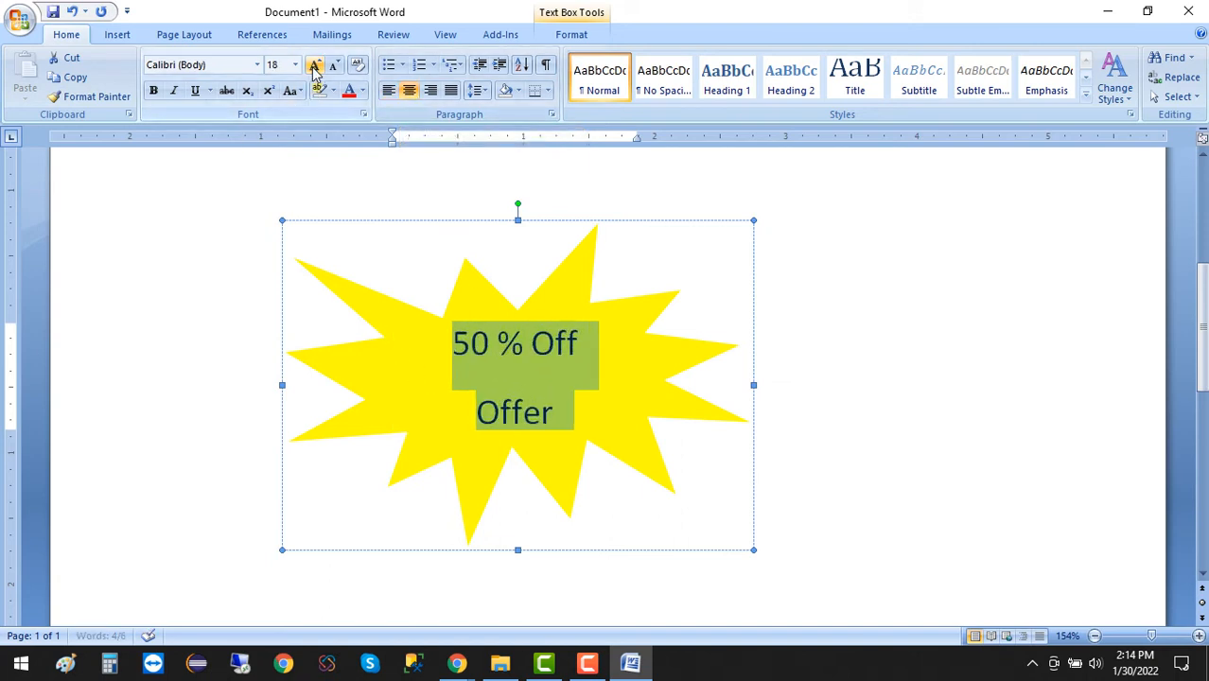
left_click(315, 65)
left_click(315, 65)
left_click(314, 65)
left_click(314, 65)
left_click(333, 66)
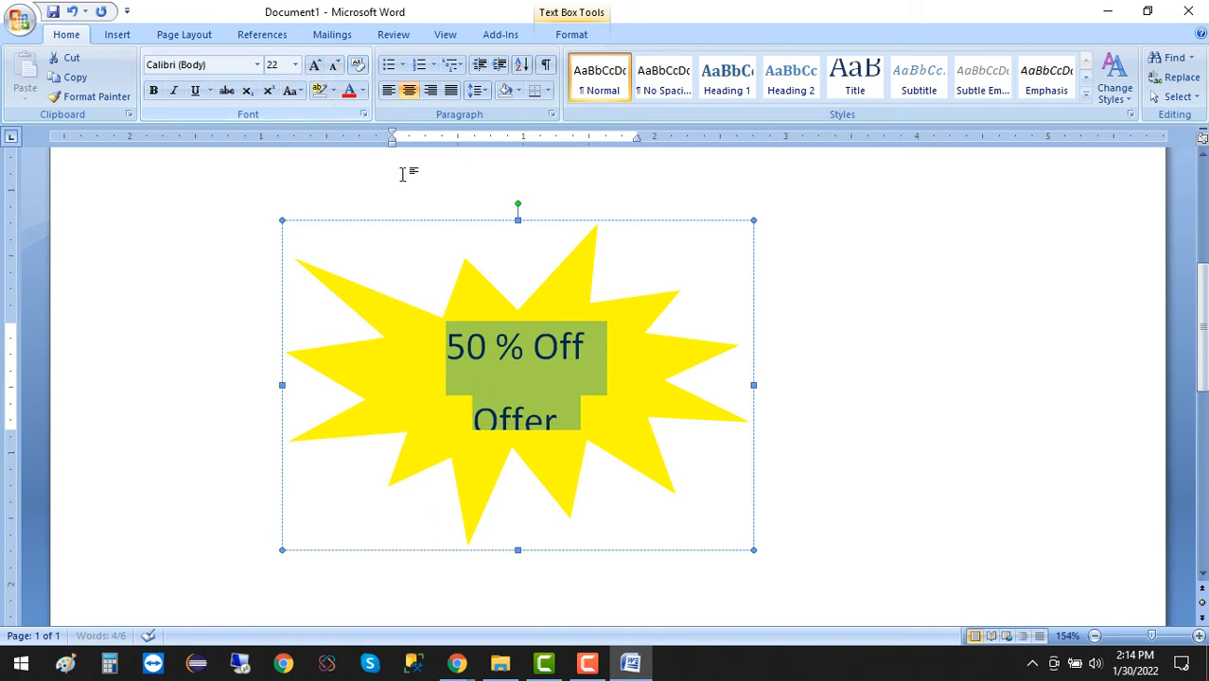
Remove the space after the paragraphs of the offer text and set its line spacing to 1.0.
left_click(502, 380)
left_click_drag(574, 417, 426, 347)
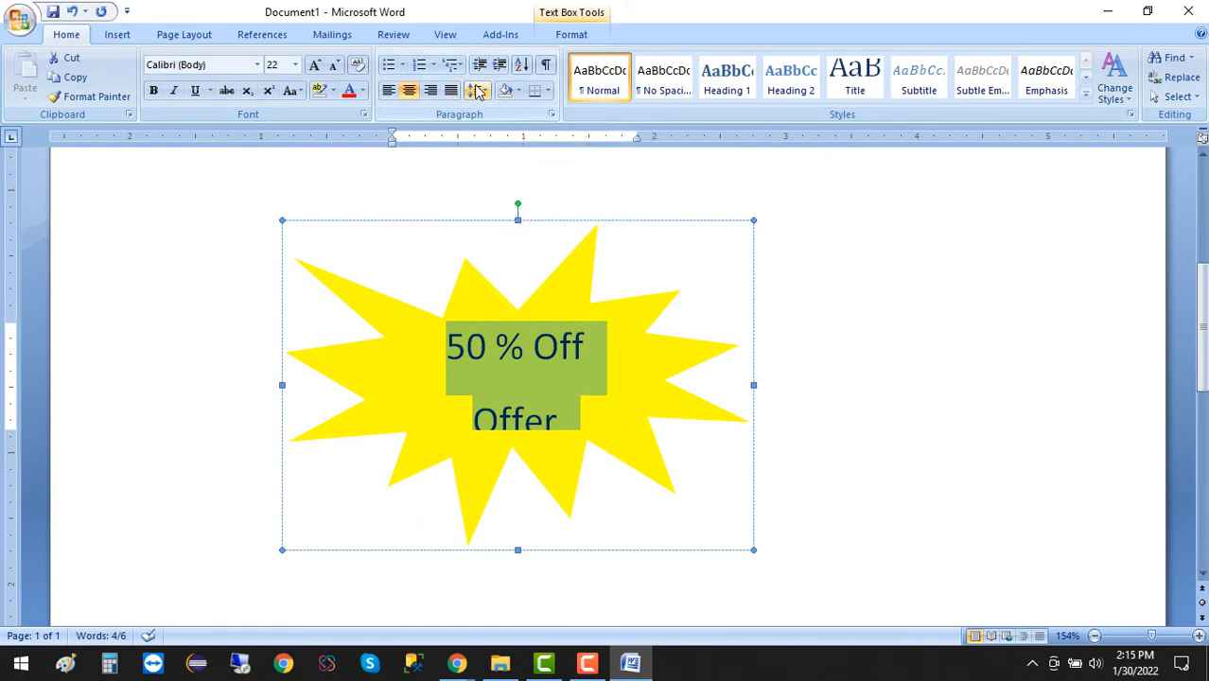
left_click(478, 90)
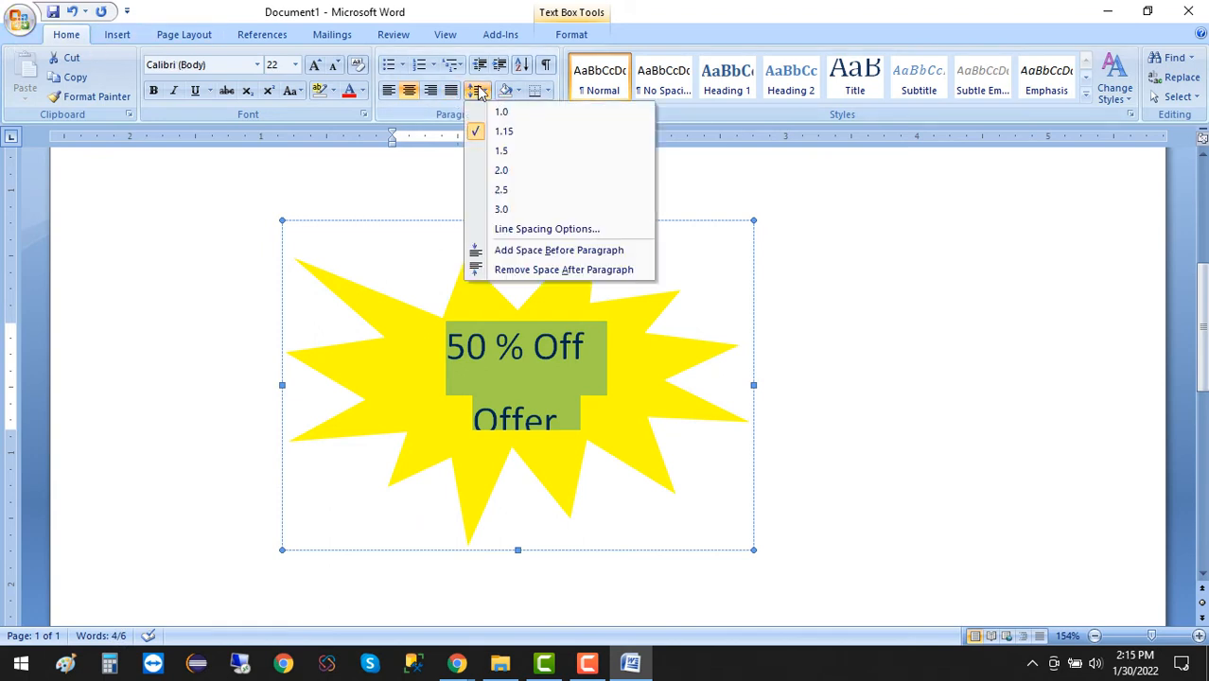
left_click(575, 273)
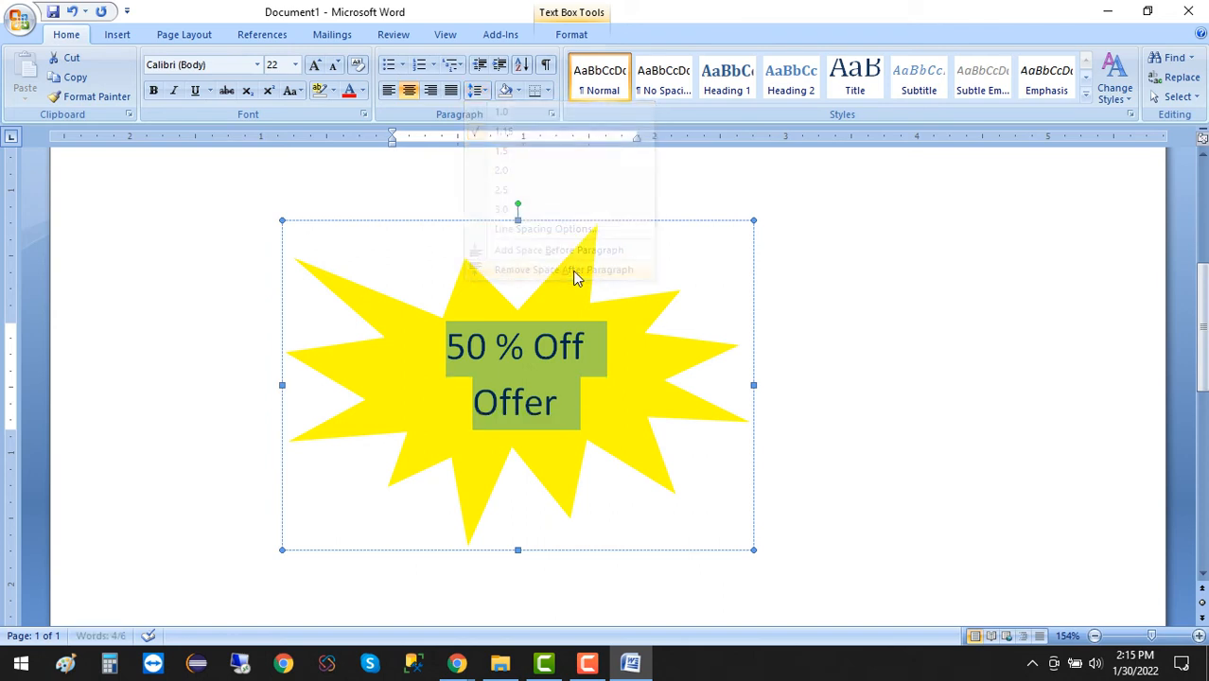
left_click(477, 90)
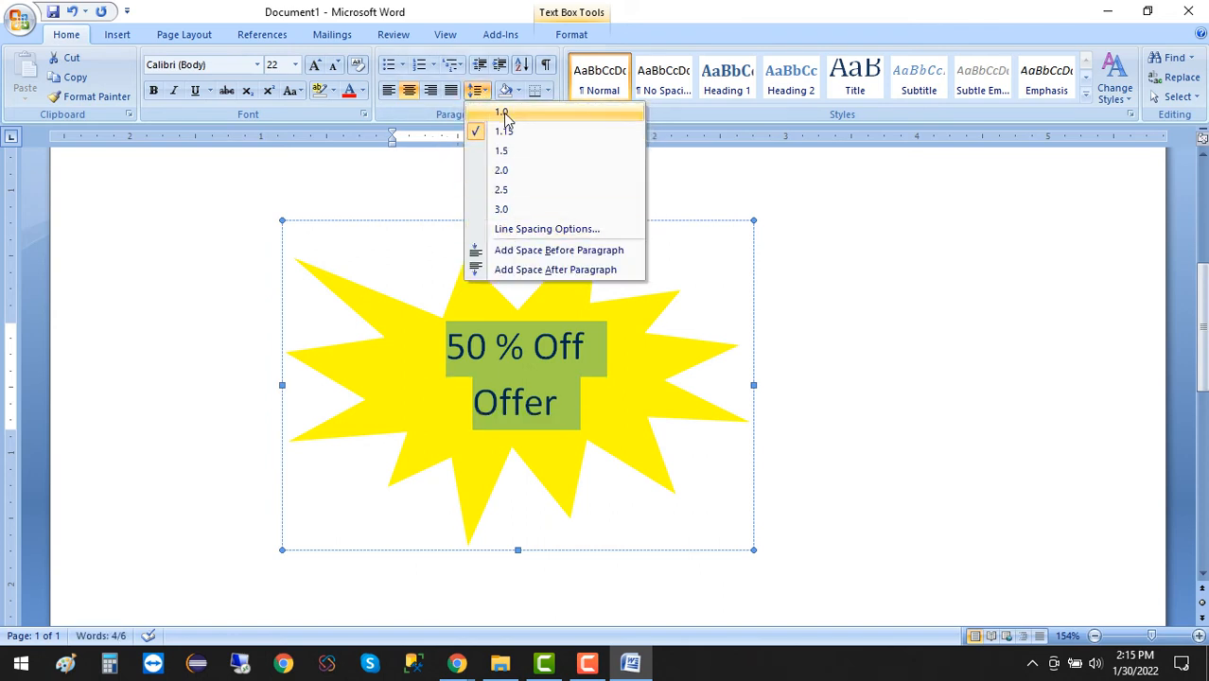
left_click(504, 114)
left_click(818, 351)
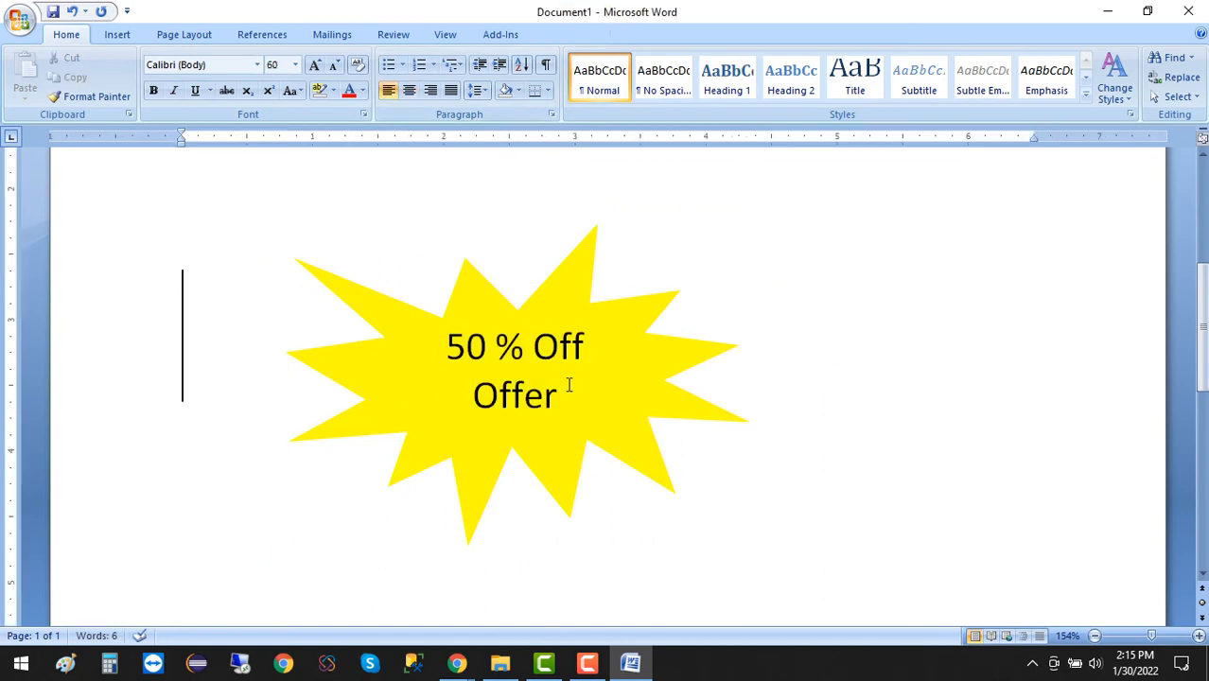
Format both lines of the offer text as 28 pt, red and bold.
left_click_drag(568, 388, 399, 338)
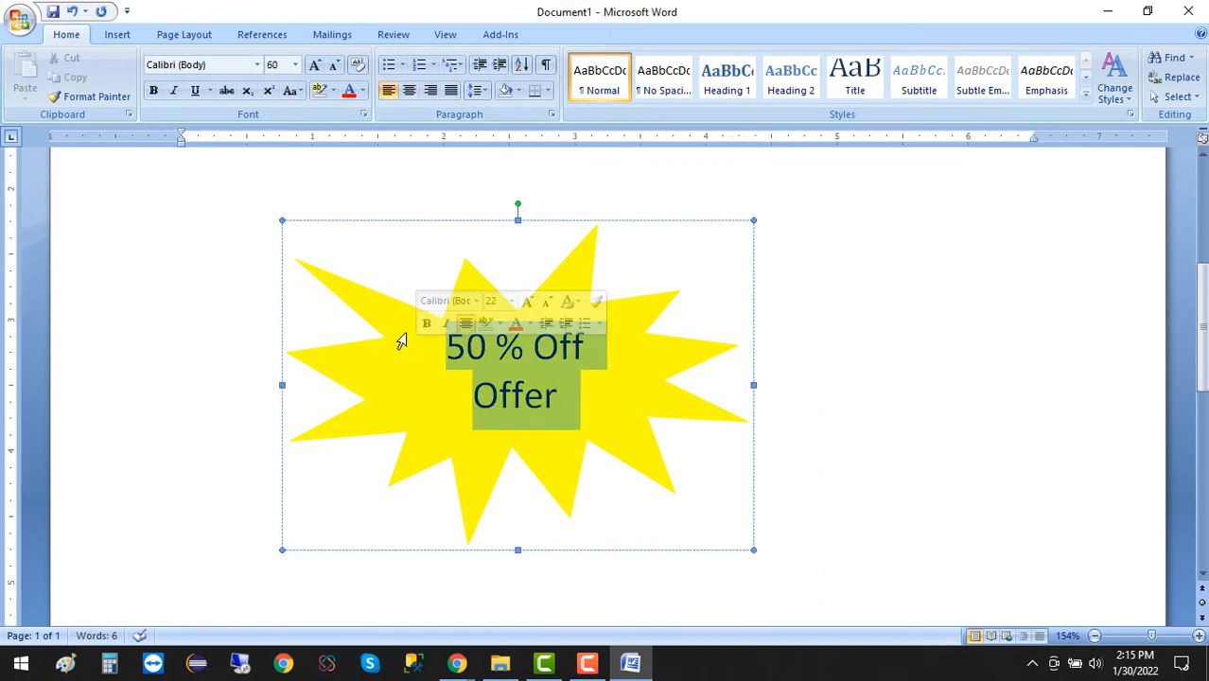
left_click(315, 64)
left_click(315, 64)
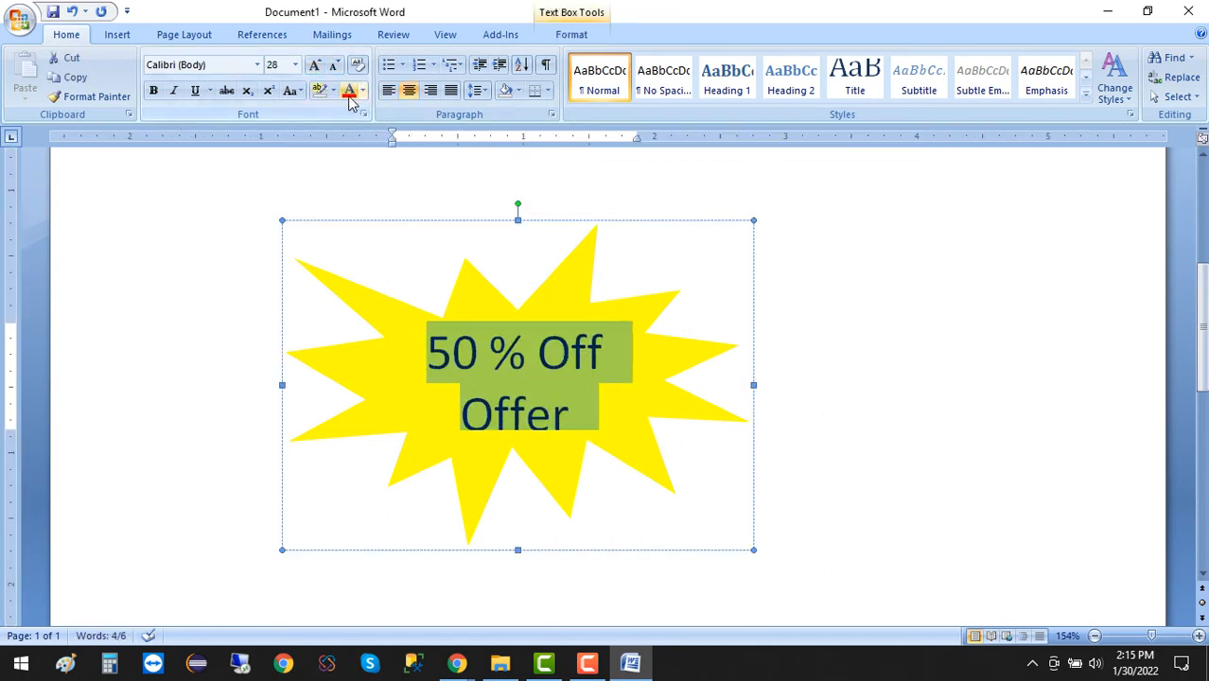
left_click(349, 92)
left_click(154, 90)
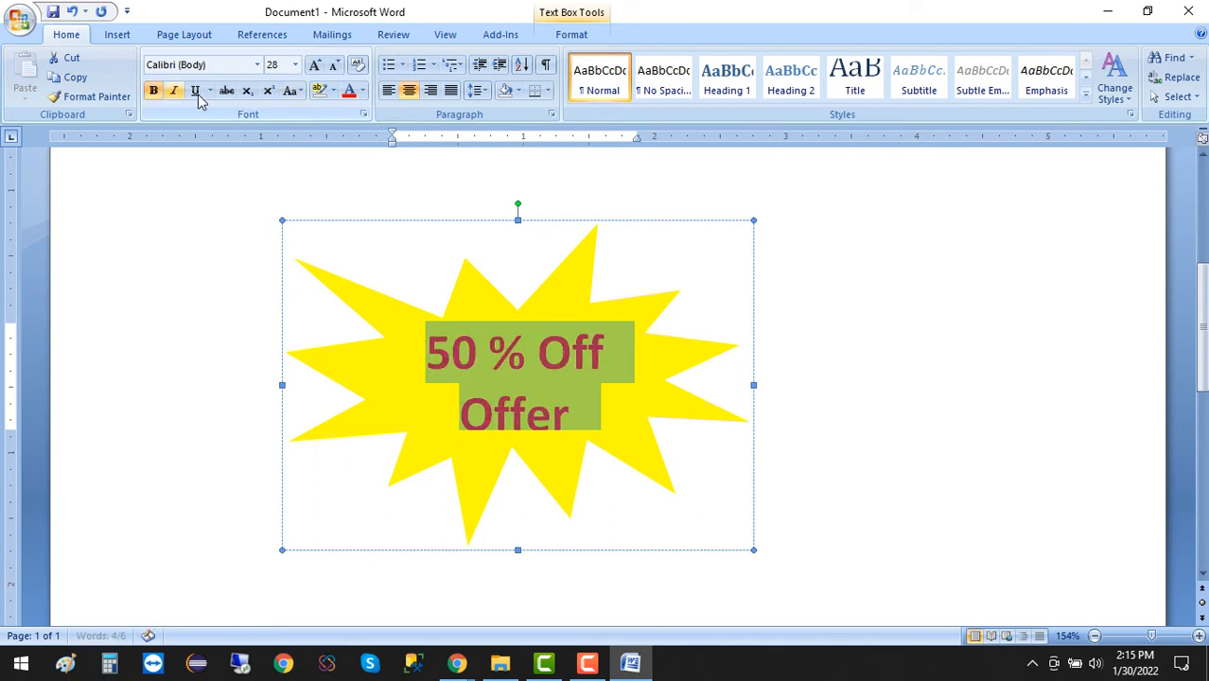
Change the font of the offer text to Bernard MT Condensed.
left_click(257, 64)
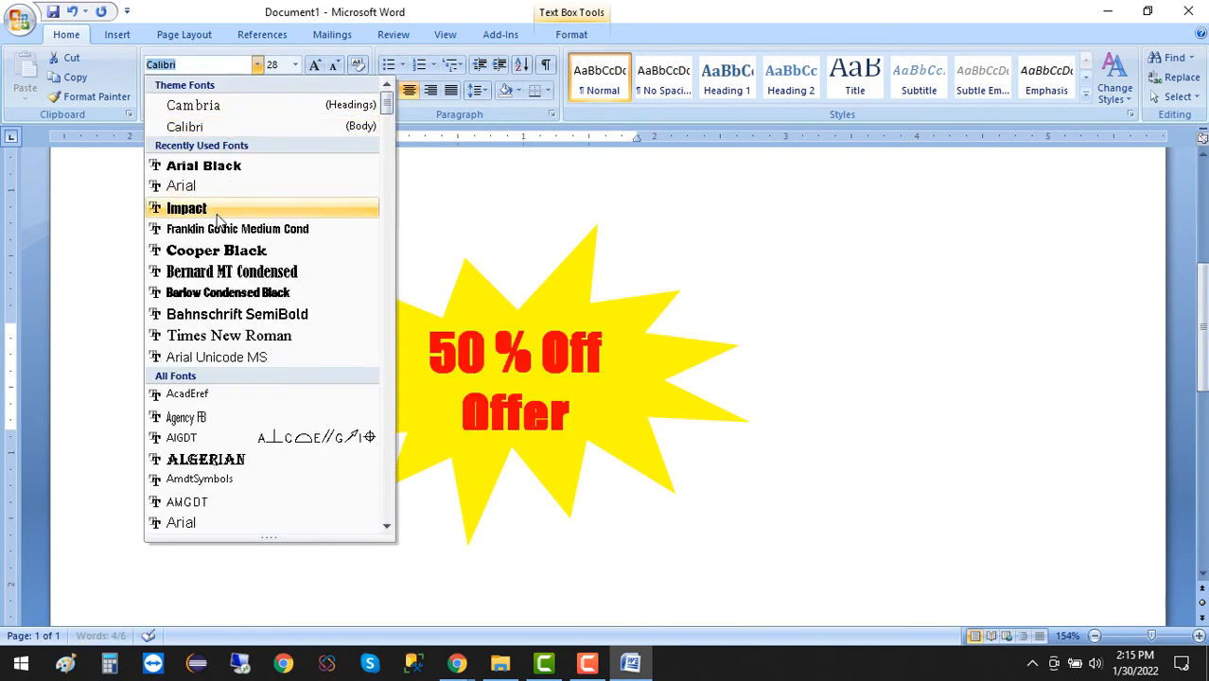
left_click(223, 274)
left_click(829, 338)
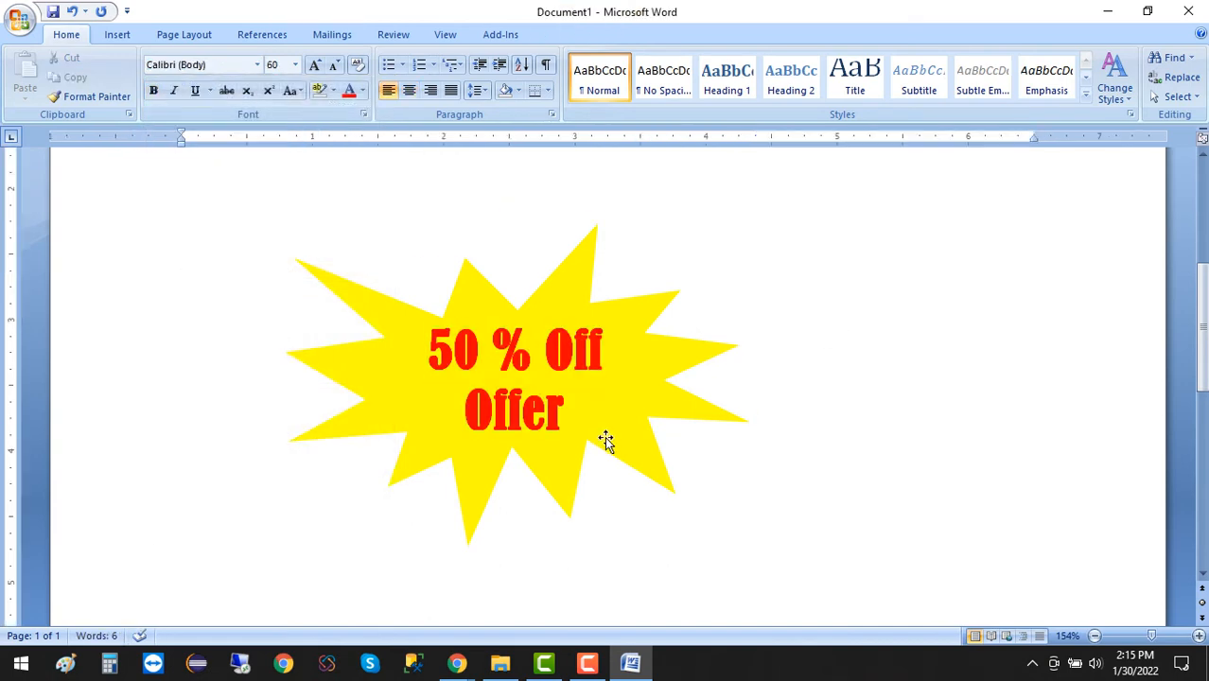
Add two blank paragraphs in the document to make room beneath the yellow explosion shape.
scroll(607, 464, "up", 3)
scroll(607, 464, "down", 5)
scroll(607, 464, "up", 2)
scroll(617, 420, "down", 4)
scroll(620, 422, "up", 3)
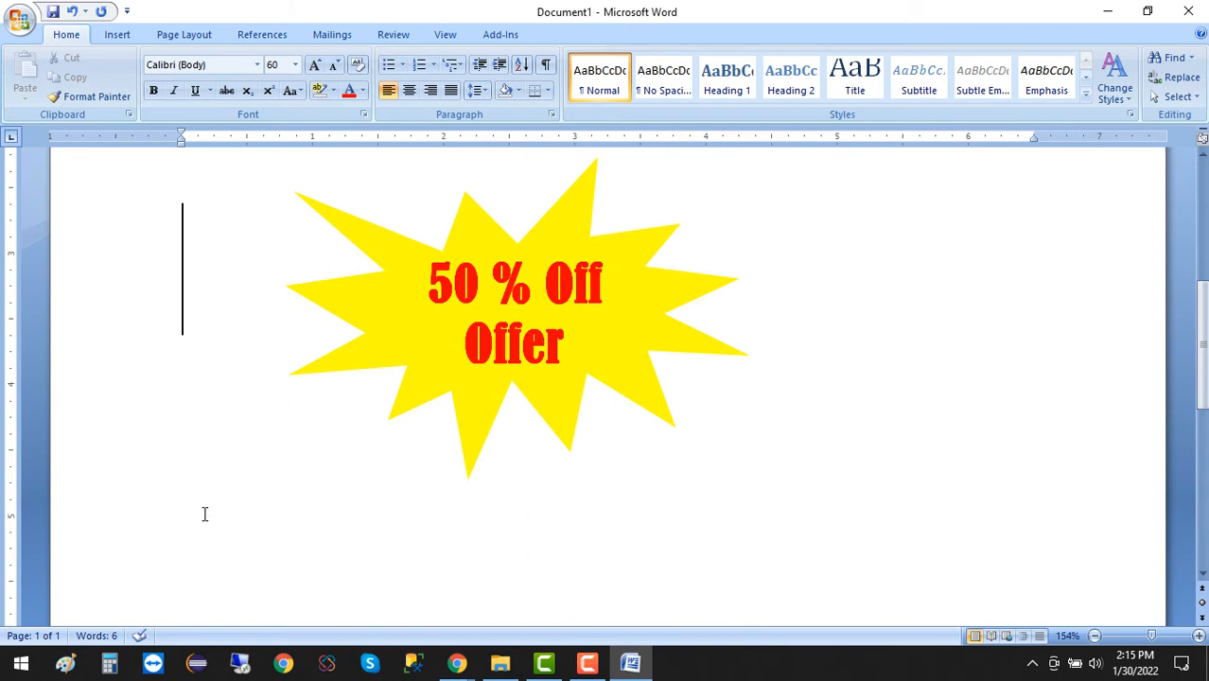
key("Return")
key("Return")
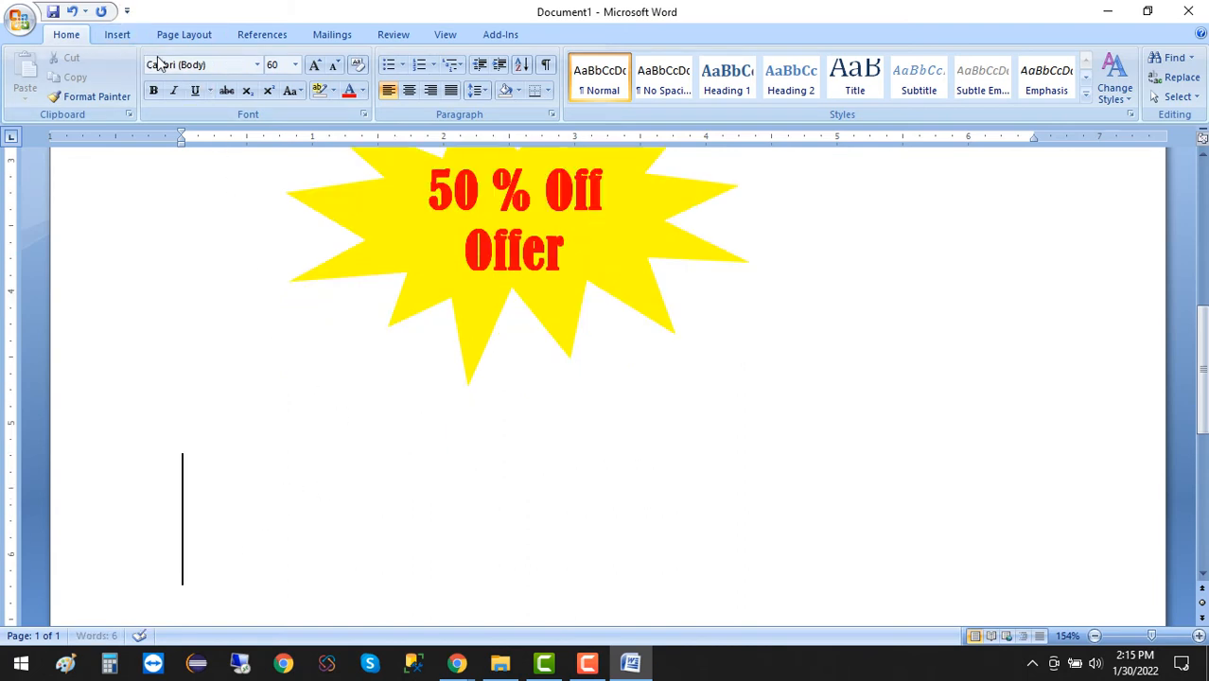
Draw a cube shape about 3 inches wide and 1.2 inches high below the explosion shape and move it toward the page's middle.
left_click(117, 35)
left_click(272, 95)
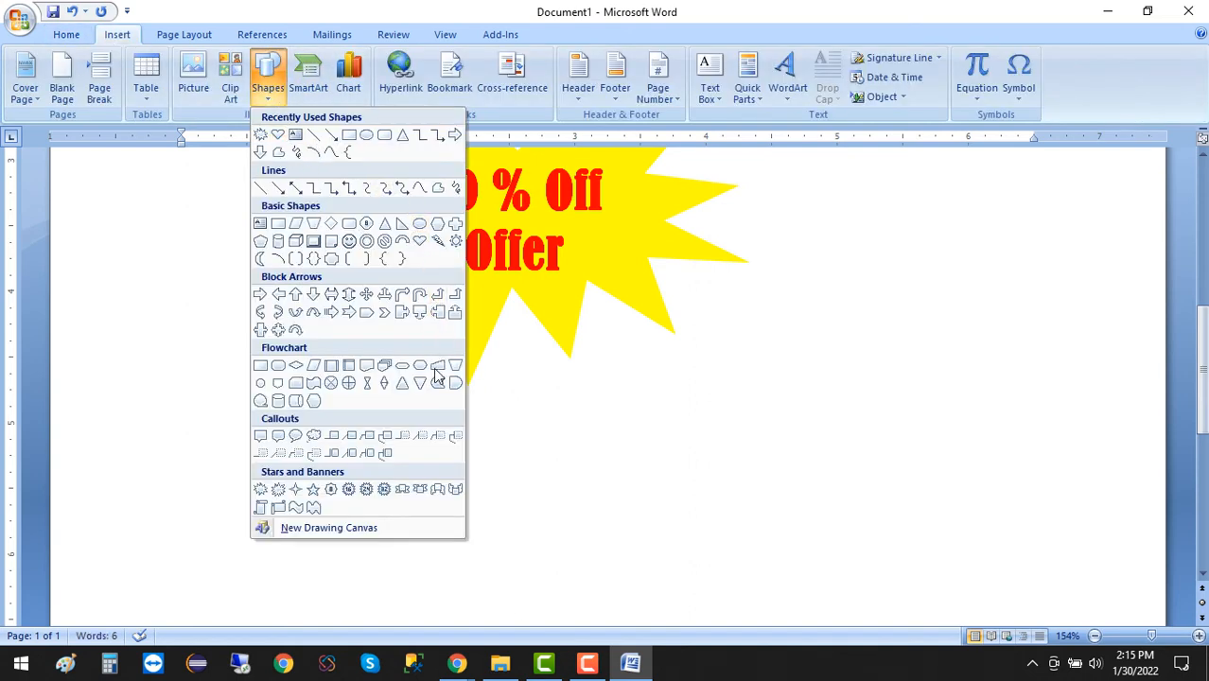
left_click(297, 243)
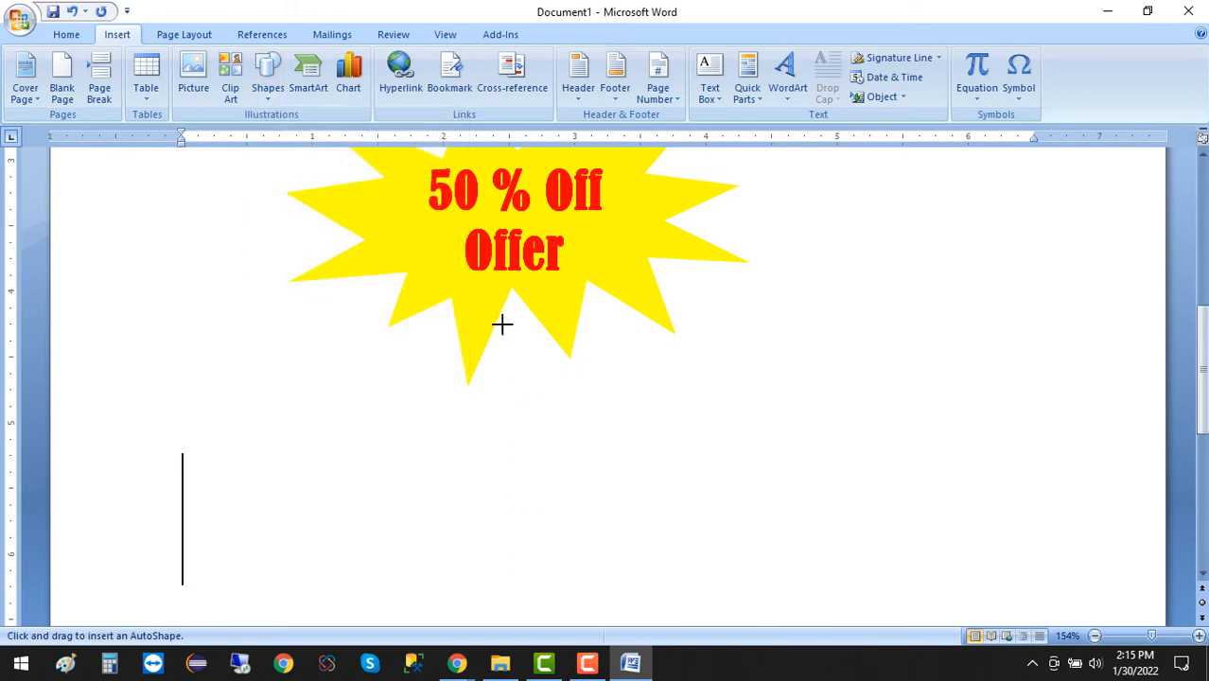
scroll(503, 324, "down", 3)
scroll(505, 327, "up", 1)
scroll(502, 327, "down", 1)
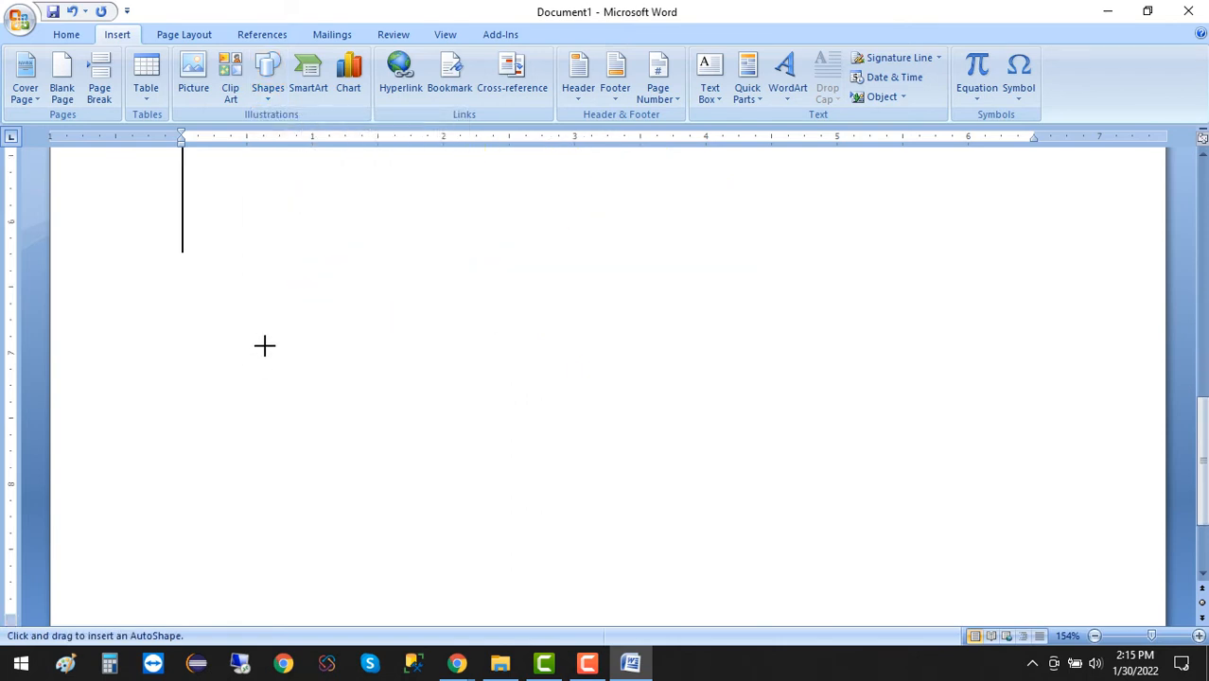
mouse_move(263, 343)
left_mouse_down()
mouse_move(705, 481)
mouse_move(655, 506)
left_mouse_up()
left_click_drag(505, 462, 613, 411)
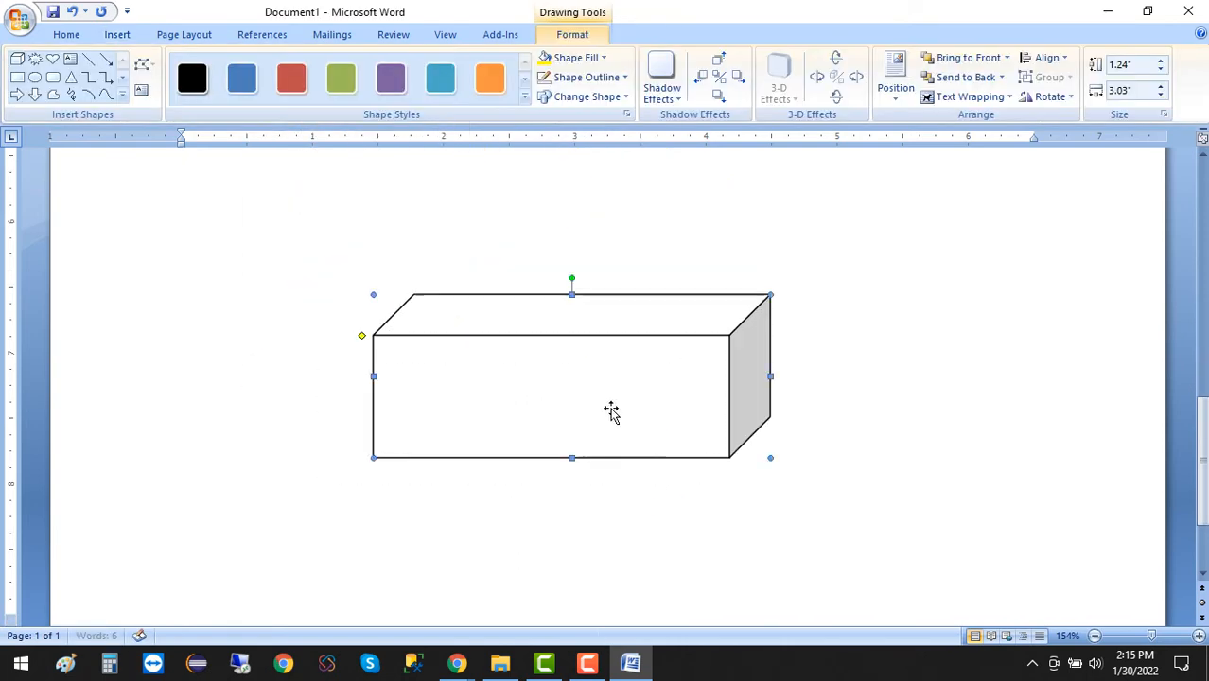
scroll(675, 443, "up", 1)
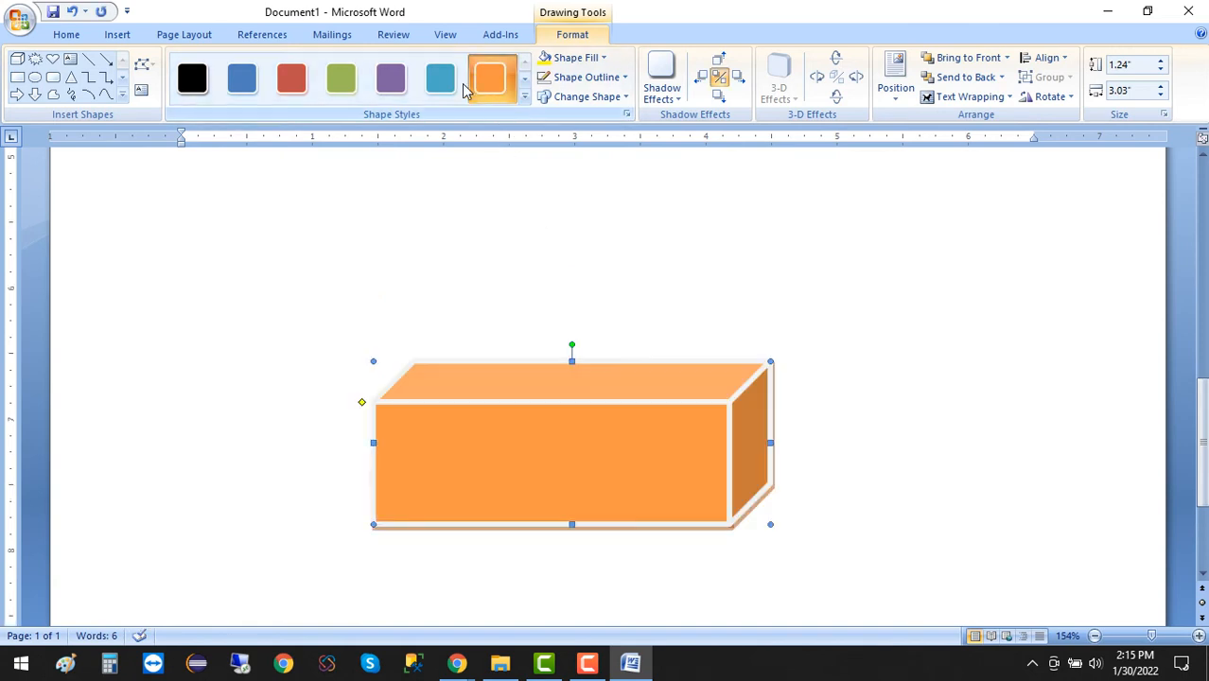
Try the solid purple, red, blue and black shape styles on the cube.
left_click(389, 86)
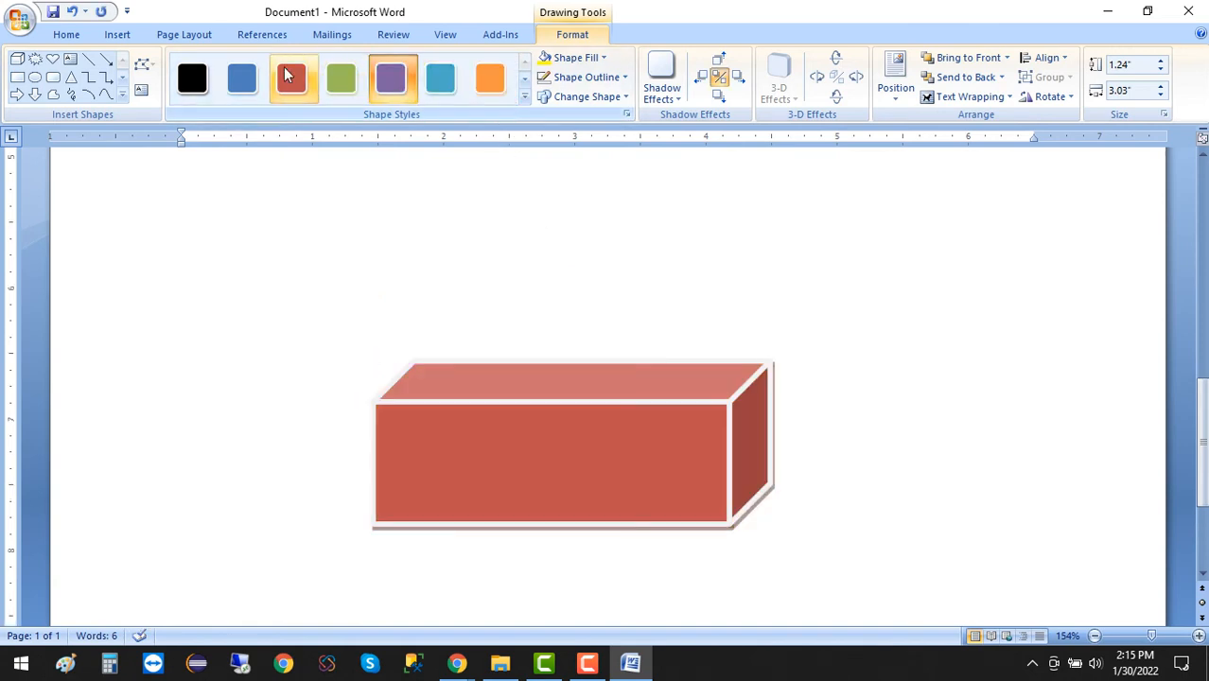
left_click(287, 79)
left_click(242, 81)
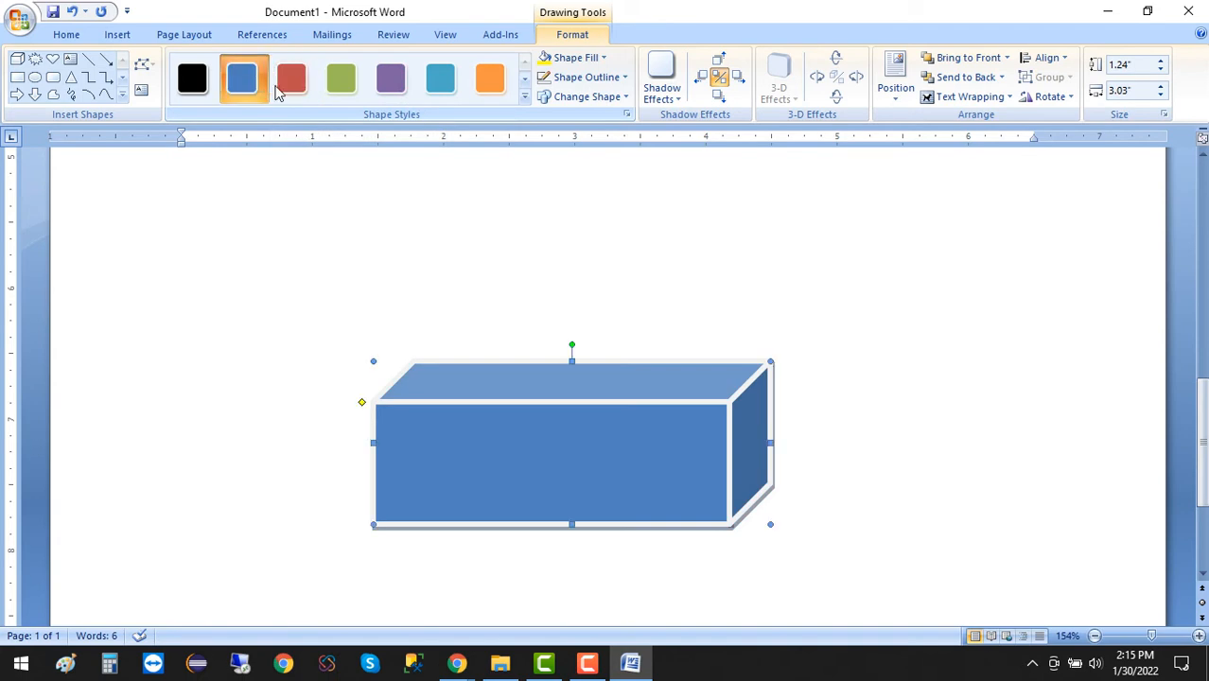
left_click(195, 84)
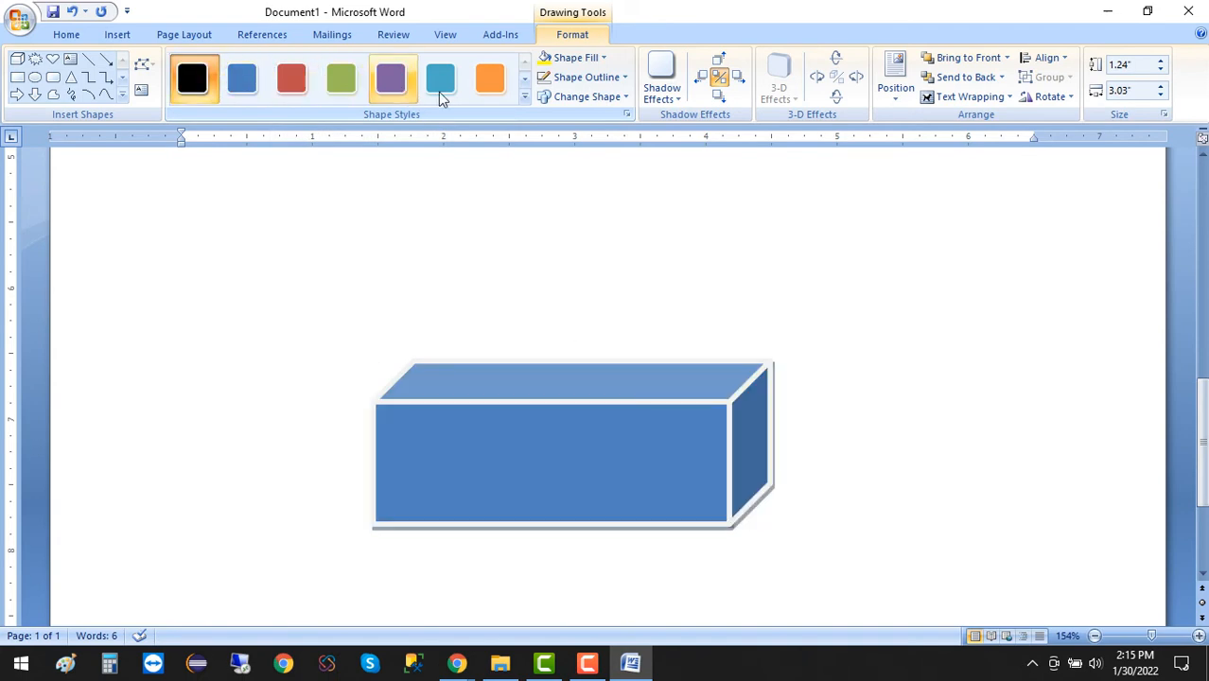
Apply the light red diagonal-gradient shape style to the cube and reposition it below the explosion shape.
left_click(525, 96)
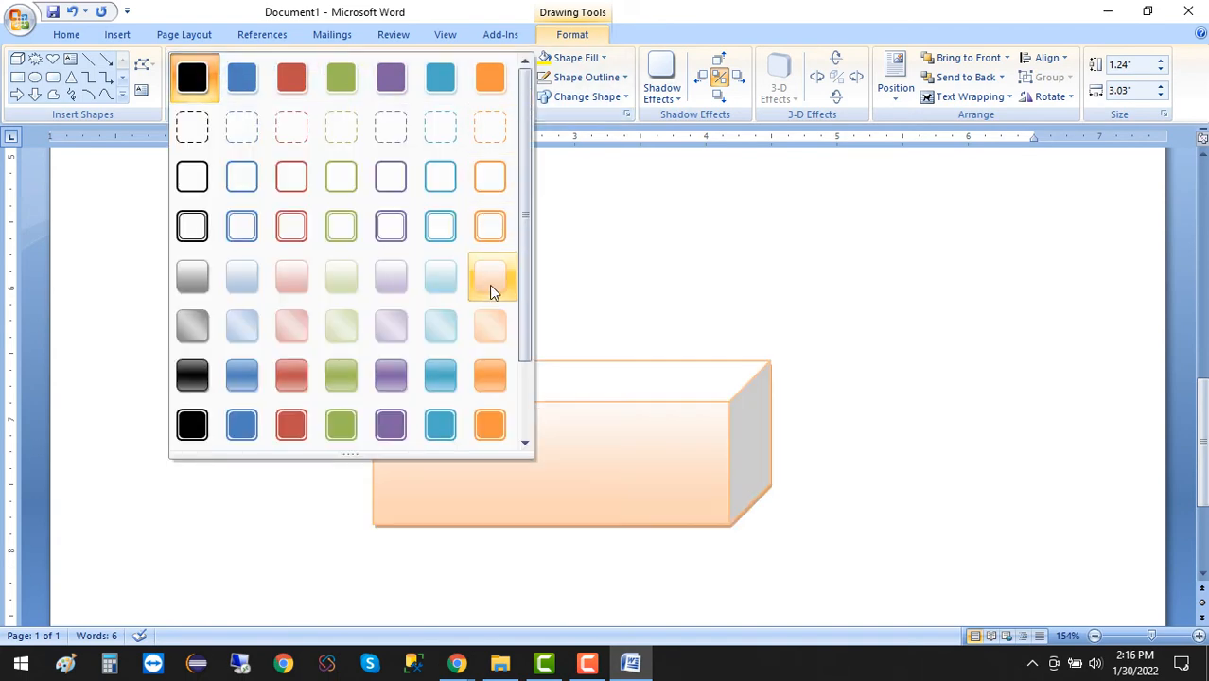
left_click(309, 328)
left_click_drag(651, 449, 575, 368)
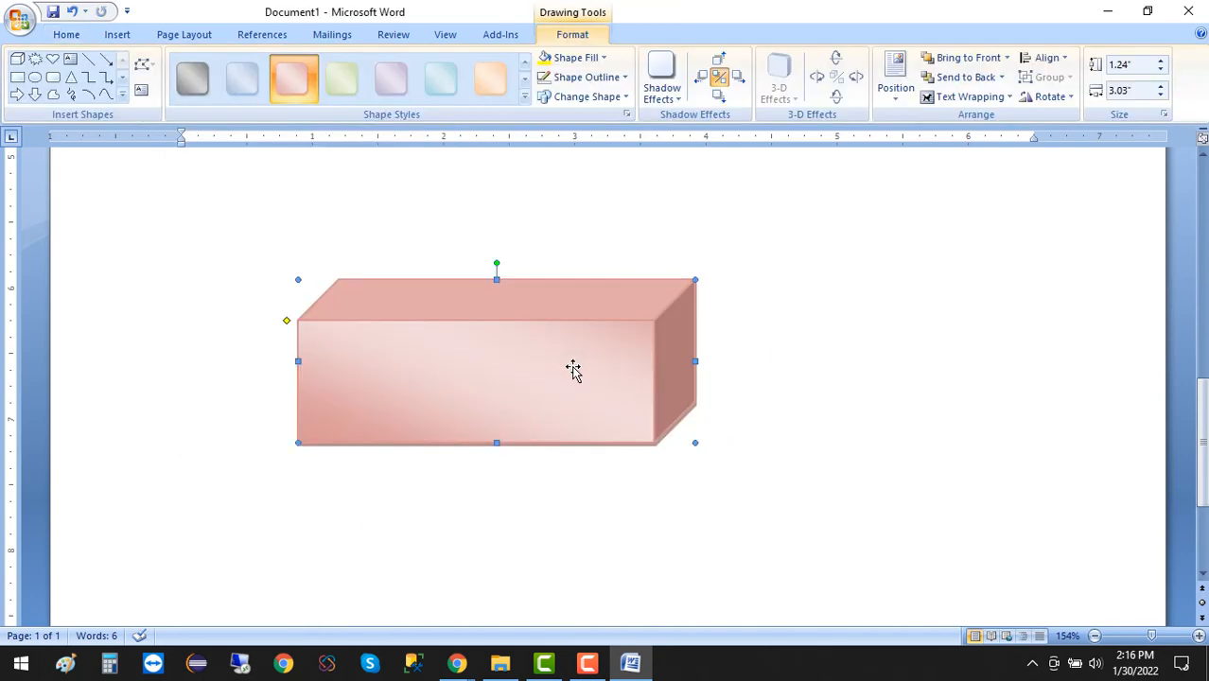
scroll(574, 368, "up", 2)
left_click_drag(605, 481, 660, 465)
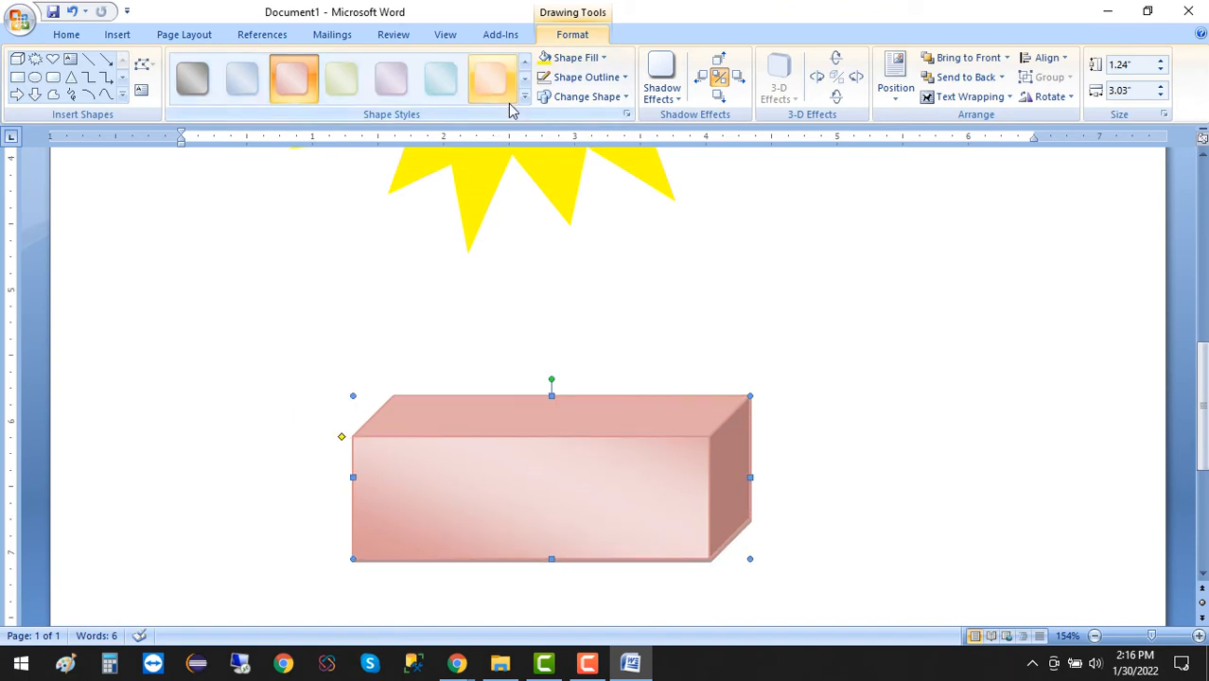
left_click(587, 278)
left_click(591, 465)
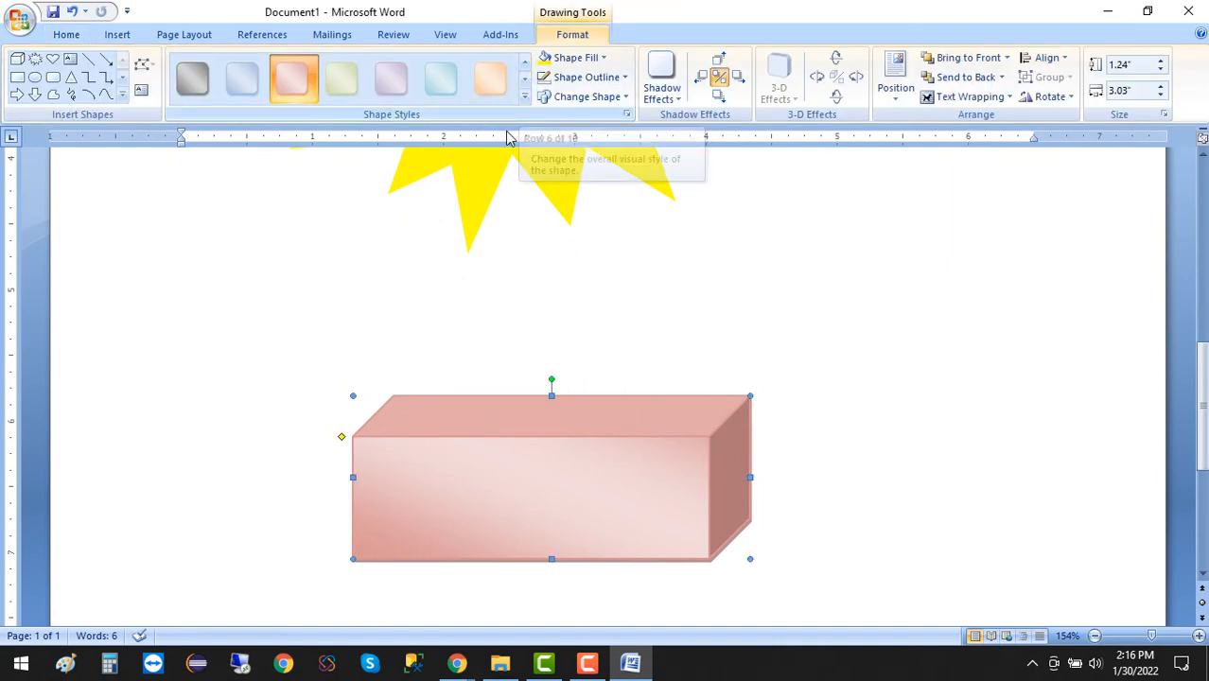
left_click(66, 34)
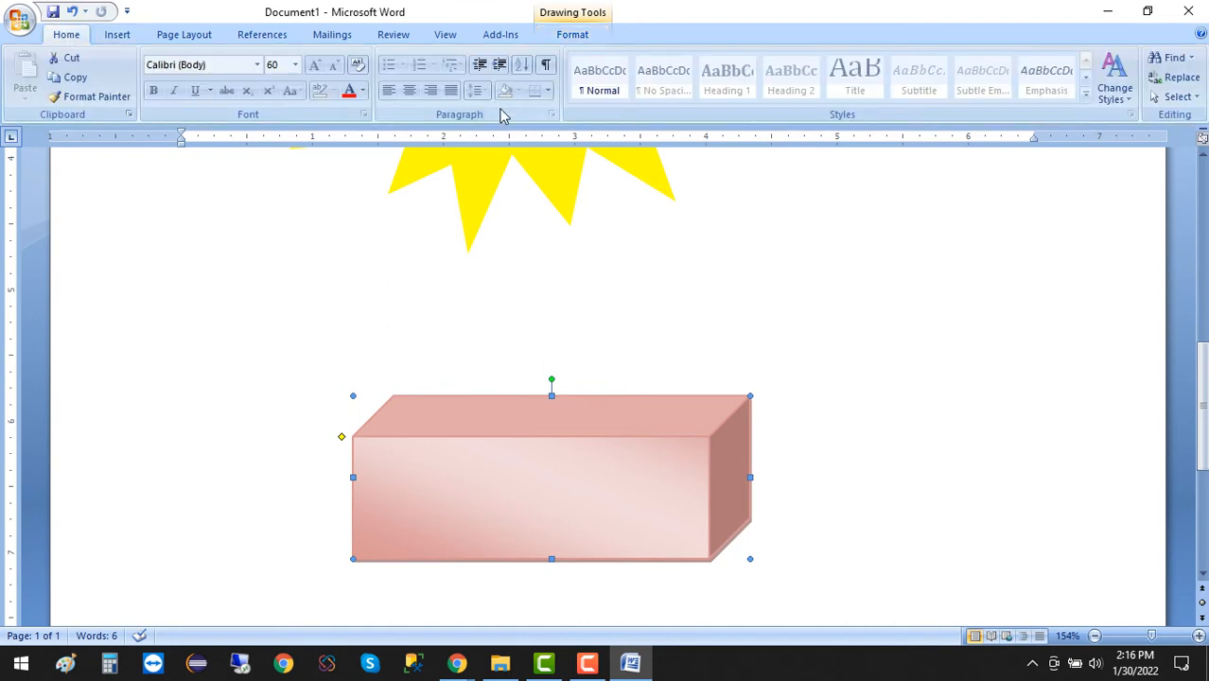
left_click(116, 36)
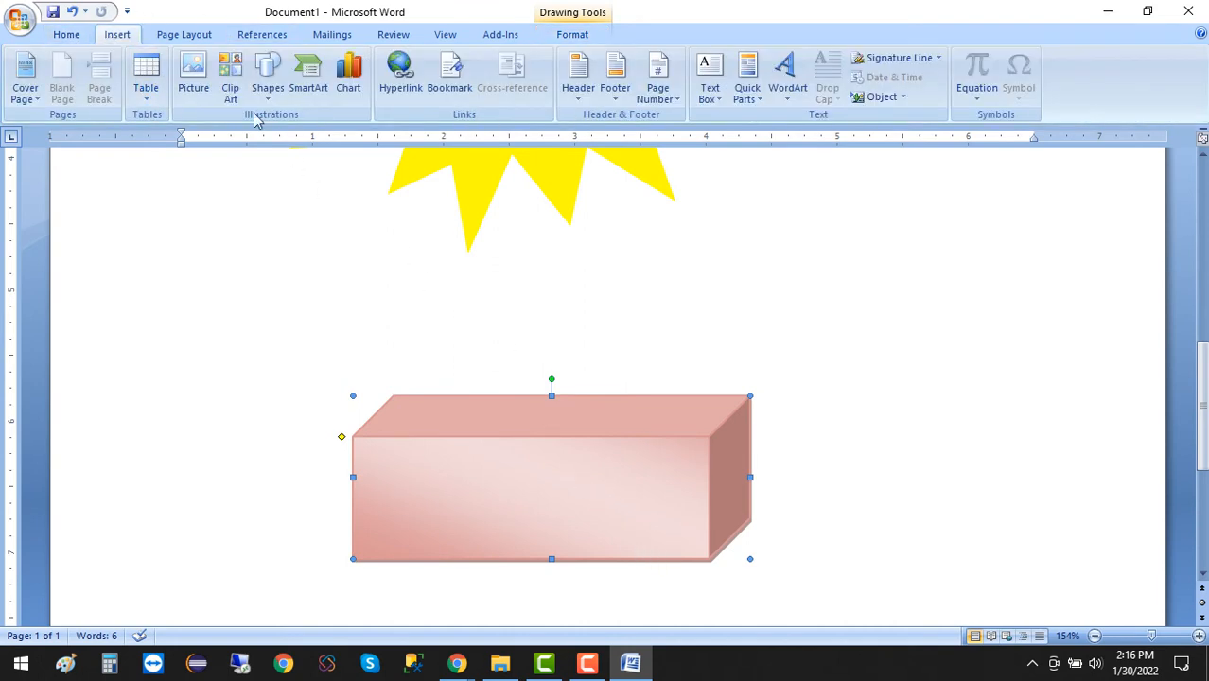
left_click(188, 37)
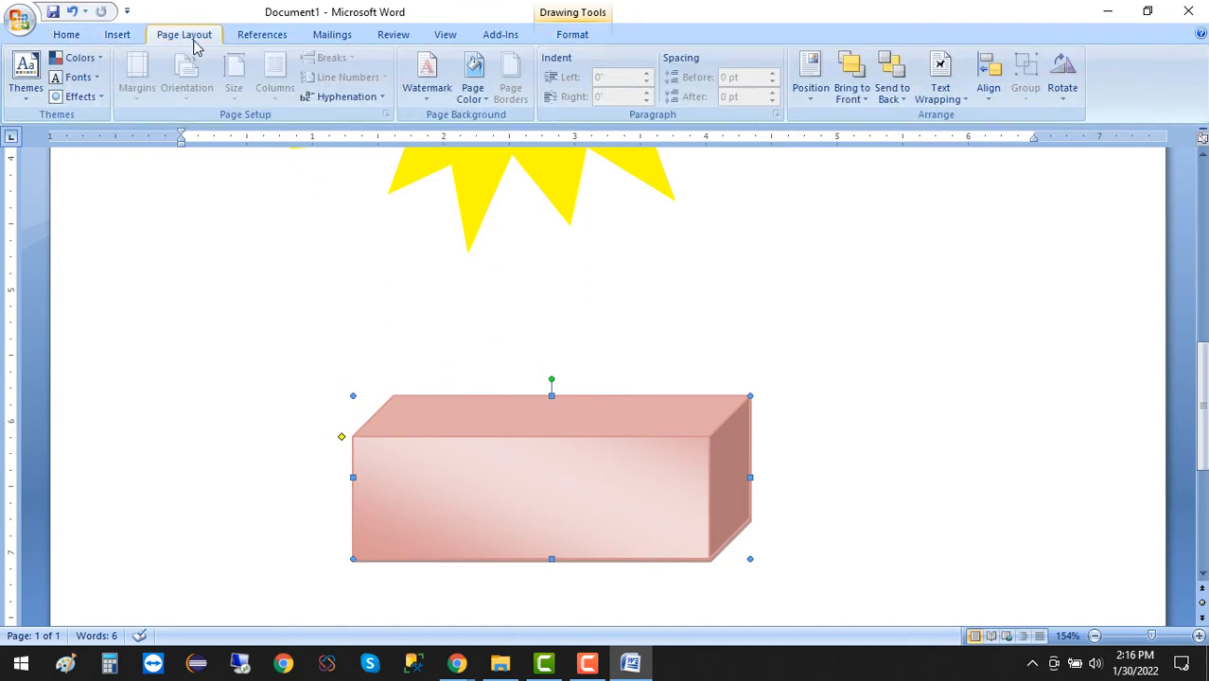
left_click(252, 37)
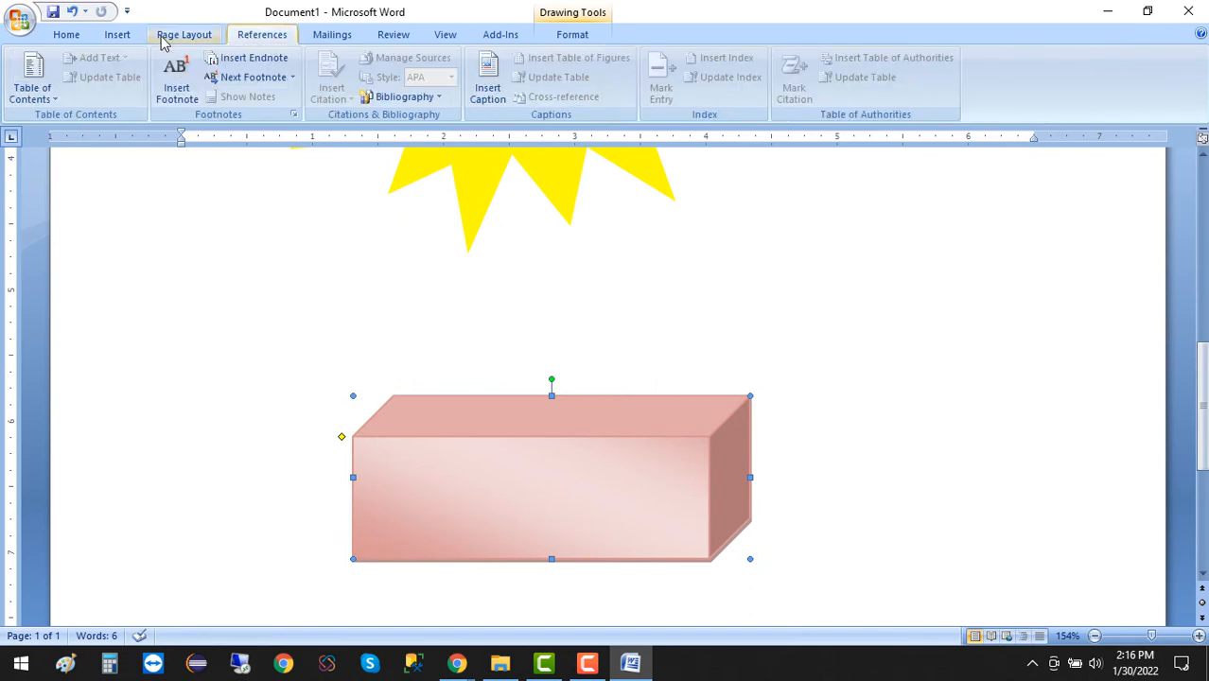
left_click(66, 35)
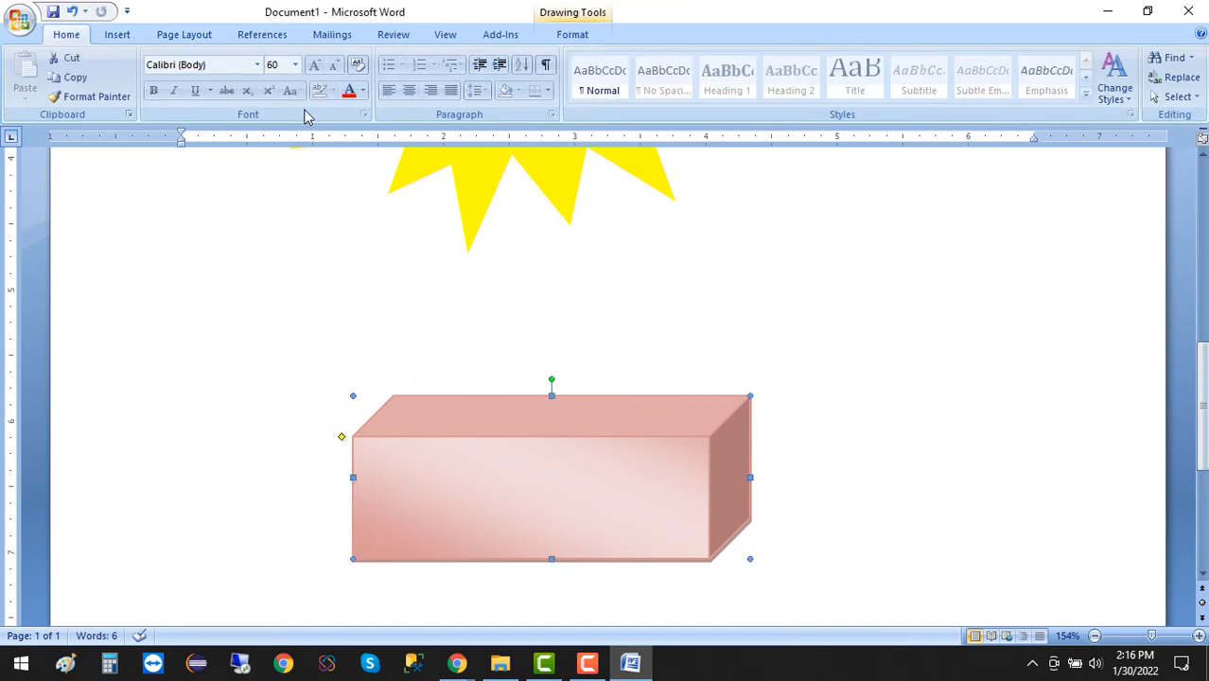
left_click(573, 34)
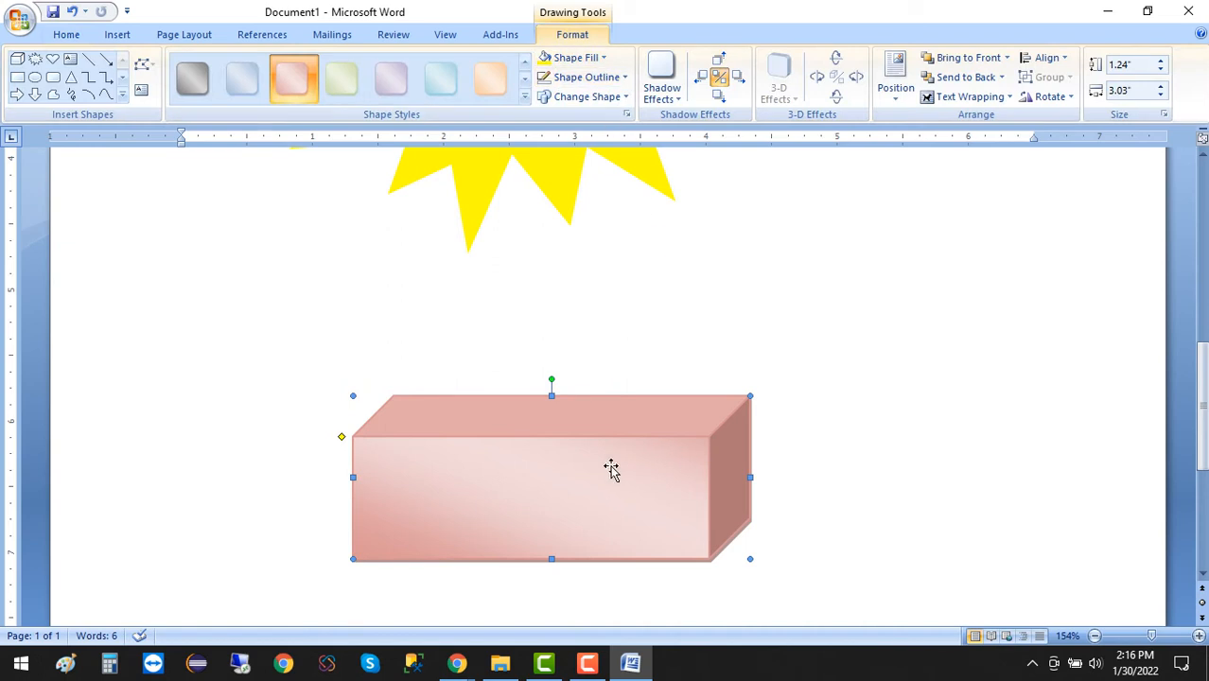
Move the cube down to the lower-left area of the page.
left_click_drag(609, 473, 580, 445)
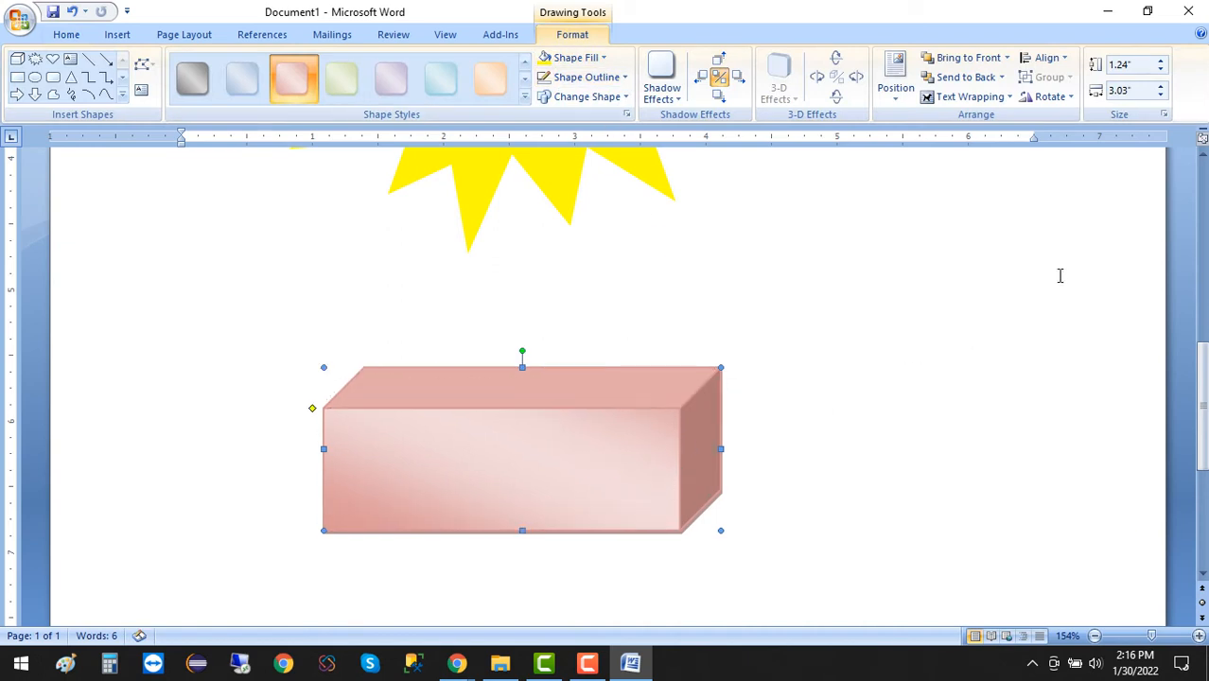
left_click(1051, 96)
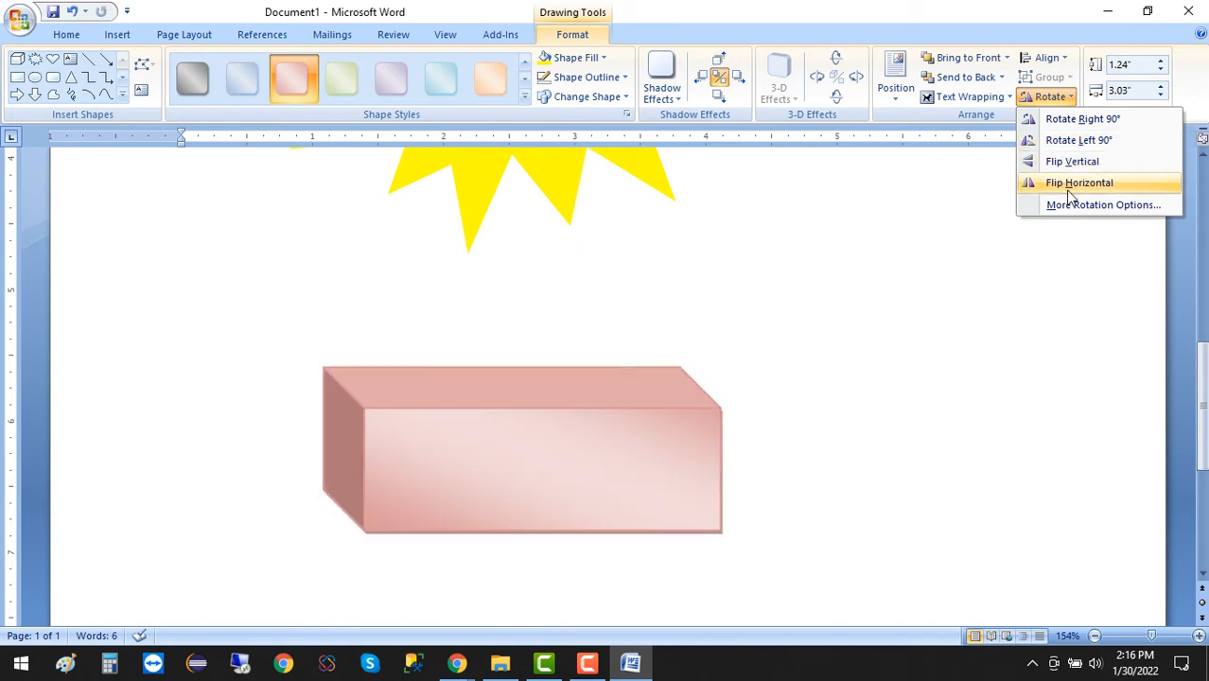
left_click_drag(600, 418, 591, 386)
left_click_drag(607, 415, 509, 456)
scroll(645, 323, "down", 3)
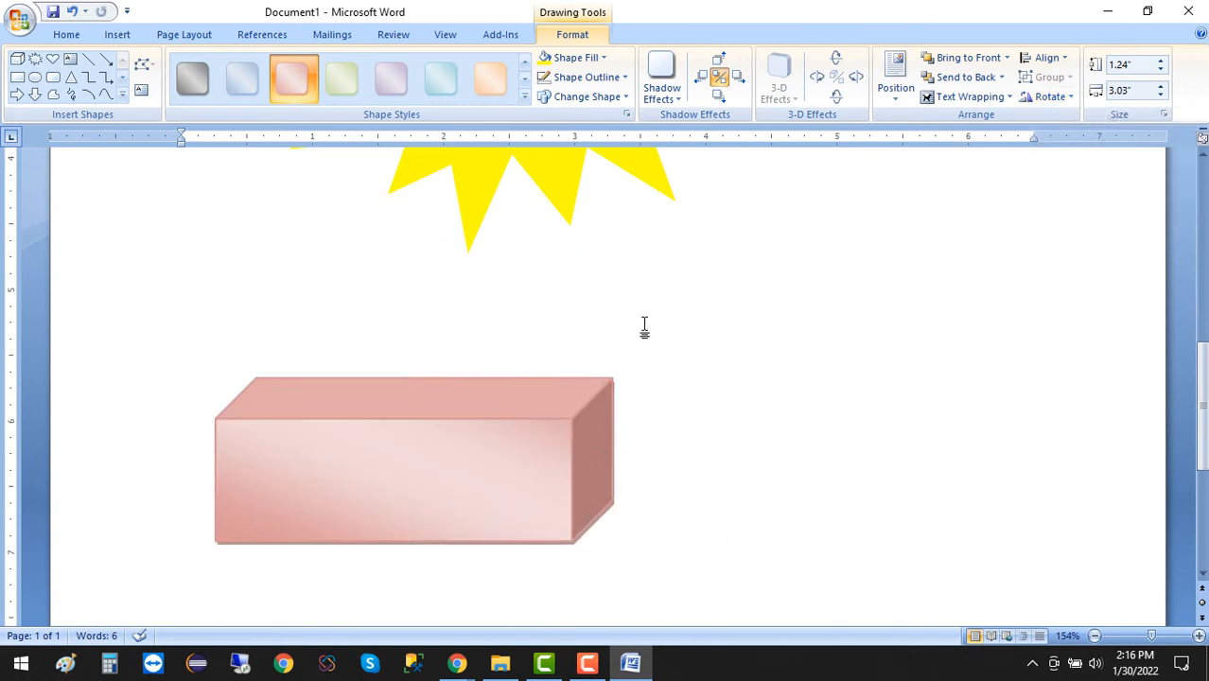
left_click_drag(511, 226, 440, 472)
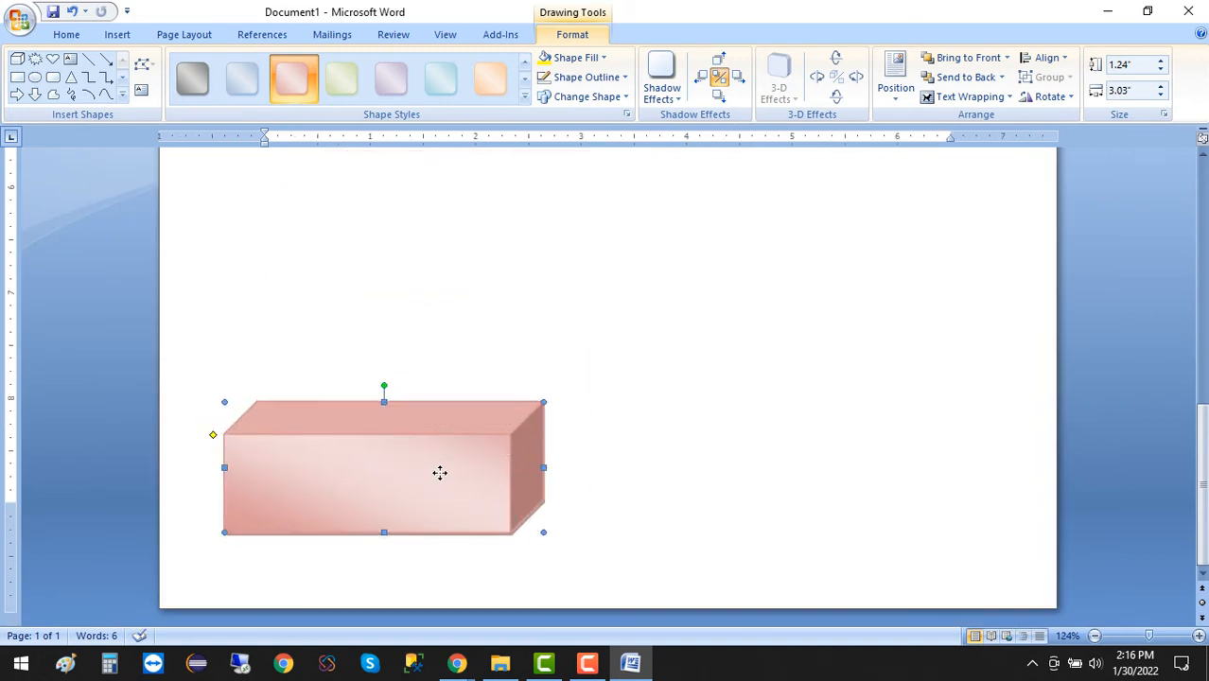
Shrink the cube slightly from its lower-right corner and move it closer to the page's bottom-left corner.
left_click_drag(527, 532, 491, 510)
left_click(392, 462)
scroll(473, 305, "down", 1)
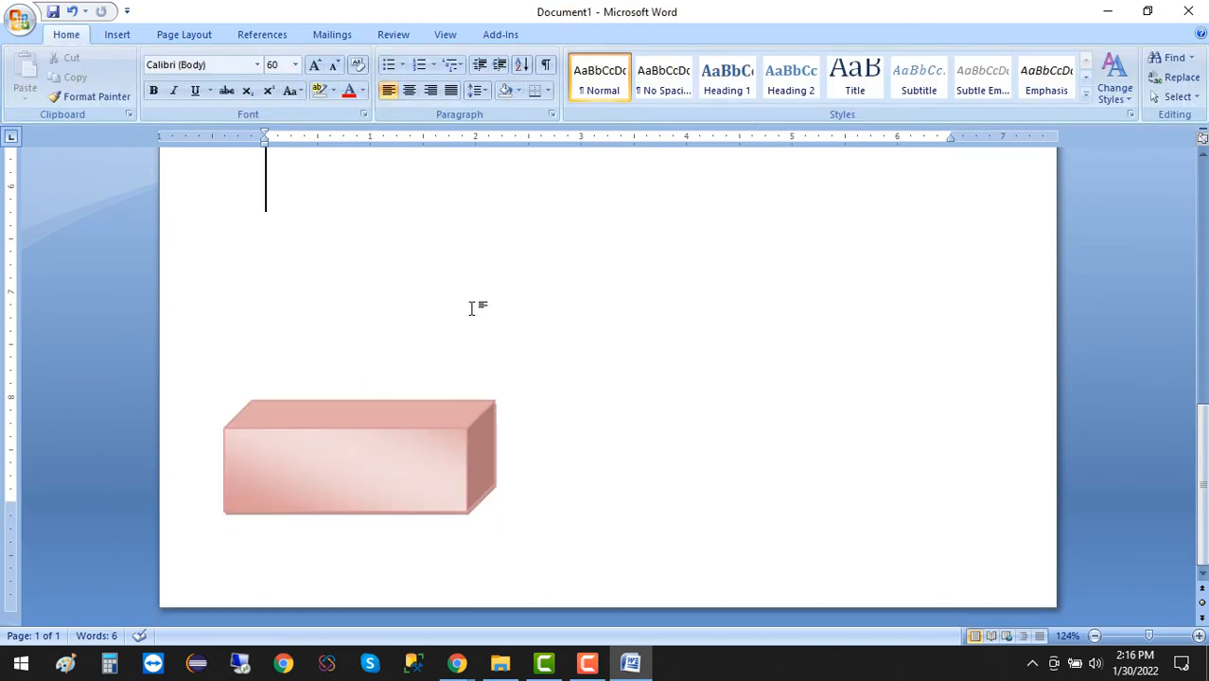
left_click_drag(400, 446, 390, 480)
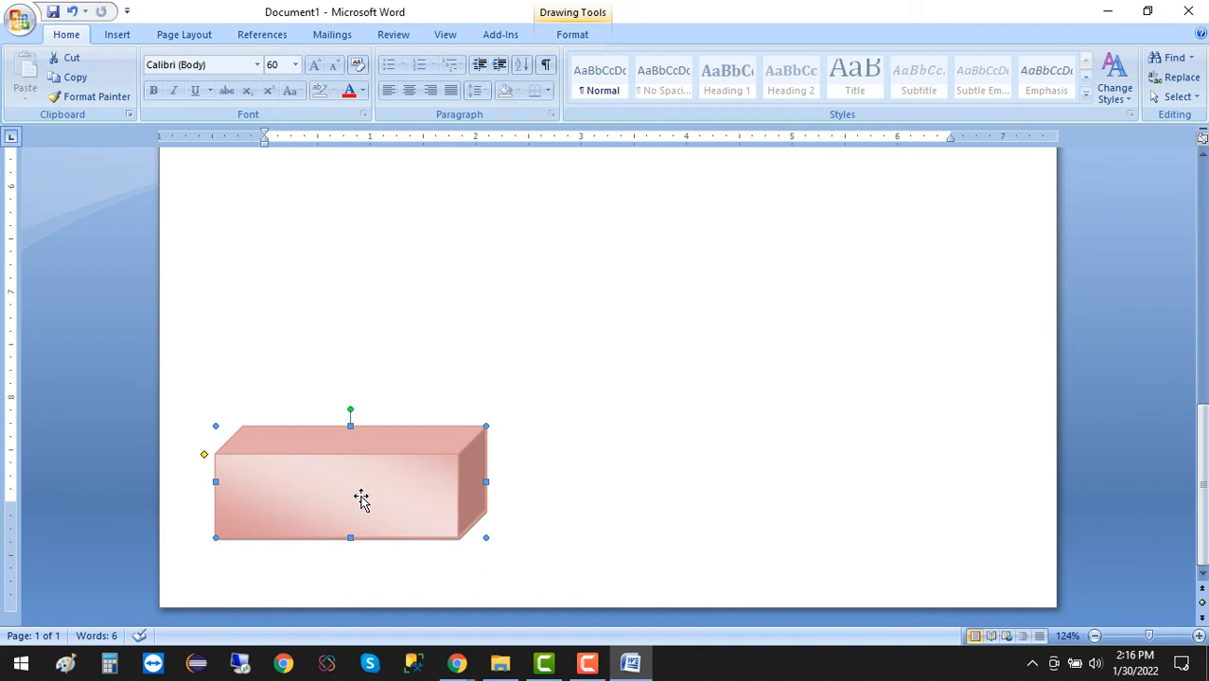
left_click(527, 368)
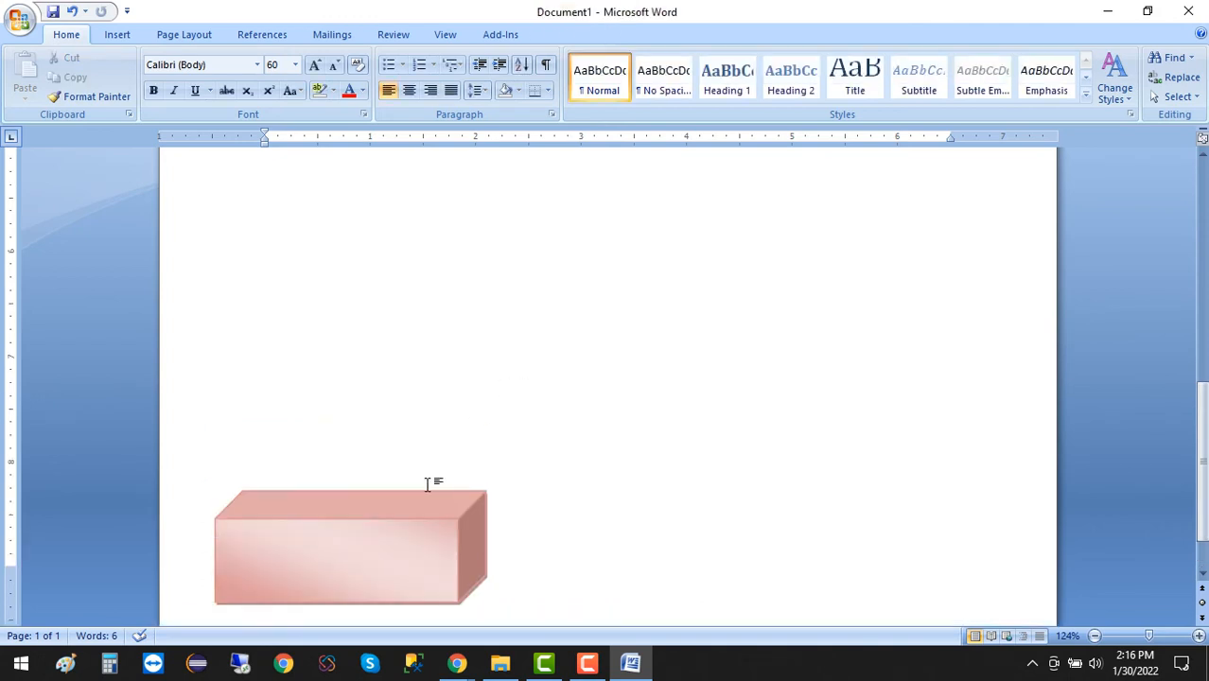
Copy the cube three times, stacking each copy on the one below with a slight rightward offset to form a four-step staircase.
left_click(430, 569)
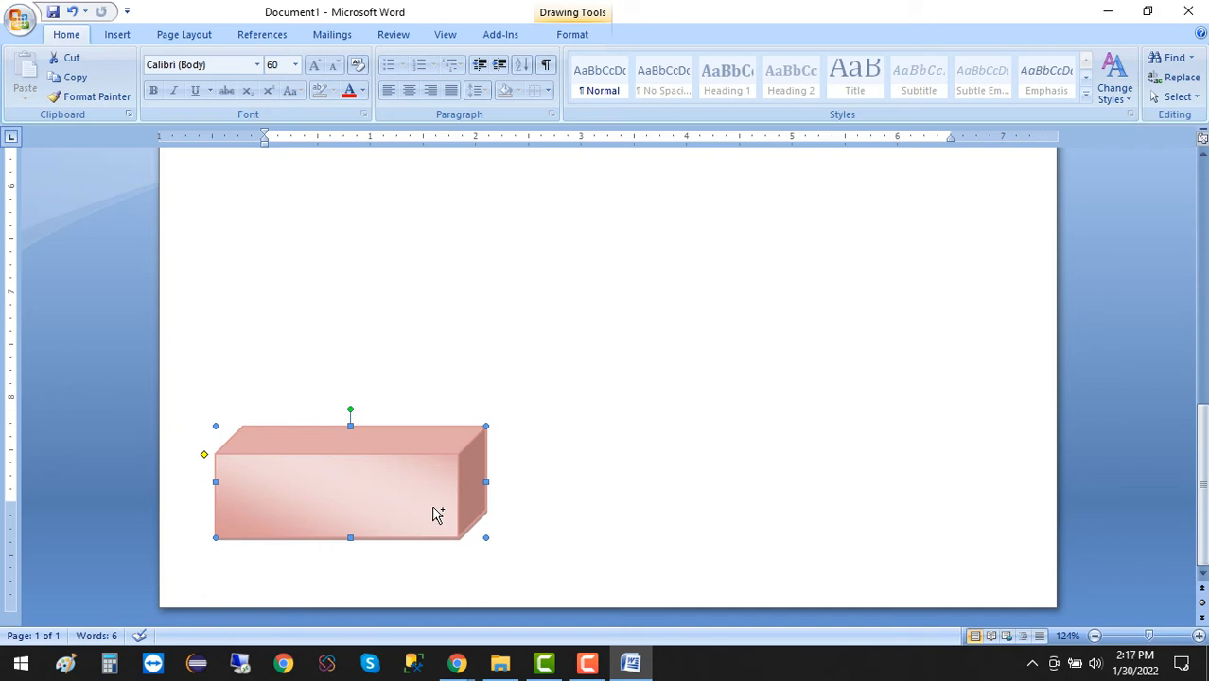
left_click_drag(398, 504, 422, 393)
left_click(632, 461)
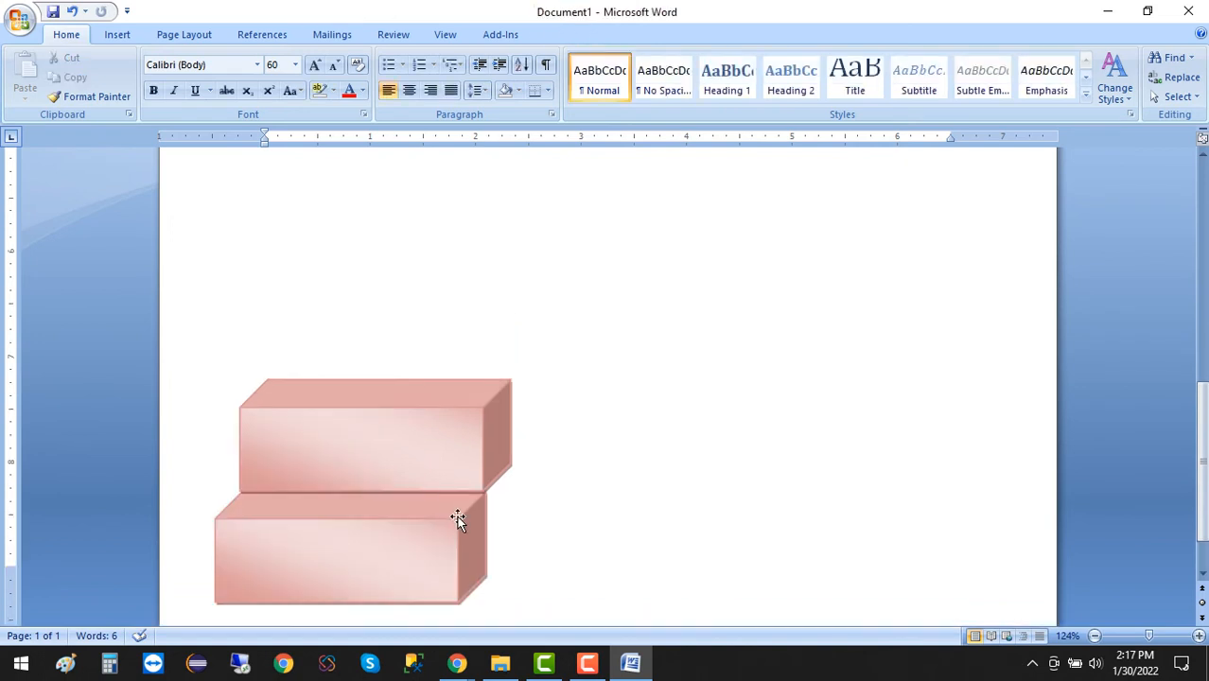
left_click(424, 431)
scroll(423, 454, "up", 1)
left_click_drag(433, 409, 449, 346)
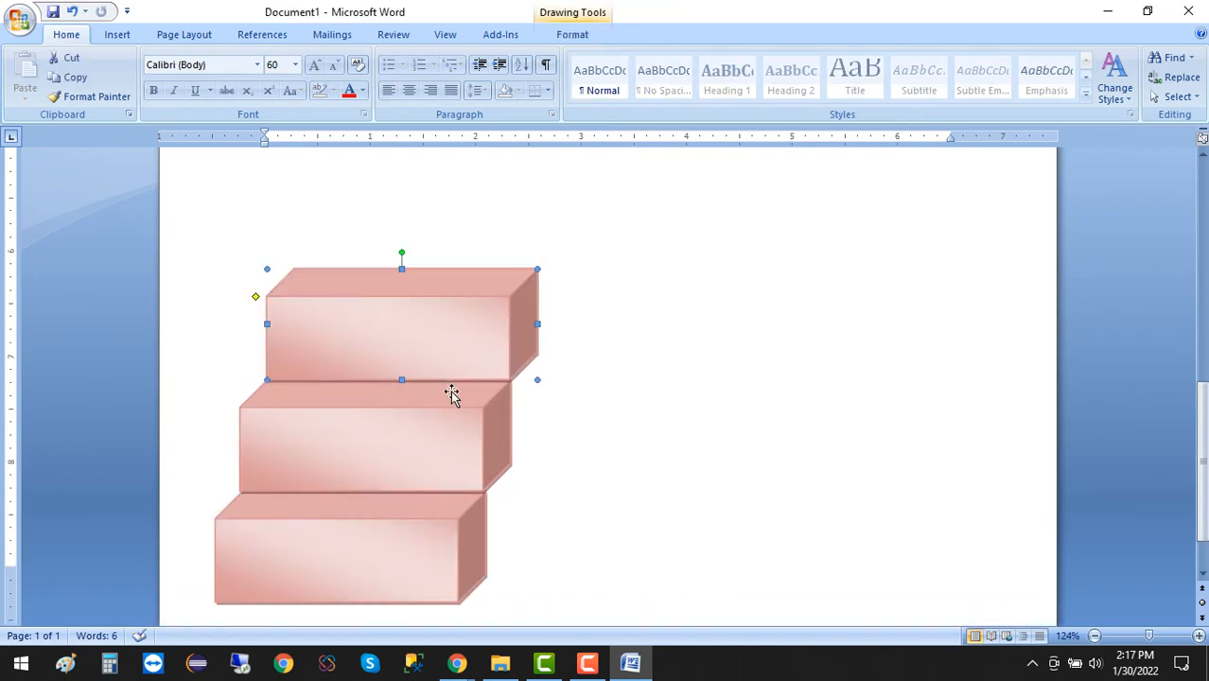
scroll(454, 397, "up", 1)
left_click_drag(454, 396, 480, 281)
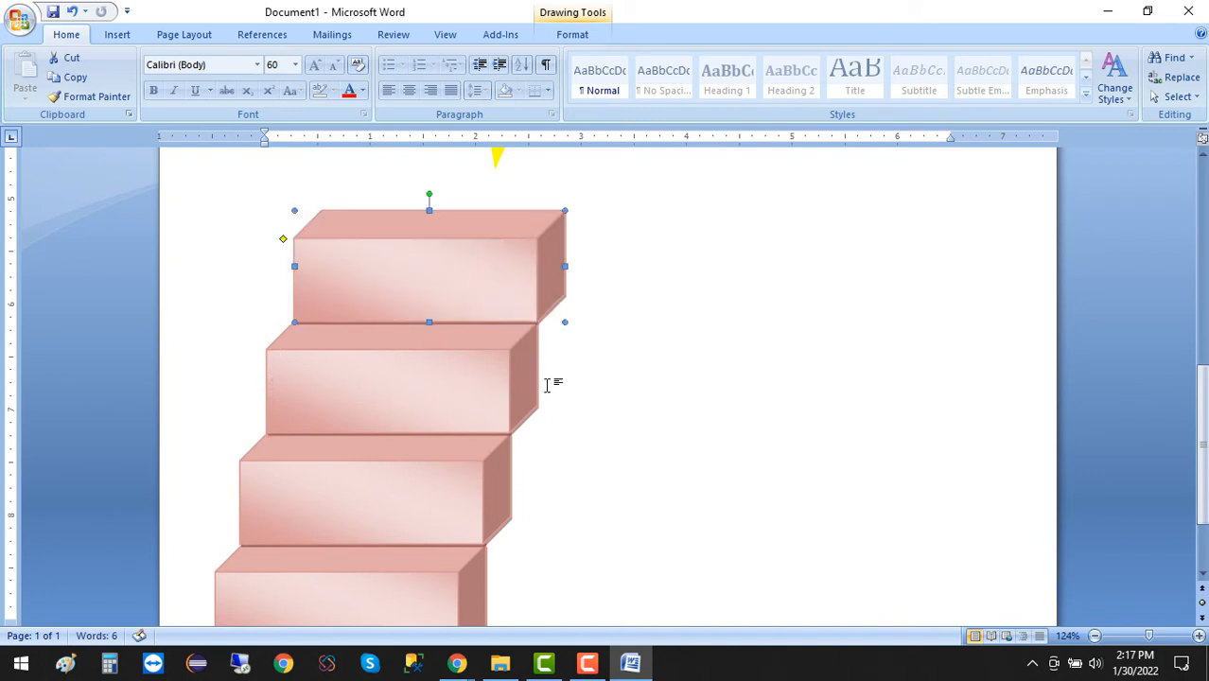
Draw a vertical straight line about 2.15 inches long downward from the top cube's right-hand lower corner.
scroll(548, 380, "down", 2)
scroll(546, 384, "up", 2)
scroll(547, 383, "down", 1)
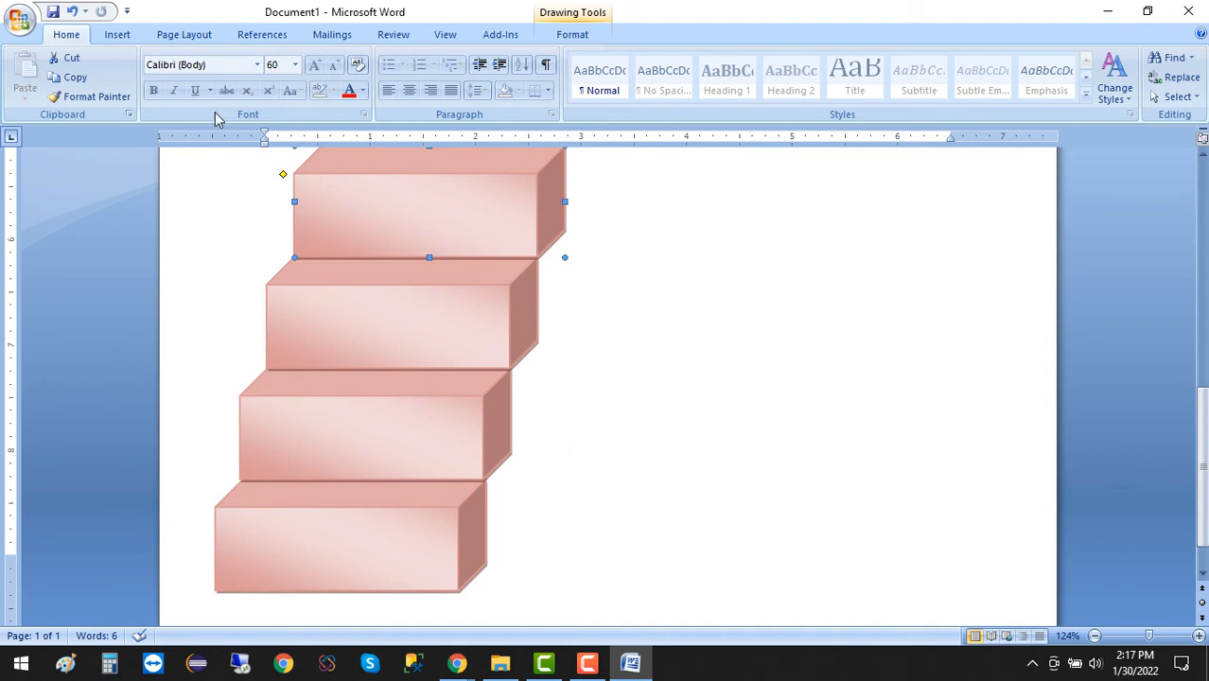
left_click(117, 36)
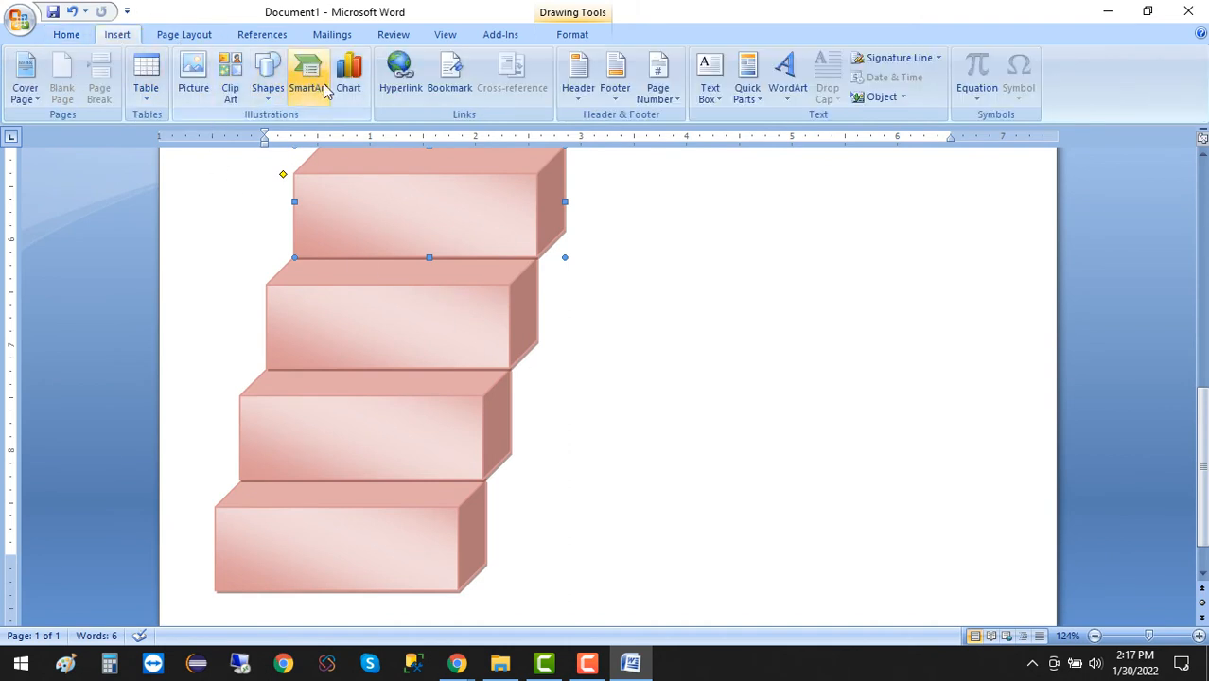
left_click(268, 90)
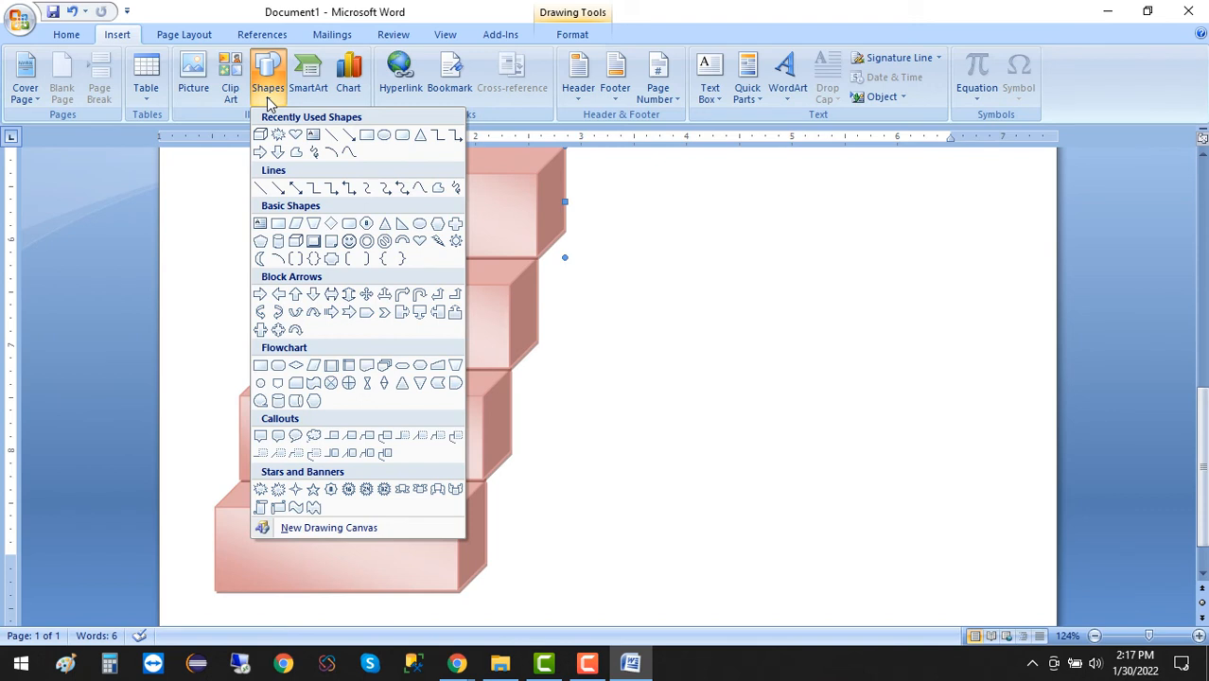
left_click(260, 188)
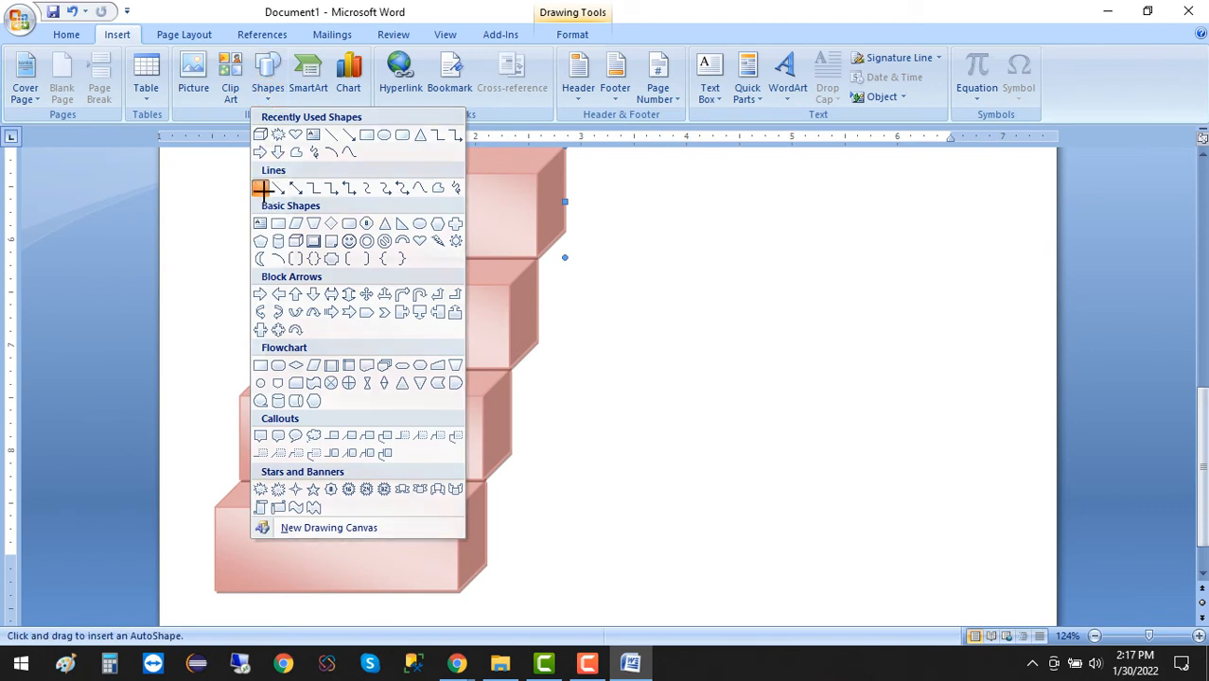
mouse_move(565, 257)
left_mouse_down()
mouse_move(554, 488)
mouse_move(565, 457)
left_mouse_up()
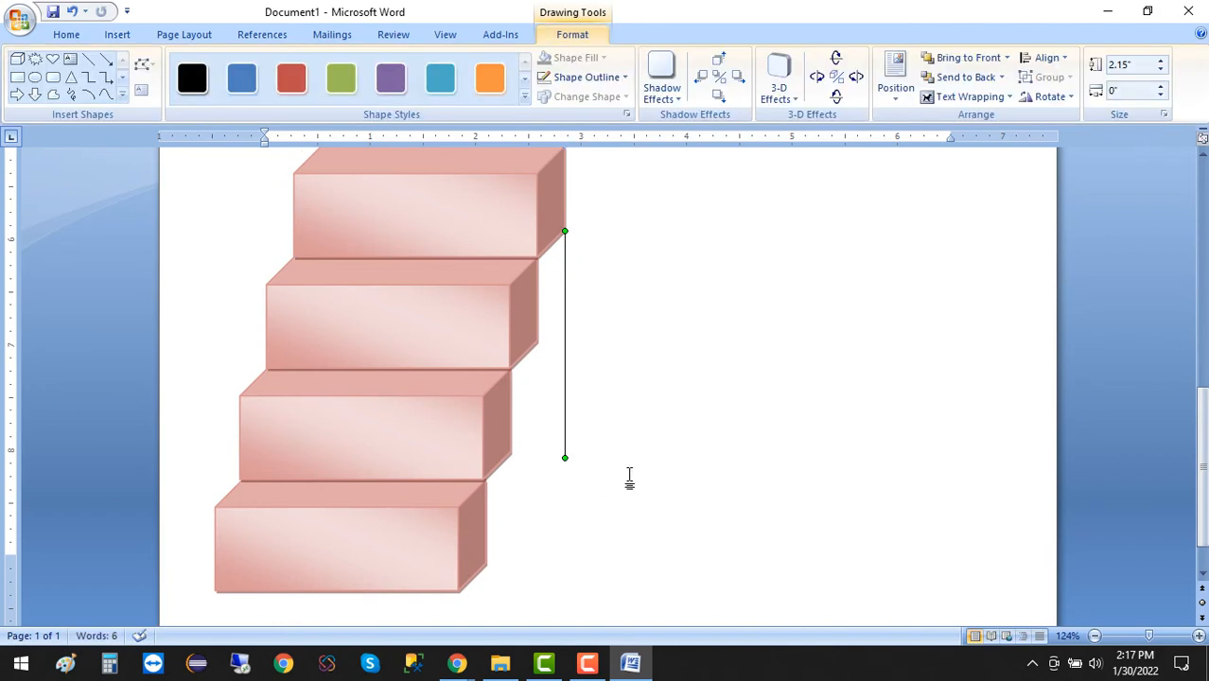
left_click(628, 478)
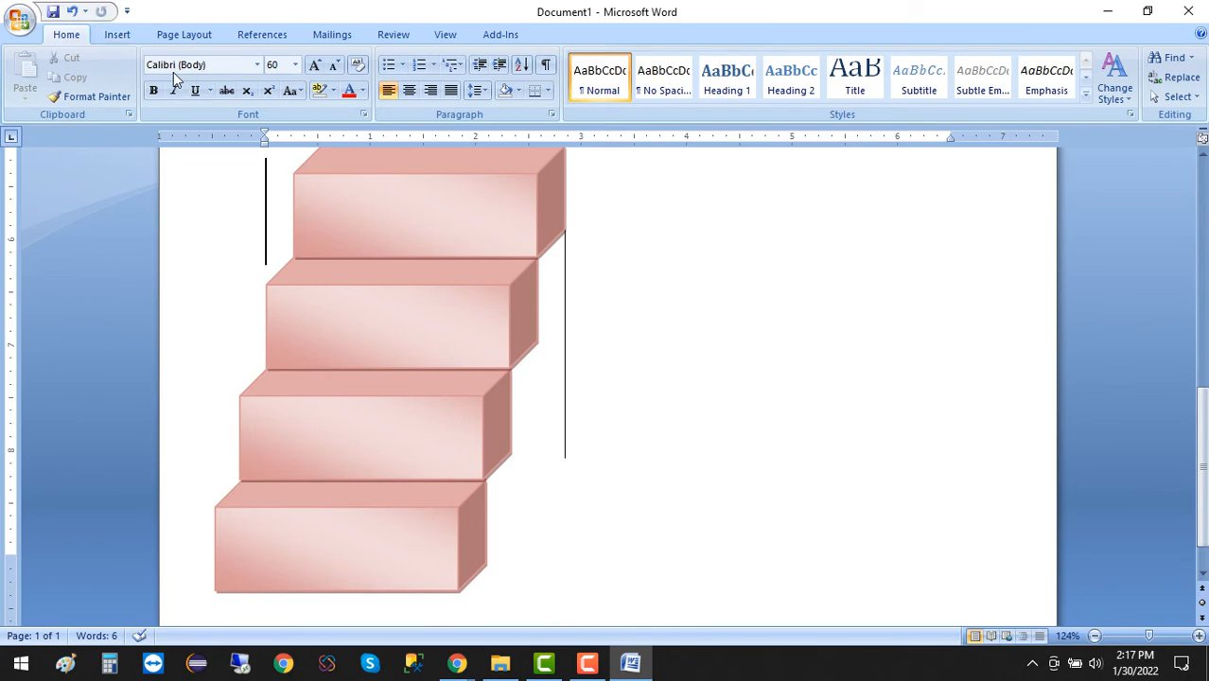
Draw a diagonal straight line from the vertical line's lower end to the lower-right corner of the bottom cube.
left_click(117, 34)
left_click(270, 95)
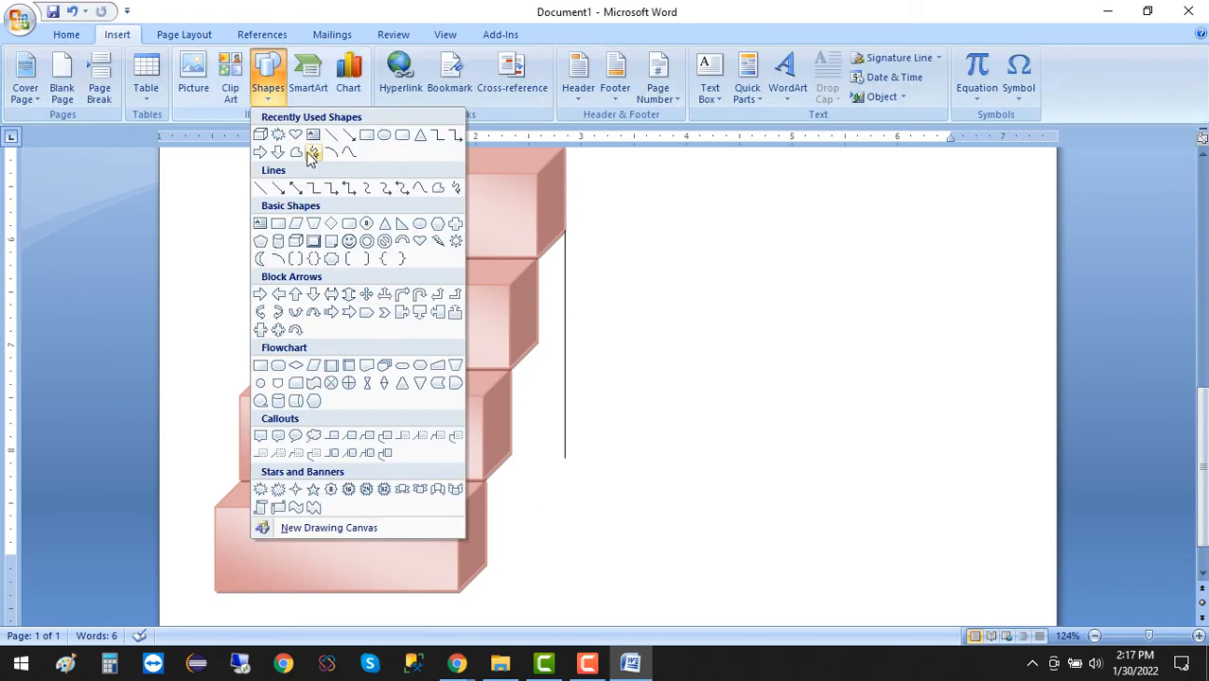
left_click(263, 189)
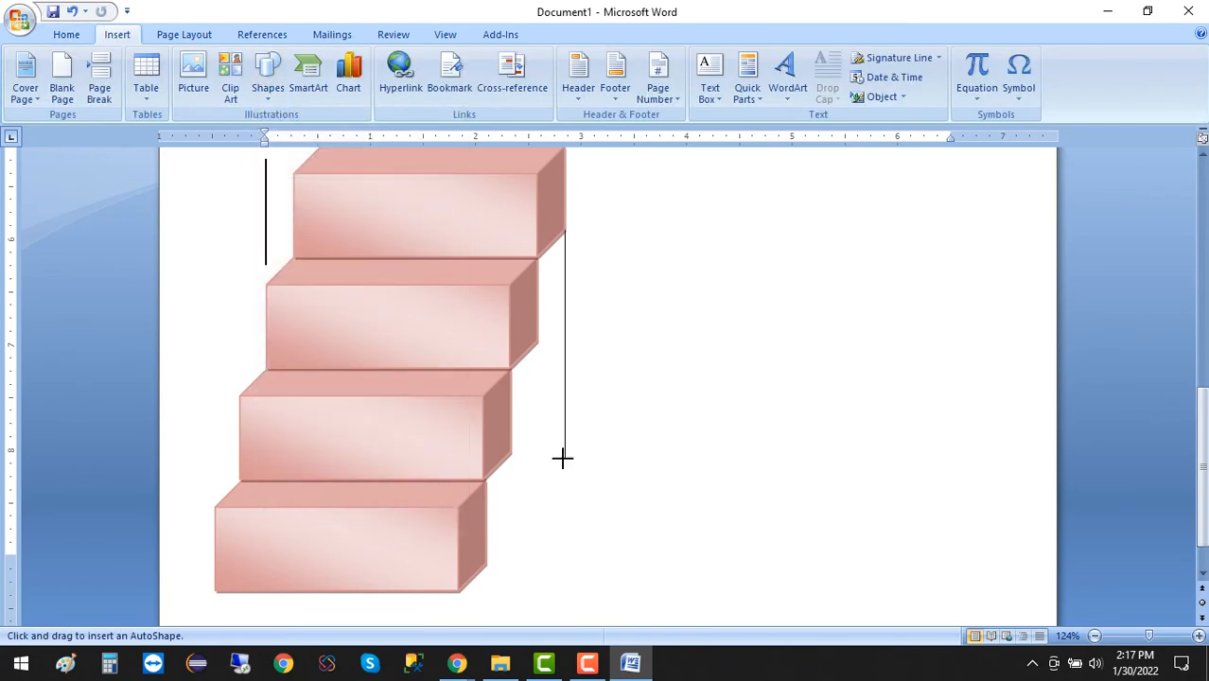
mouse_move(565, 459)
left_mouse_down()
mouse_move(516, 548)
mouse_move(484, 560)
left_mouse_up()
left_click(684, 358)
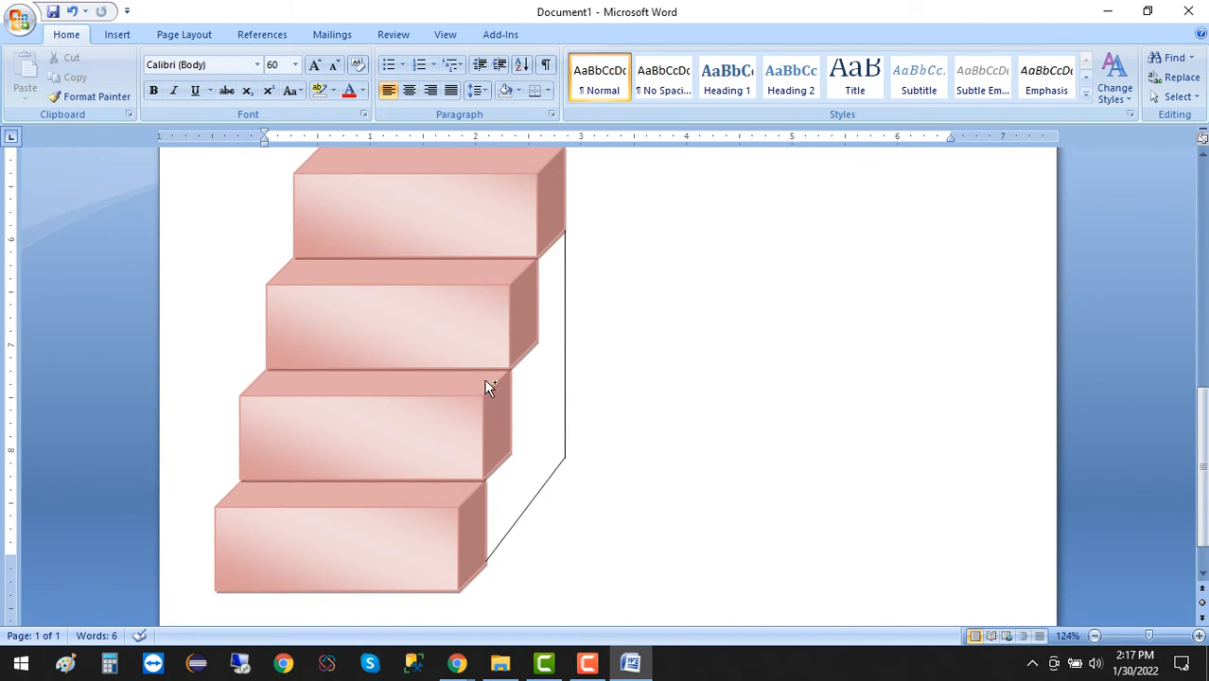
Add two blank paragraphs above the staircase to push it further down the page.
scroll(488, 387, "down", 1)
scroll(488, 387, "down", 3)
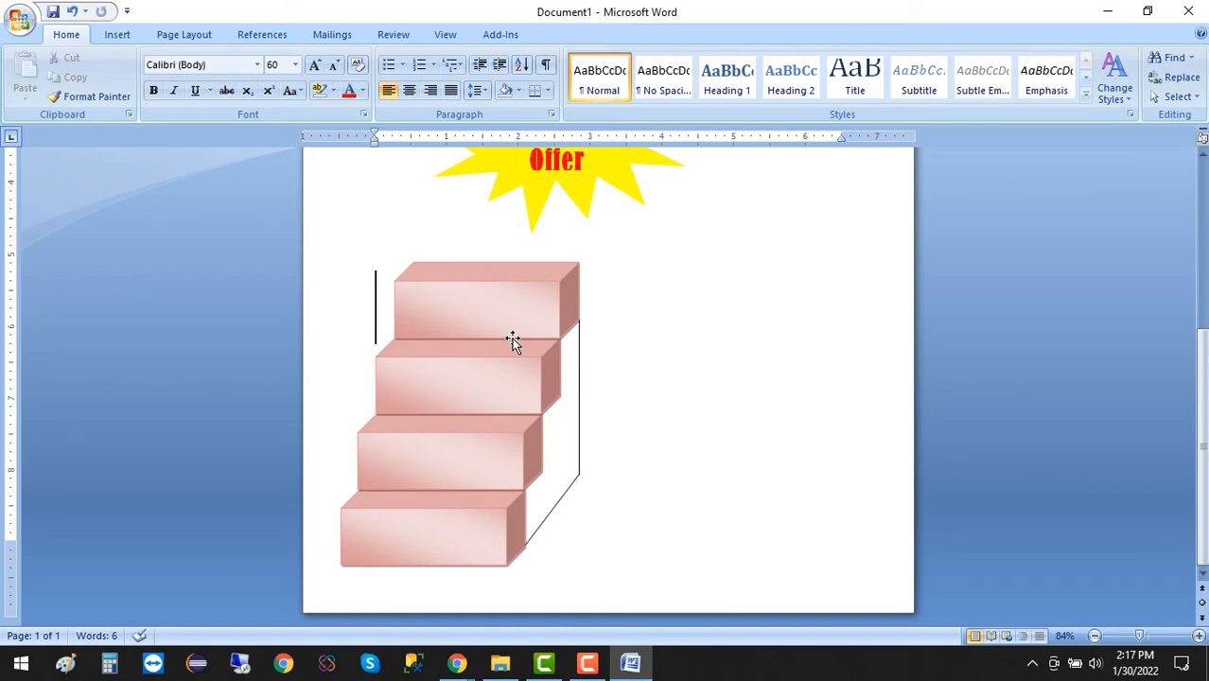
scroll(512, 342, "up", 3)
scroll(526, 358, "down", 3)
key("Return")
key("Return")
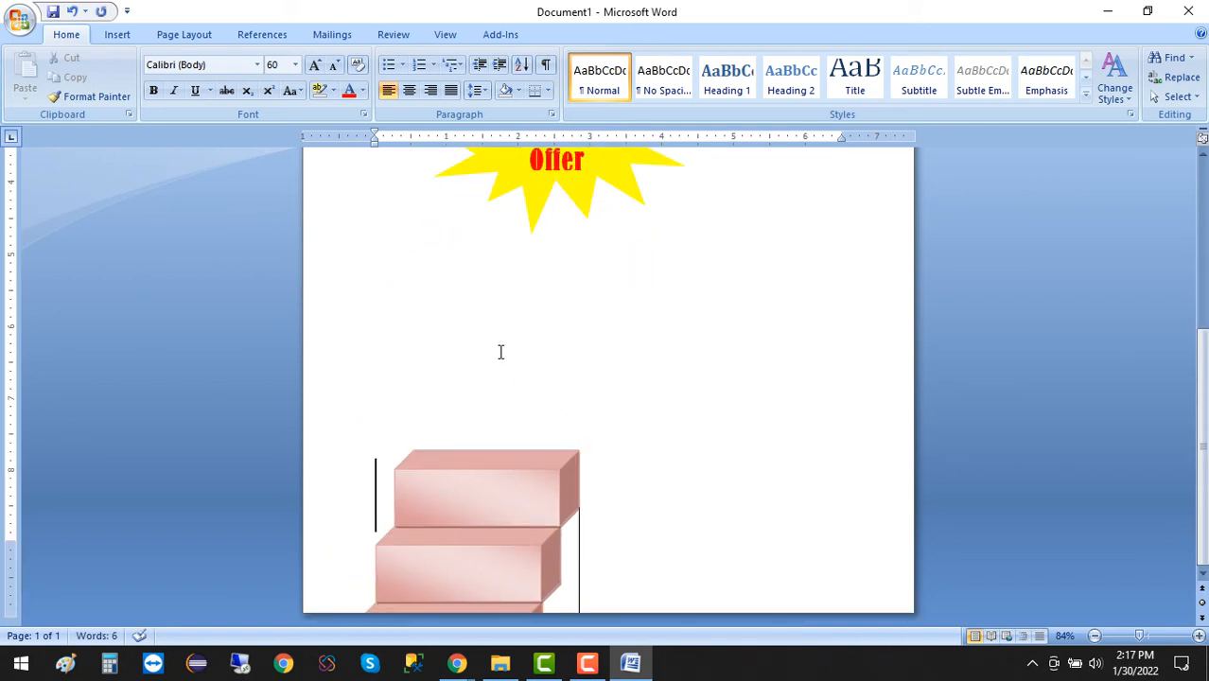
Remove the two blank paragraphs above the staircase and insert a page break to start a second page.
key("BackSpace")
key("BackSpace")
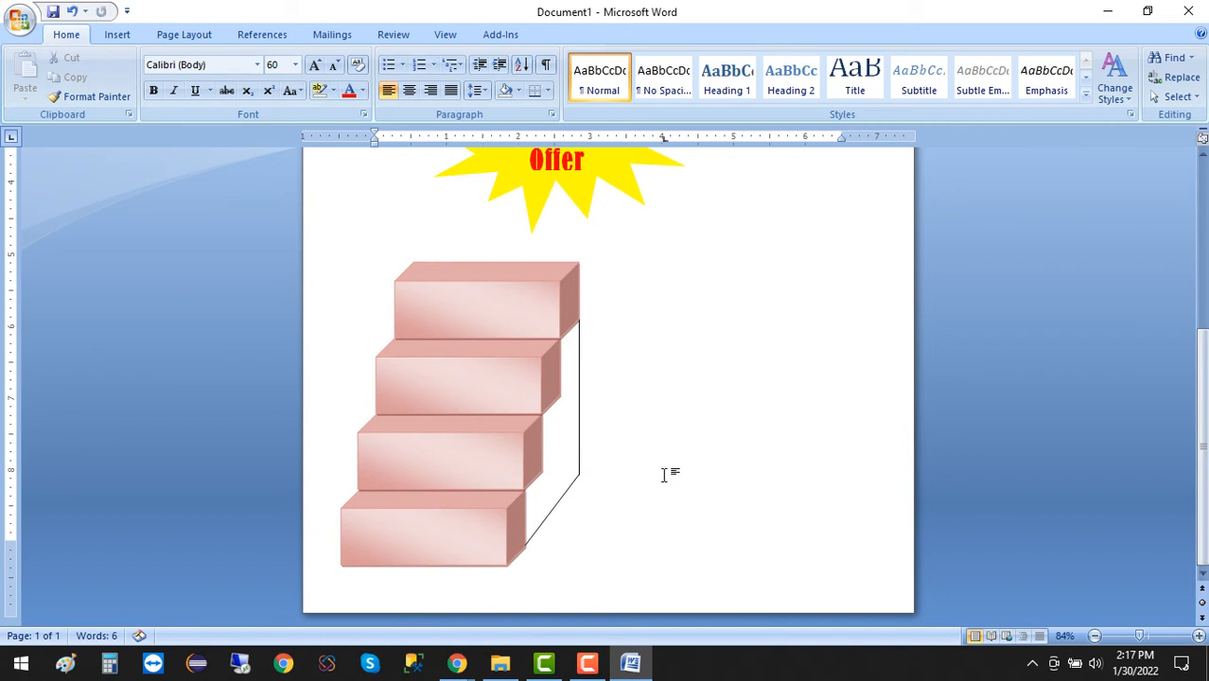
key("ctrl+Return")
scroll(663, 469, "down", 3)
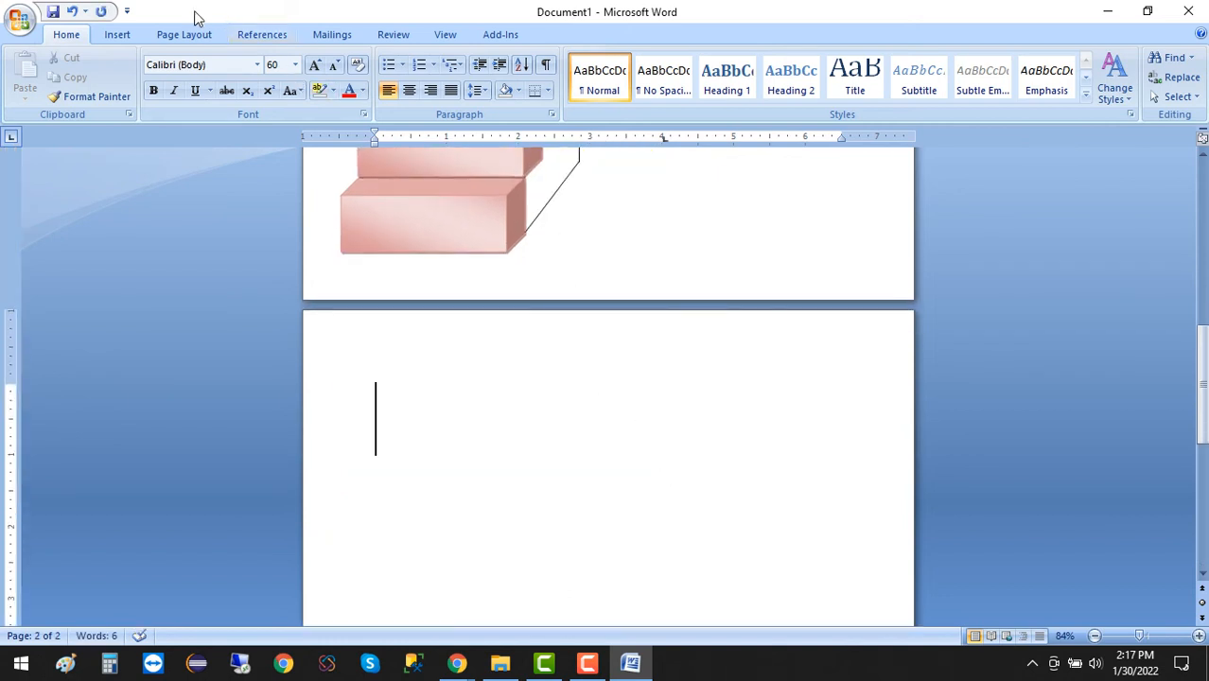
Draw a Vertical Scroll shape about 5.59 inches high and 5.27 inches wide on the second page.
left_click(115, 34)
left_click(267, 87)
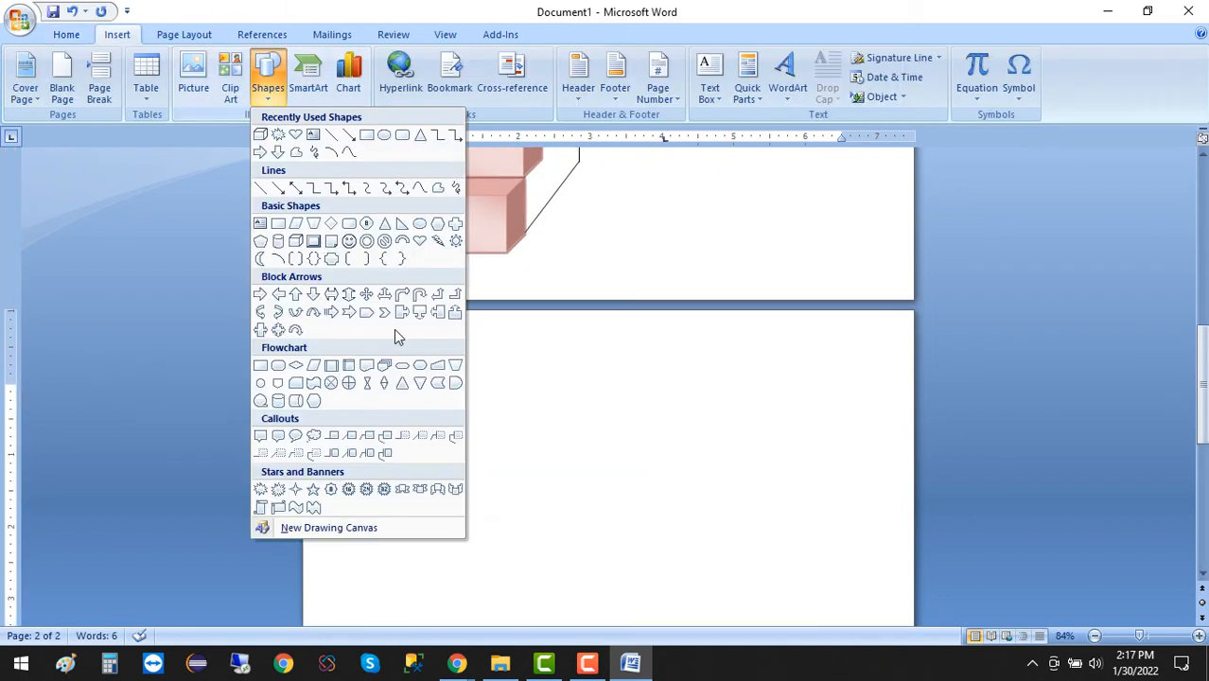
left_click(262, 512)
scroll(500, 426, "down", 2)
mouse_move(413, 225)
left_mouse_down()
mouse_move(713, 589)
mouse_move(774, 586)
mouse_move(766, 605)
mouse_move(780, 600)
mouse_move(796, 495)
mouse_move(792, 514)
left_mouse_up()
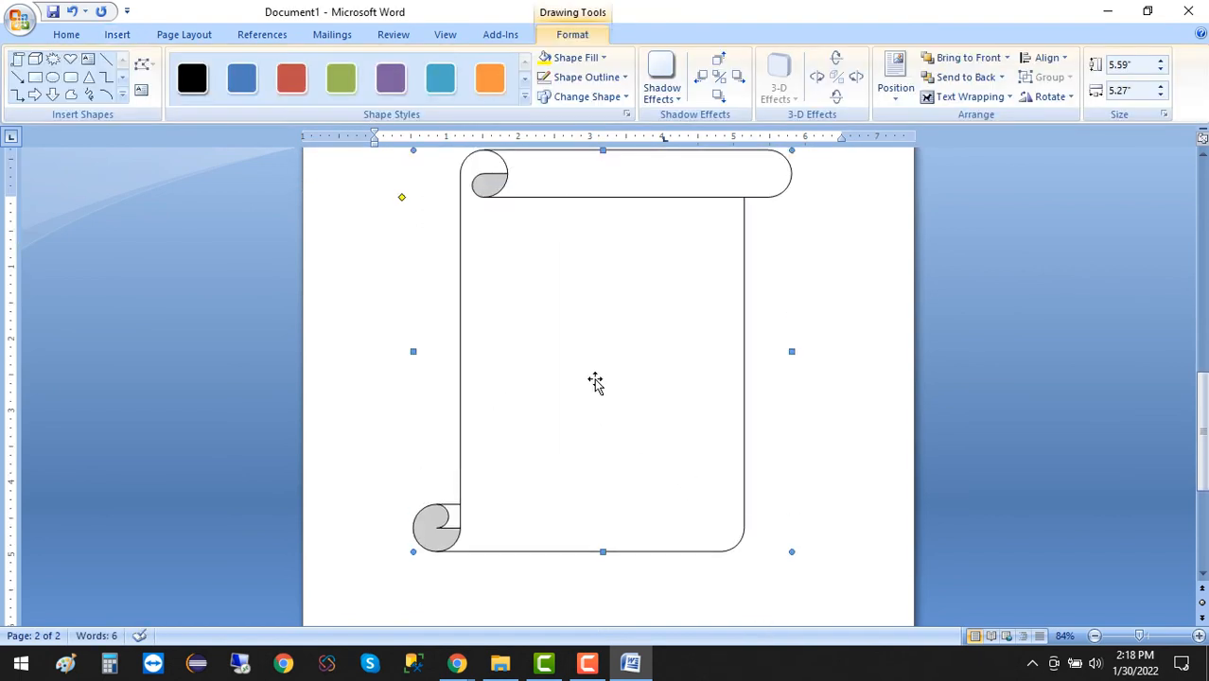
scroll(606, 412, "up", 1, "ctrl")
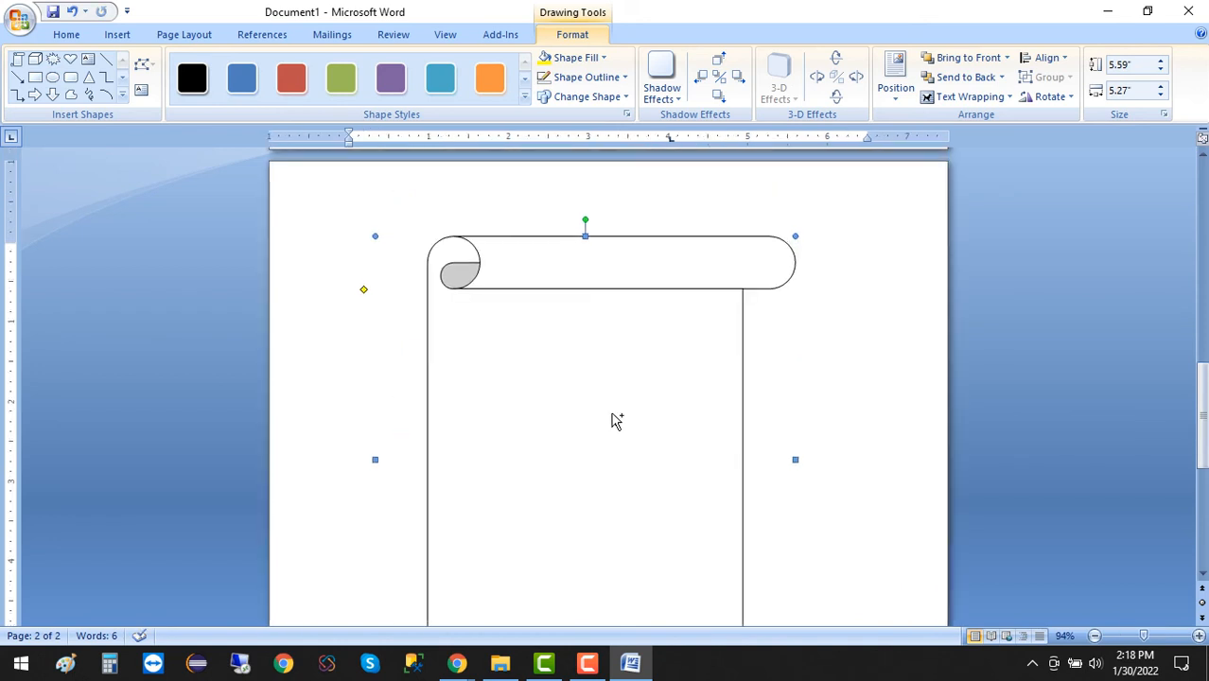
Open the vertical scroll for adding text.
left_click(616, 421)
scroll(558, 359, "down", 2)
right_click(553, 340)
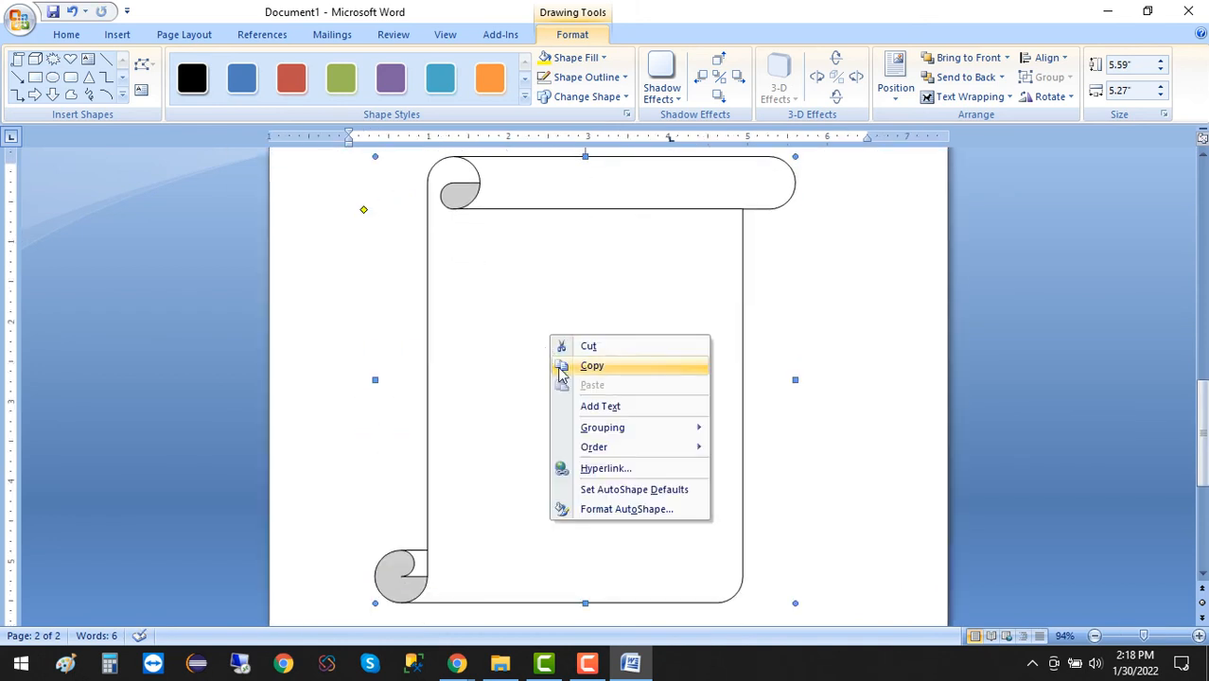
left_click(611, 409)
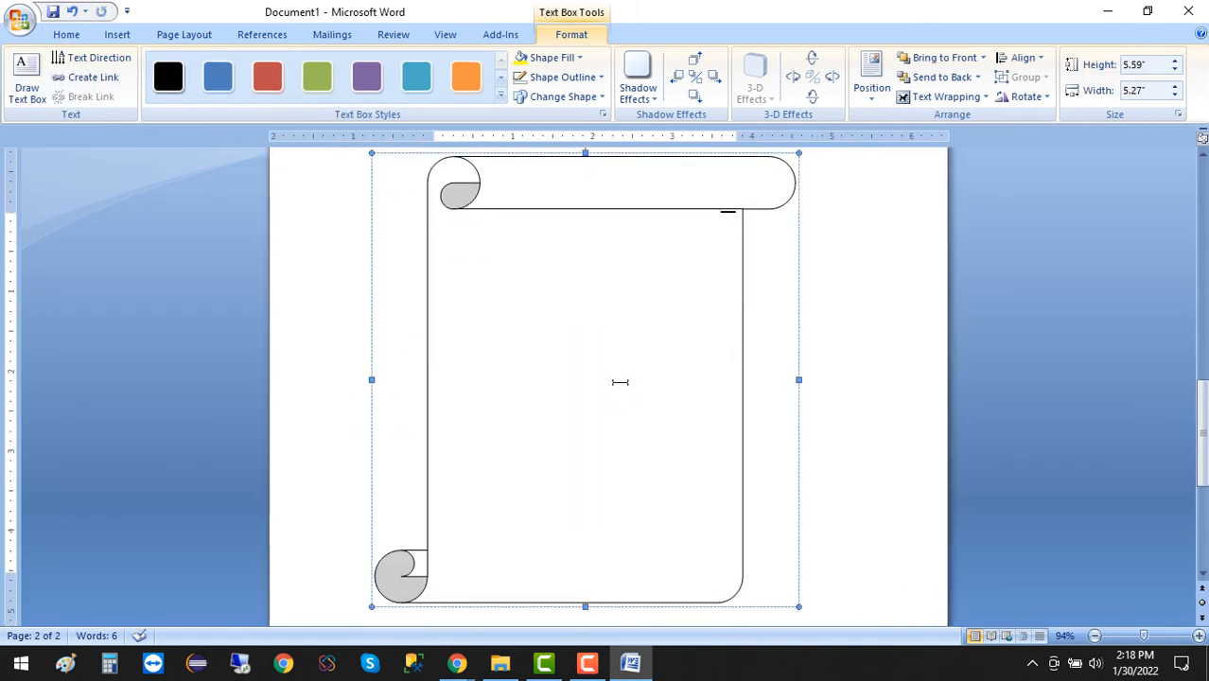
Flip the vertical scroll horizontally and rotate it 90° to the left.
left_click(1026, 96)
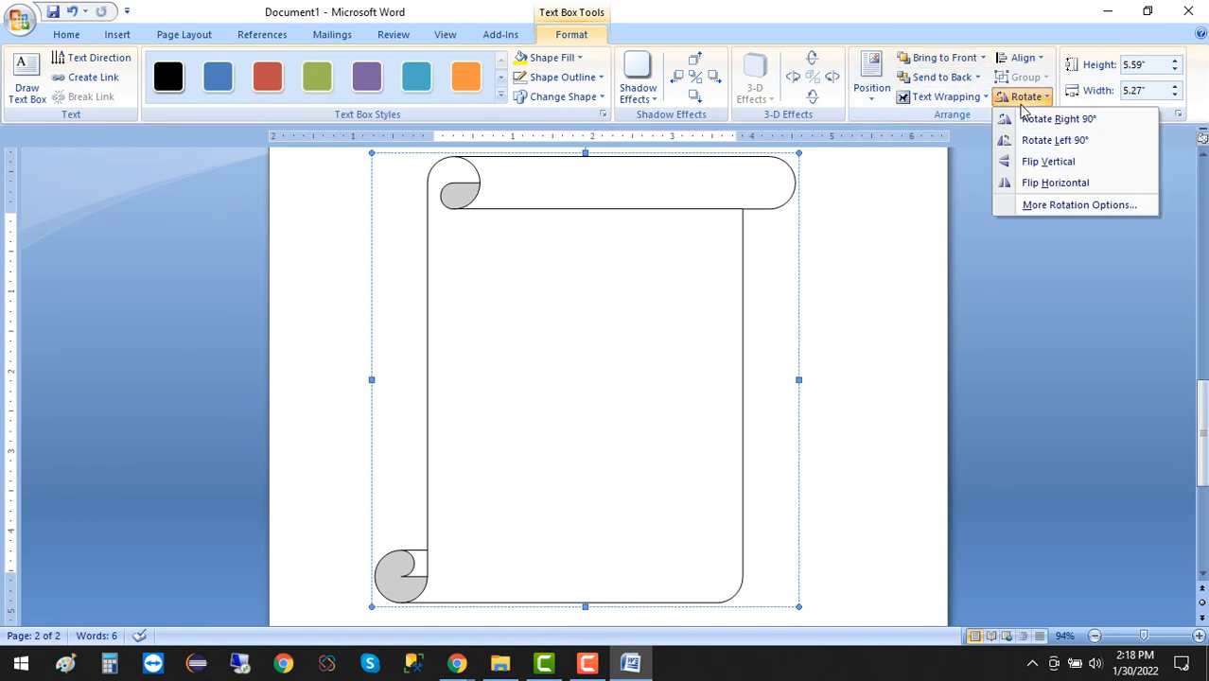
left_click(1041, 184)
left_click(1026, 96)
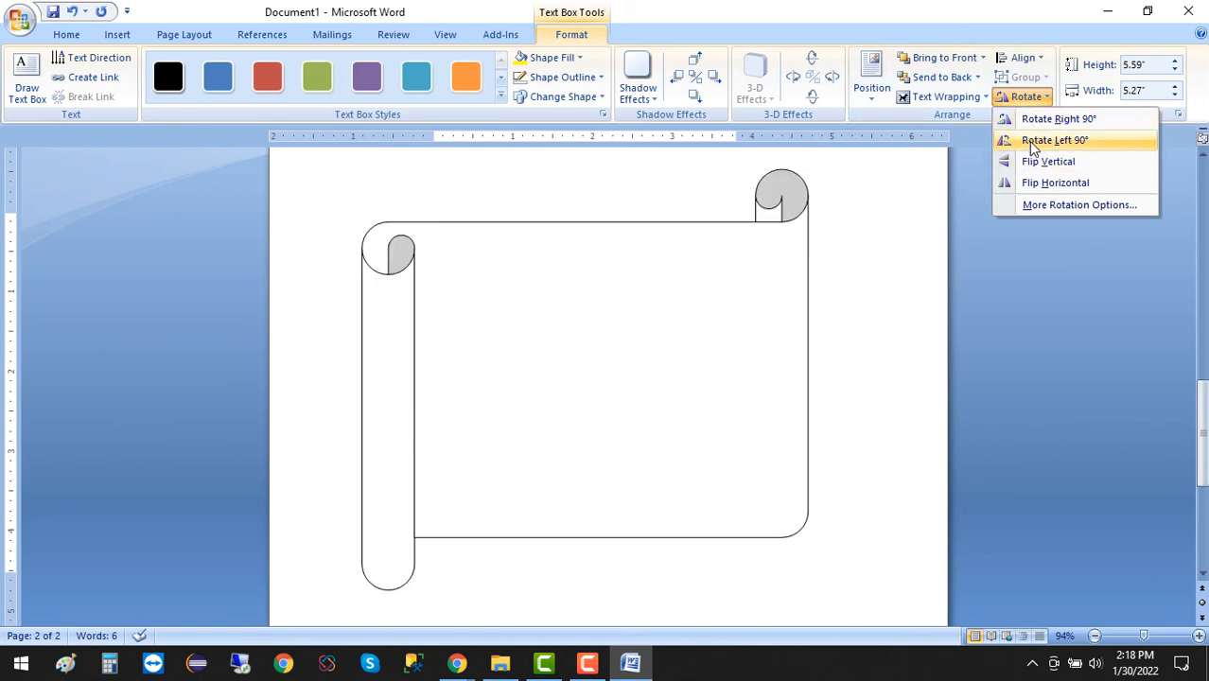
key("Escape")
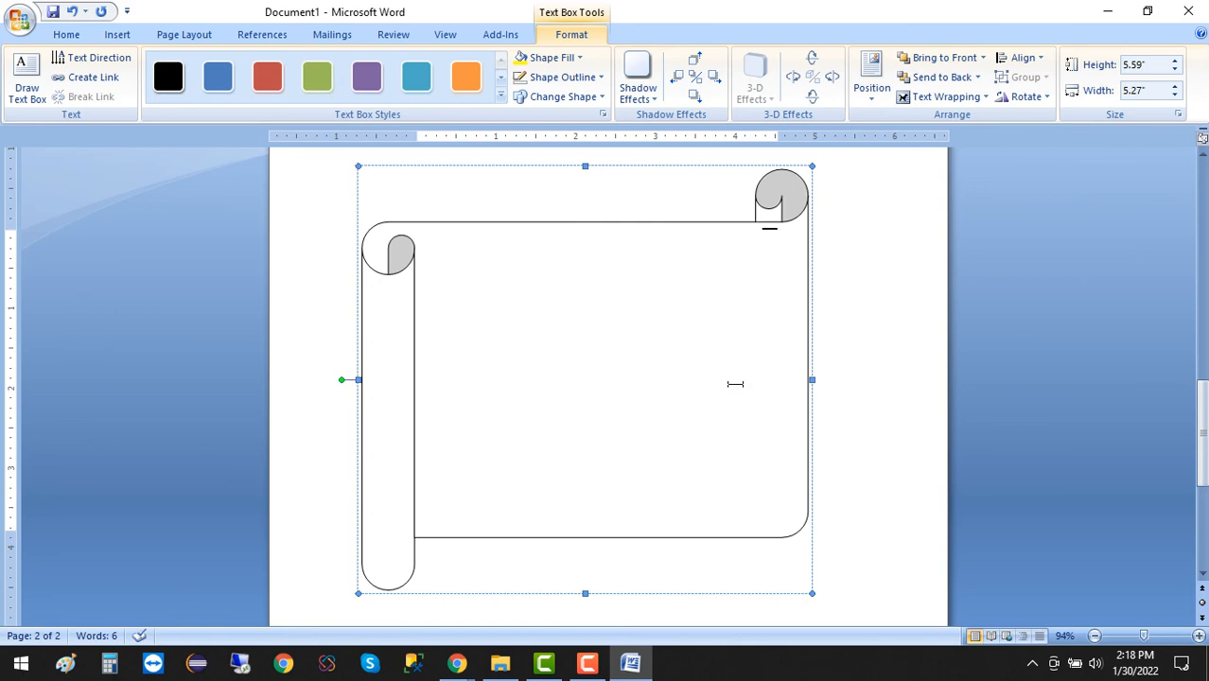
Delete the rotated scroll from the second page.
left_click(856, 488)
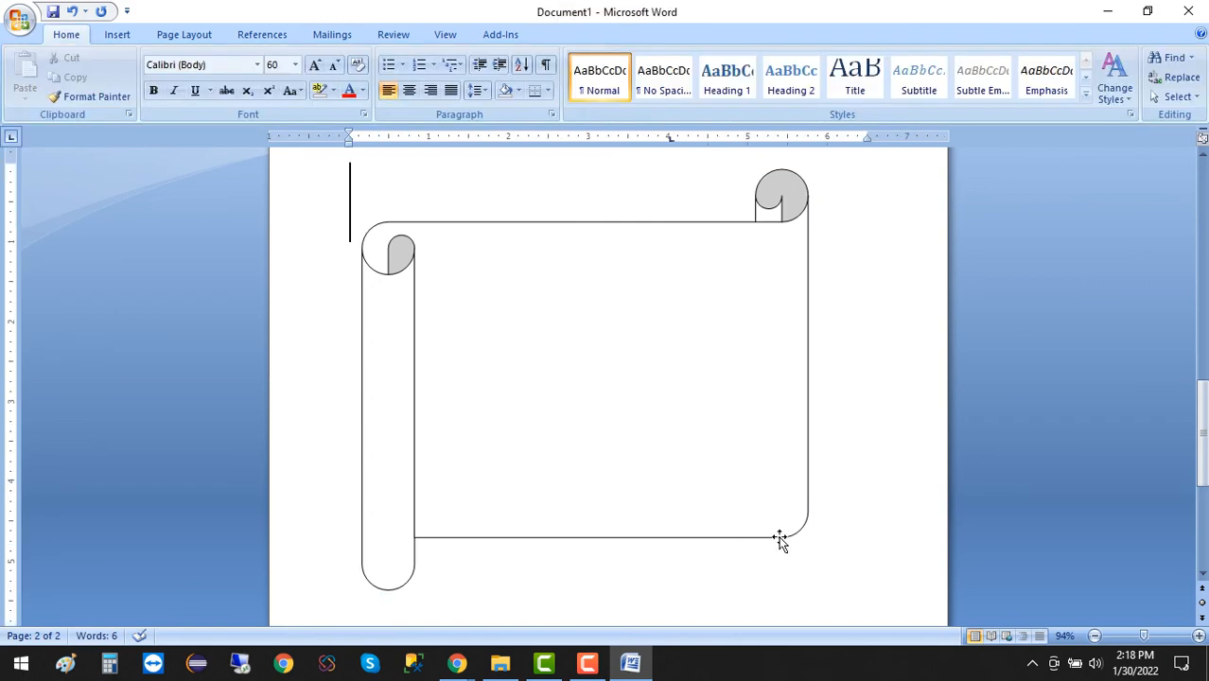
left_click(743, 540)
key("Delete")
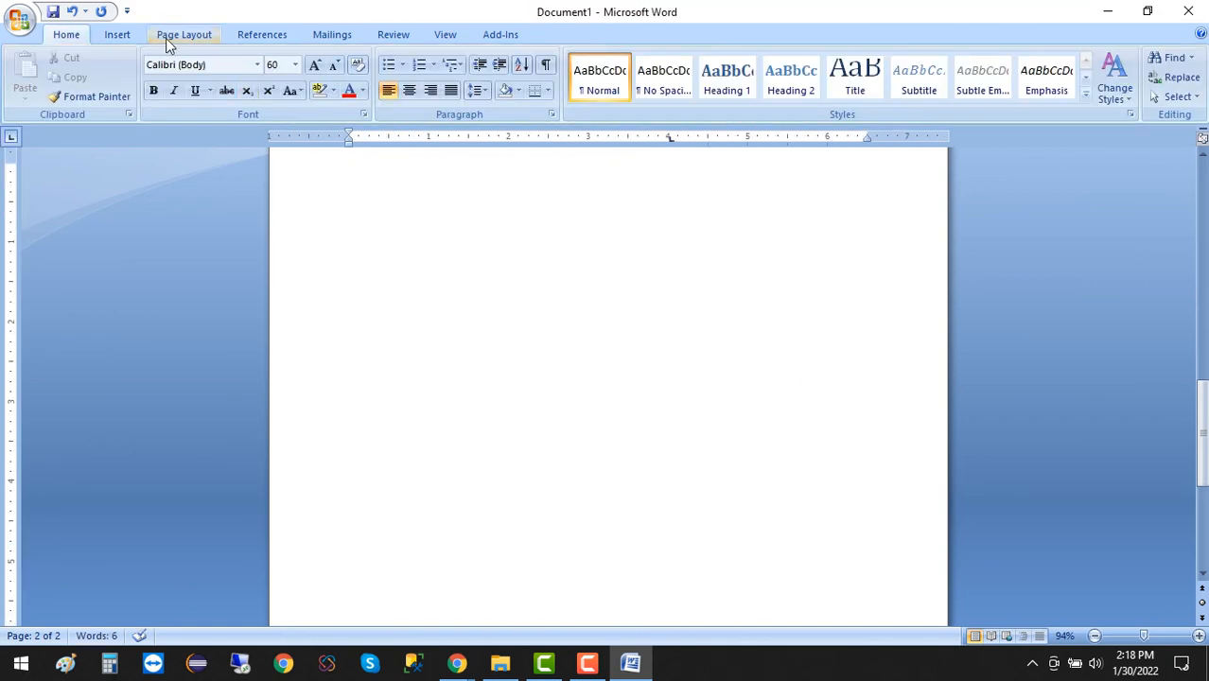
Draw a Horizontal Scroll shape about 2.09 inches high and 5.3 inches wide on the second page.
left_click(117, 35)
left_click(267, 75)
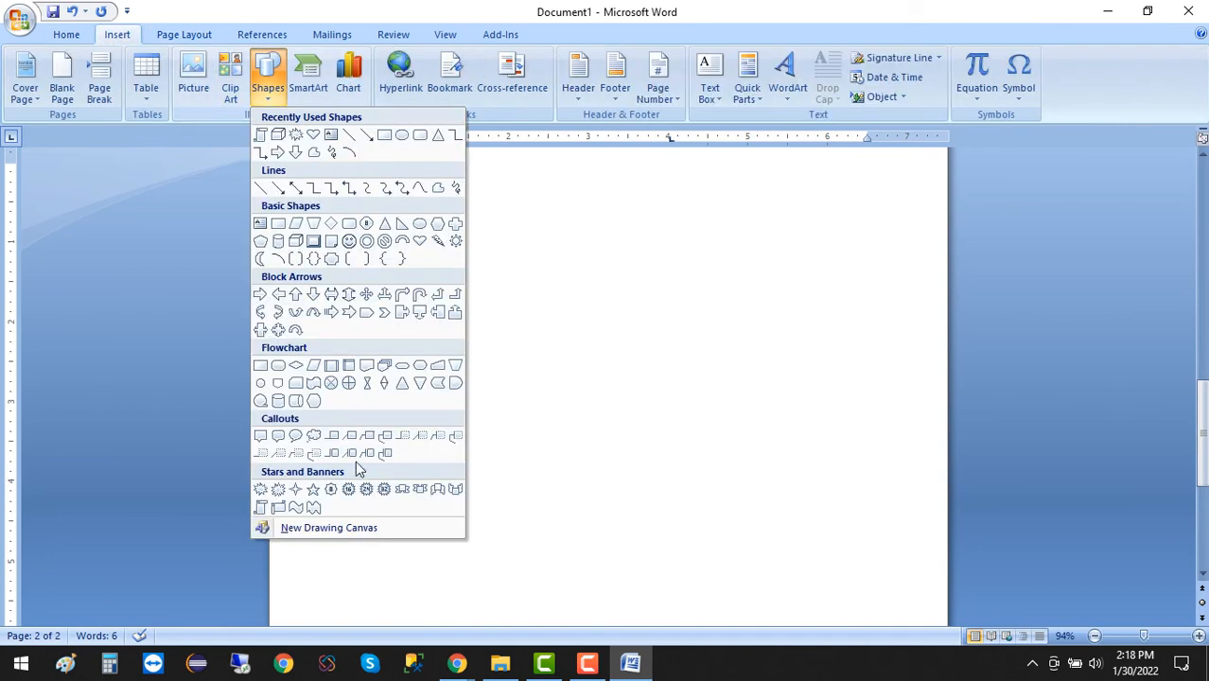
left_click(280, 511)
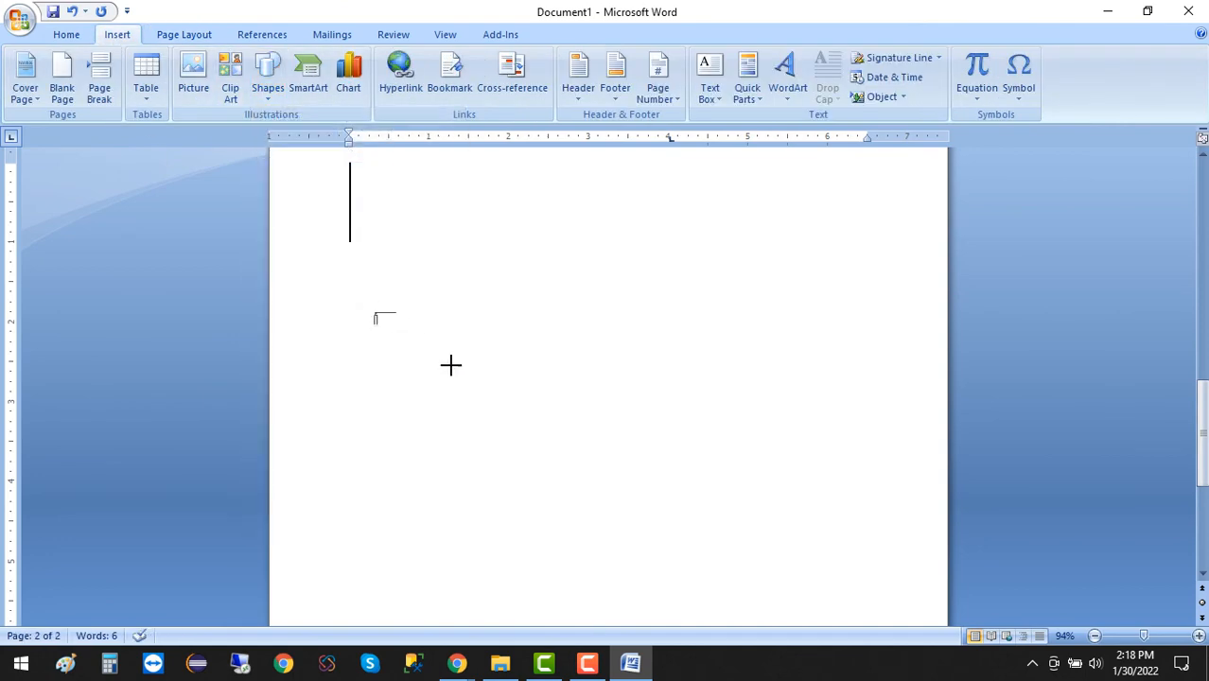
left_click_drag(374, 310, 797, 476)
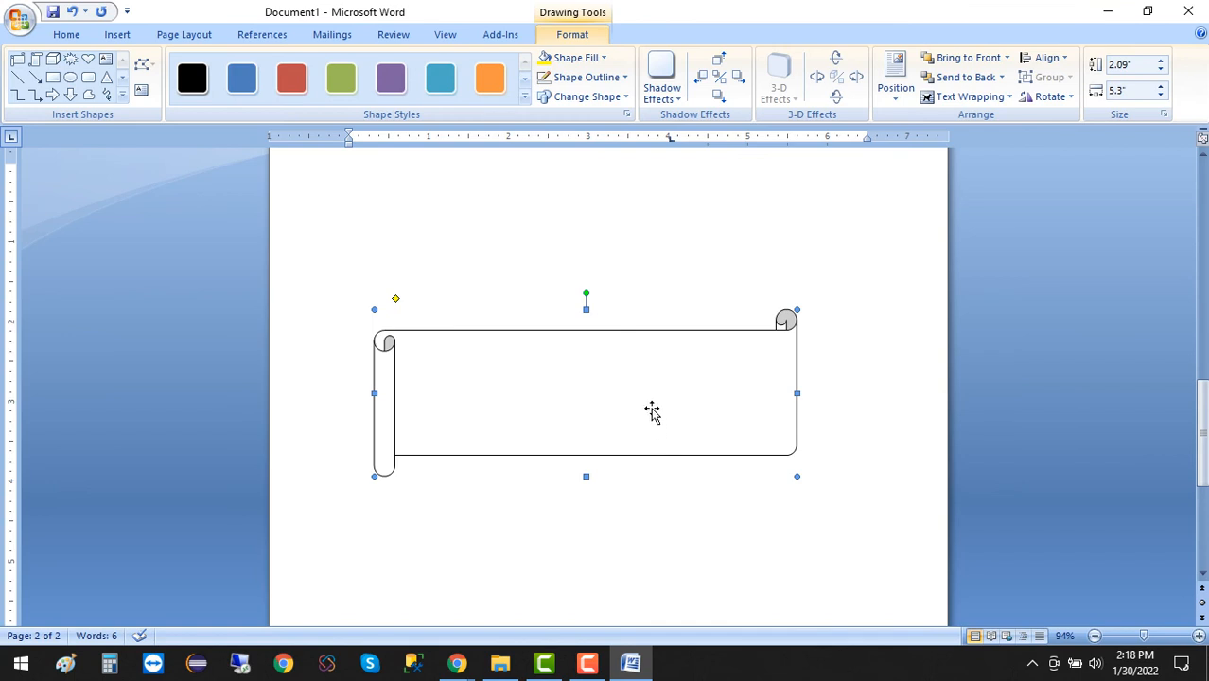
Add the text "Hello This is Ms word" and, on a new line, "We can put any type of Autoshapes here" inside the scroll.
right_click(559, 376)
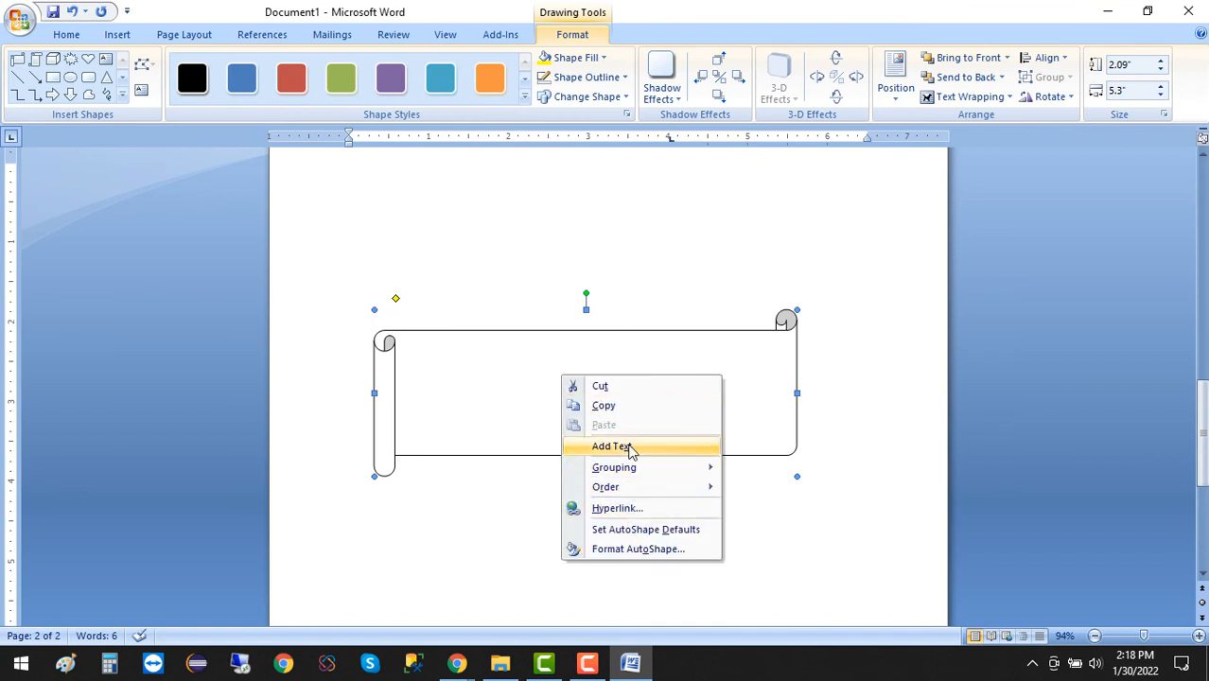
left_click(629, 447)
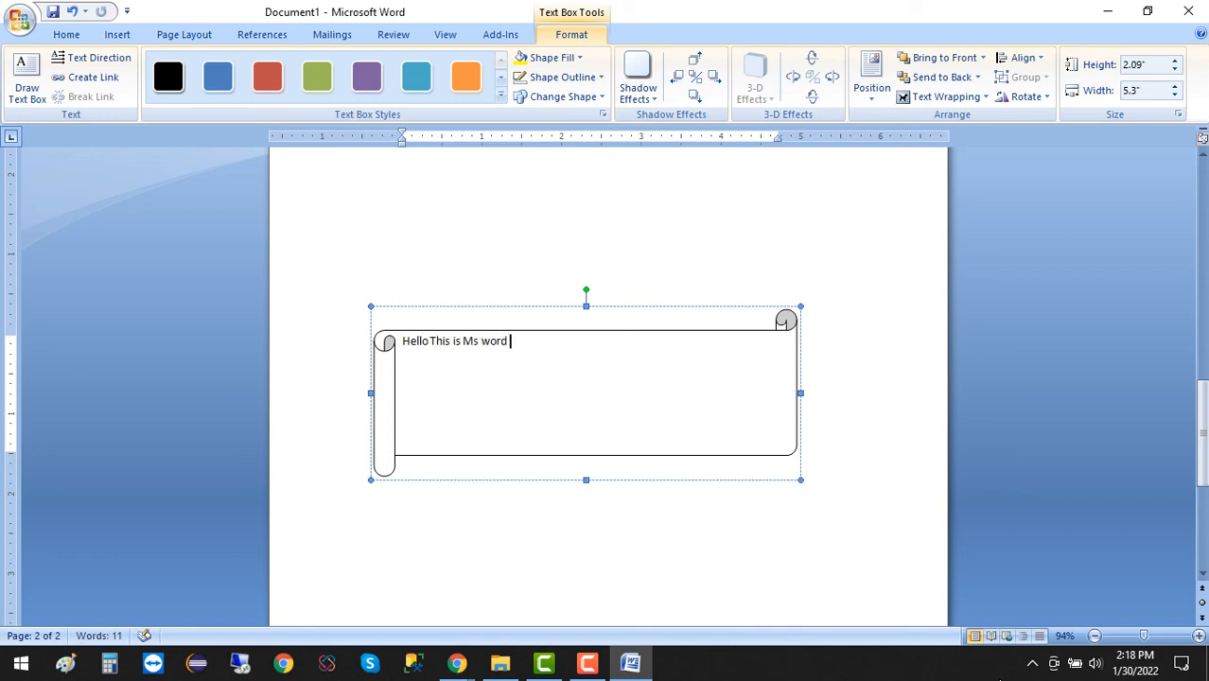
key("Return")
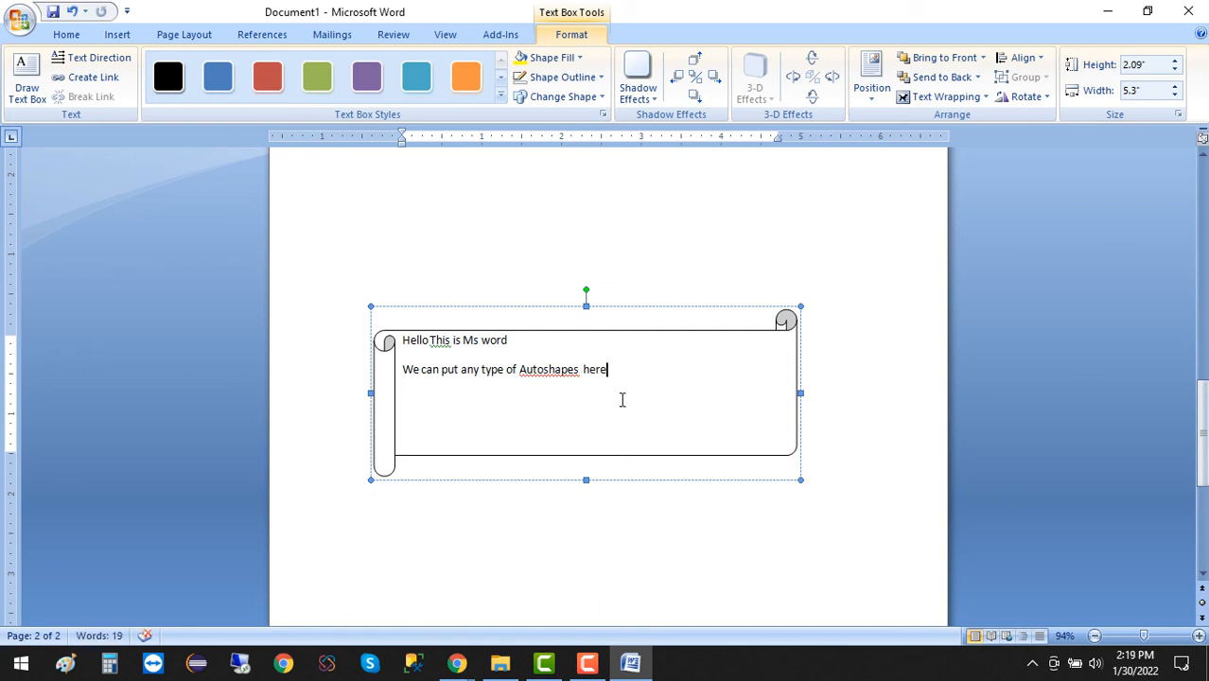
Enlarge all the scroll's text to 25 points.
left_click_drag(634, 372, 393, 338)
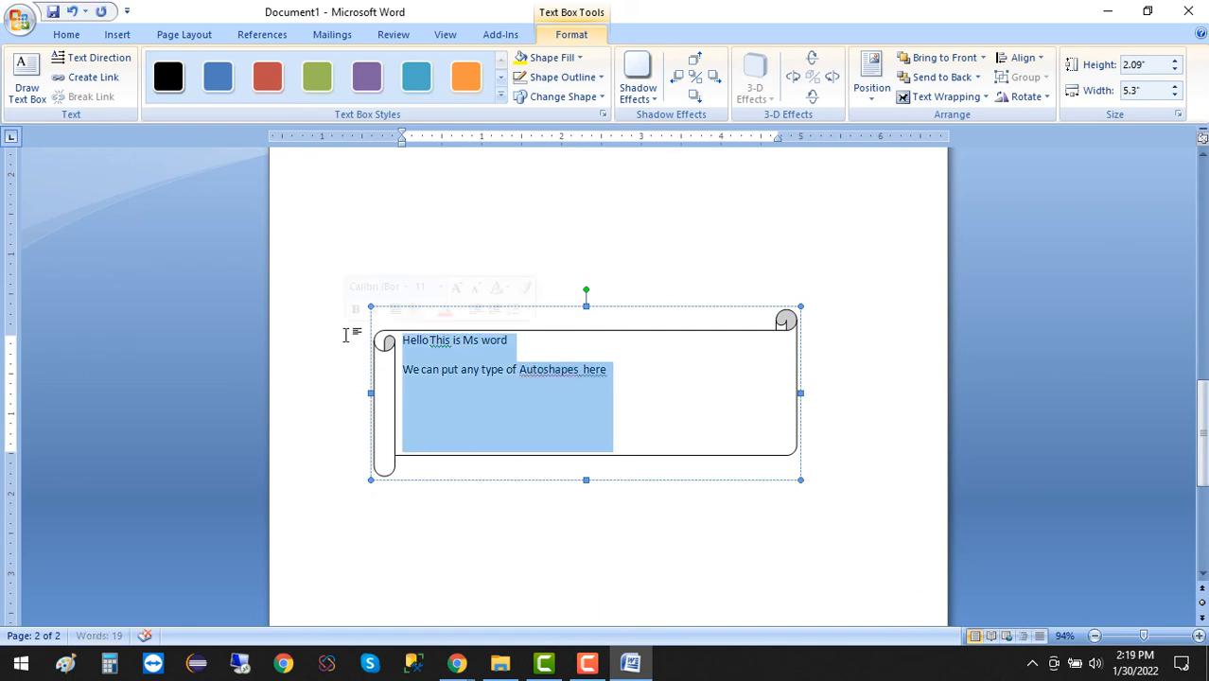
key("ctrl+shift+period")
key("ctrl+shift+period")
key("ctrl+shift+period")
key("ctrl+shift+period")
key("ctrl+shift+period")
key("ctrl+shift+period")
key("ctrl+shift+period")
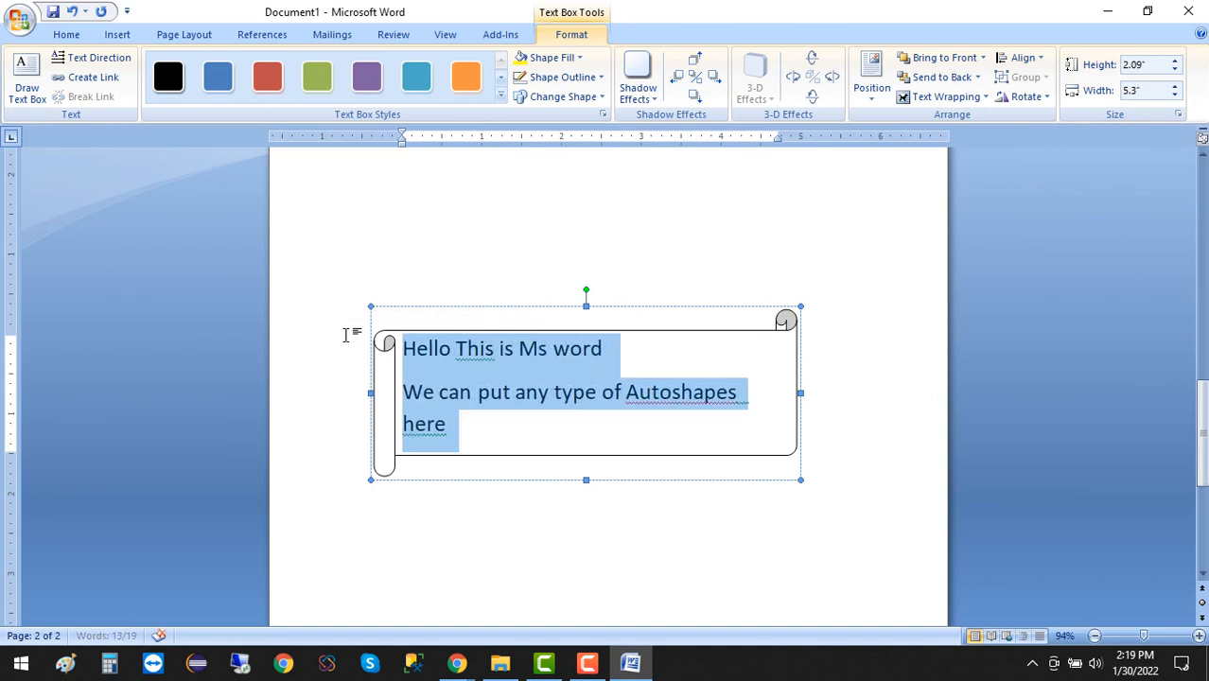
Correct the flagged words in the scroll to the suggestions "Auto shapes", "this" and "Word".
left_click(482, 445)
right_click(492, 450)
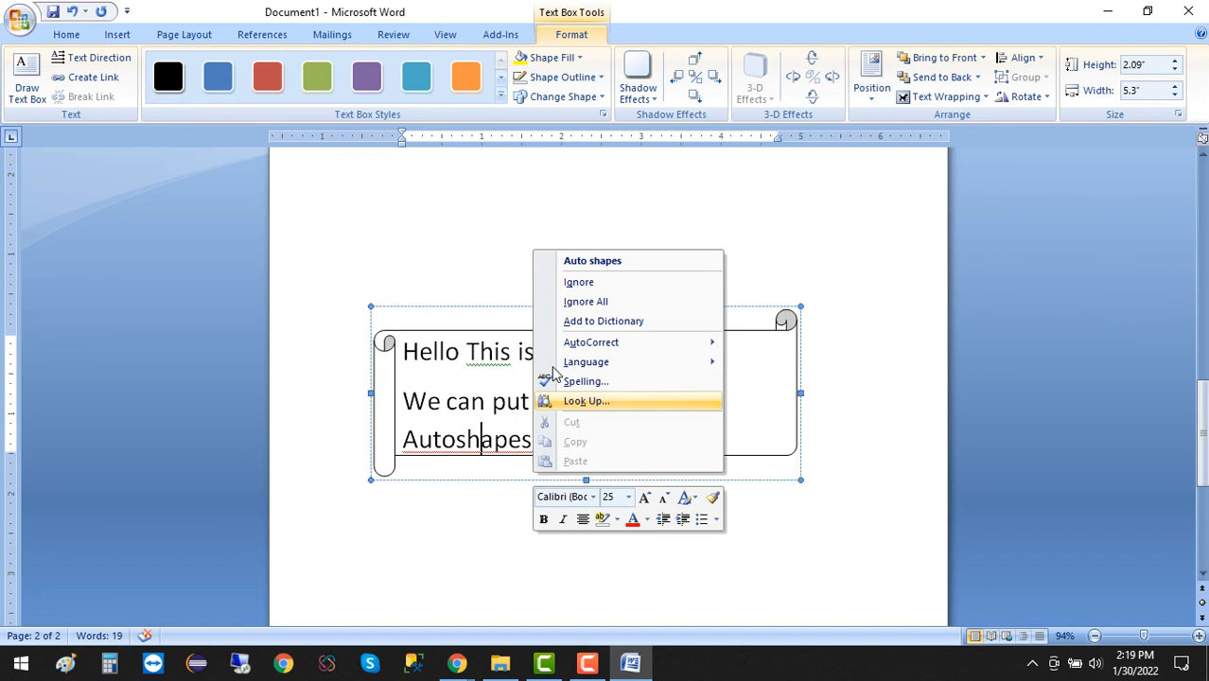
left_click(592, 262)
right_click(494, 357)
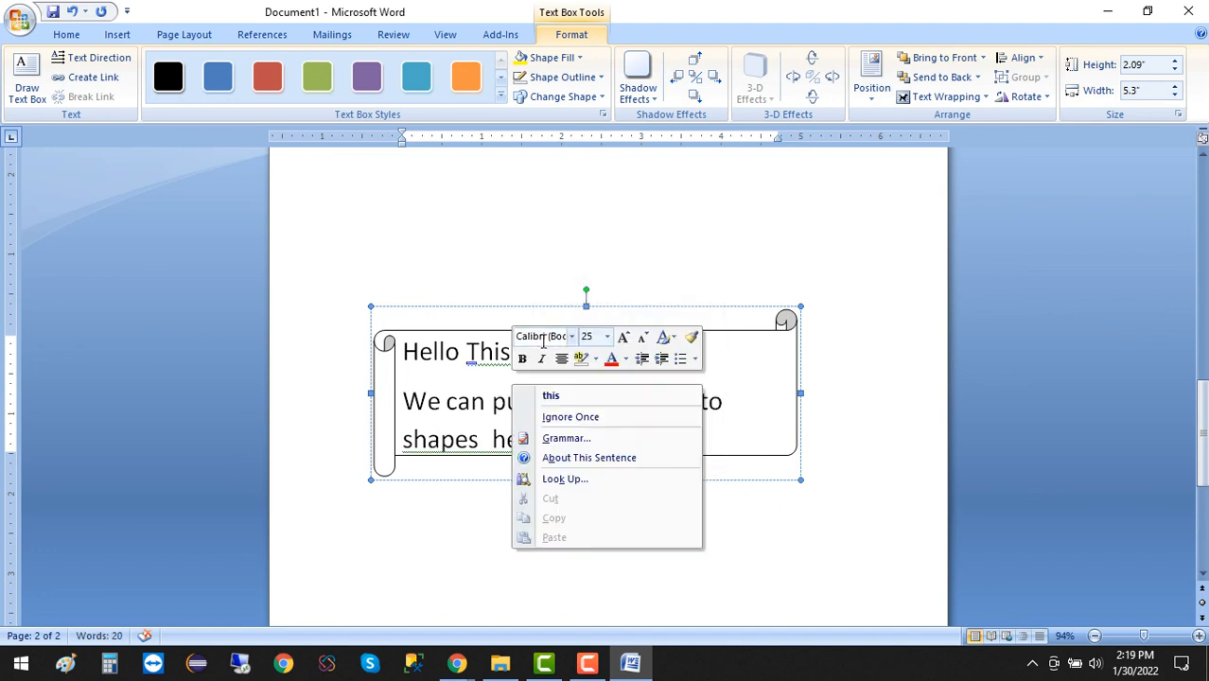
left_click(571, 402)
left_click_drag(630, 427, 289, 350)
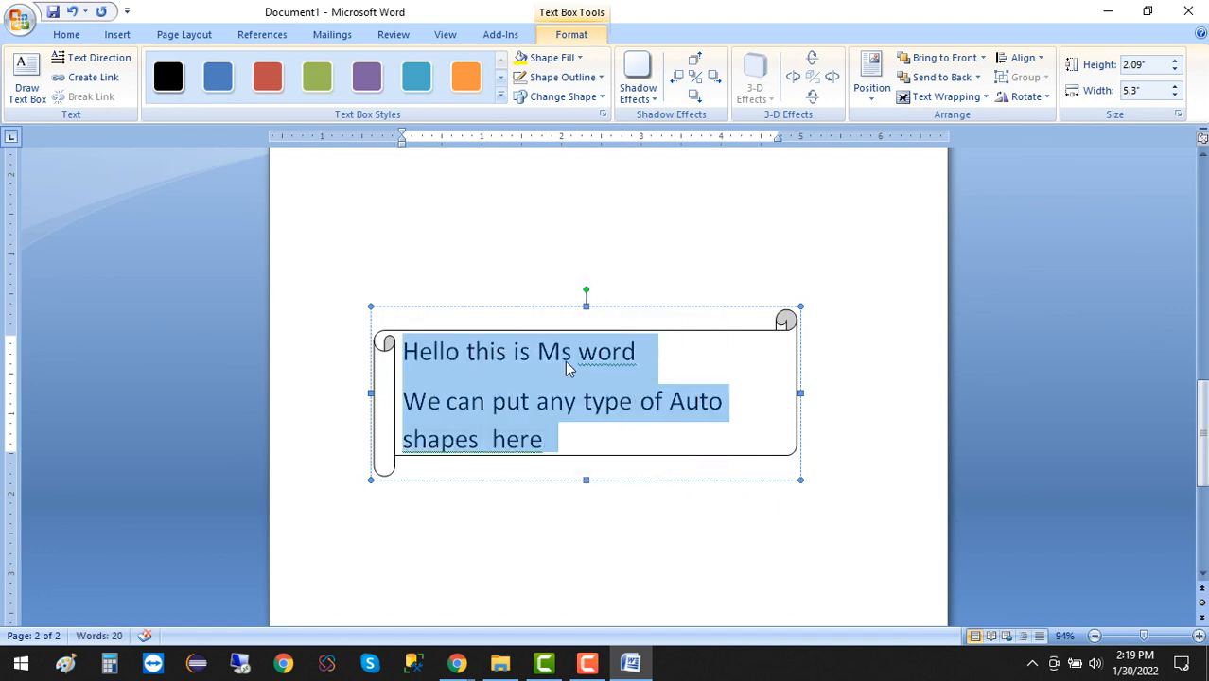
left_click(570, 361)
right_click(632, 374)
left_click(681, 396)
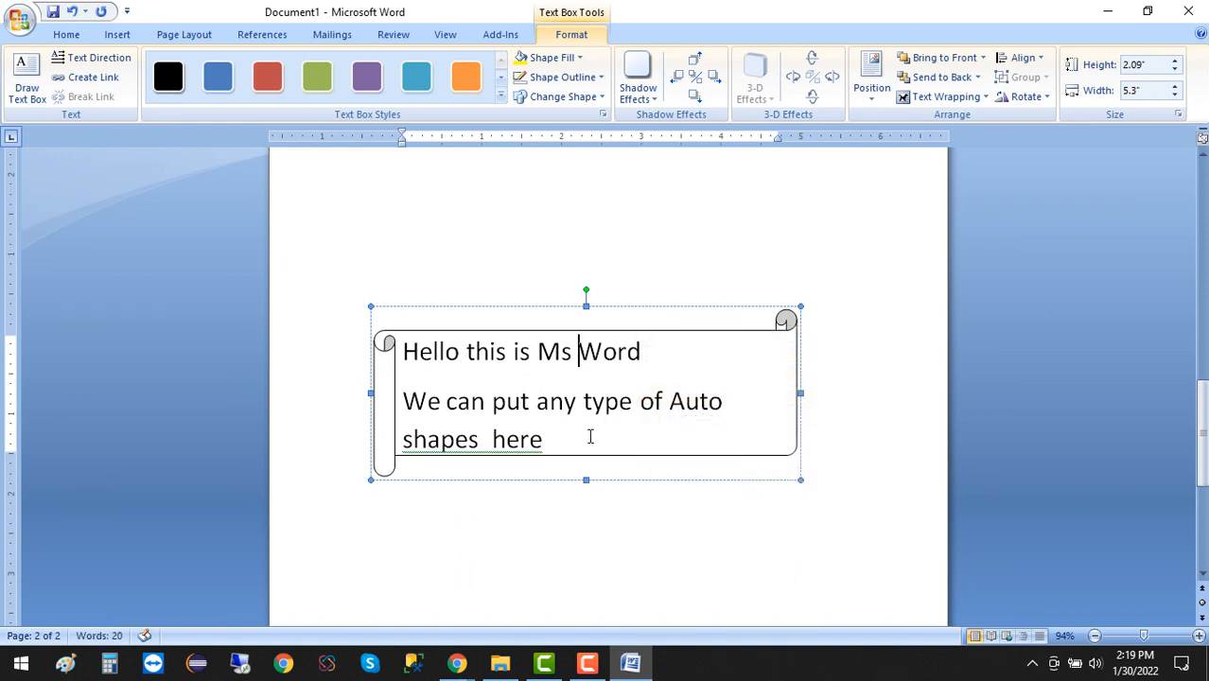
Remove the space after the paragraphs in the scroll's text.
left_click_drag(589, 434, 363, 349)
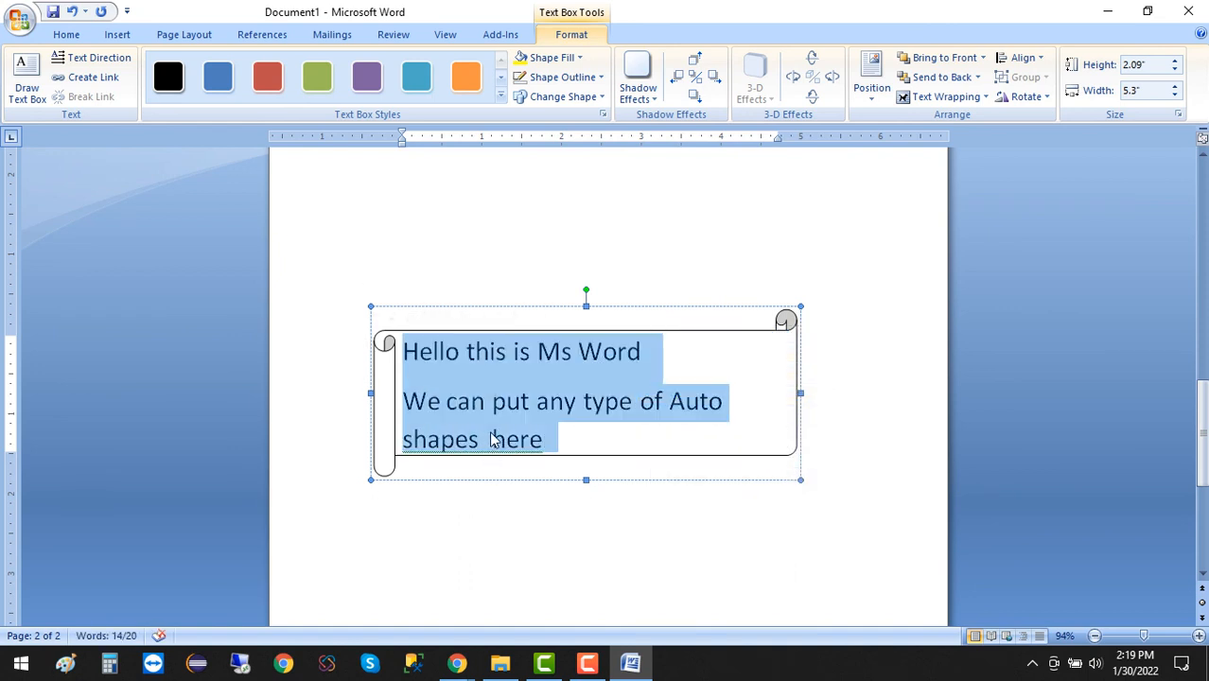
left_click(64, 34)
left_click(476, 90)
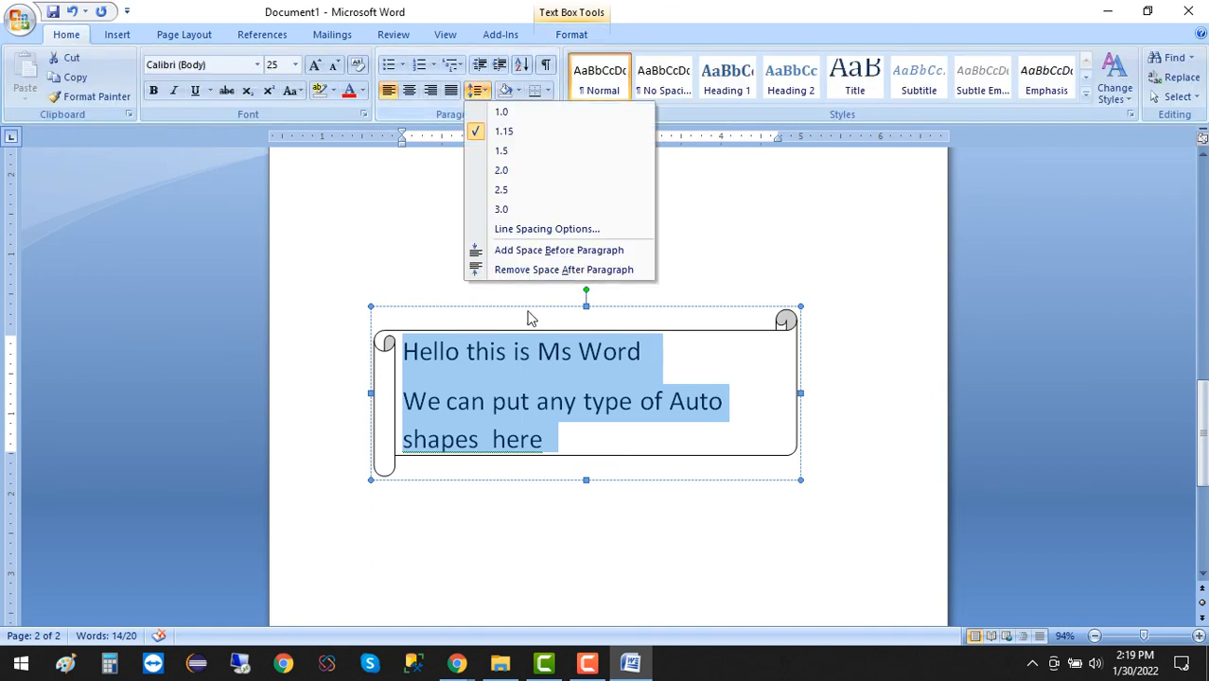
left_click(511, 271)
left_click(534, 521)
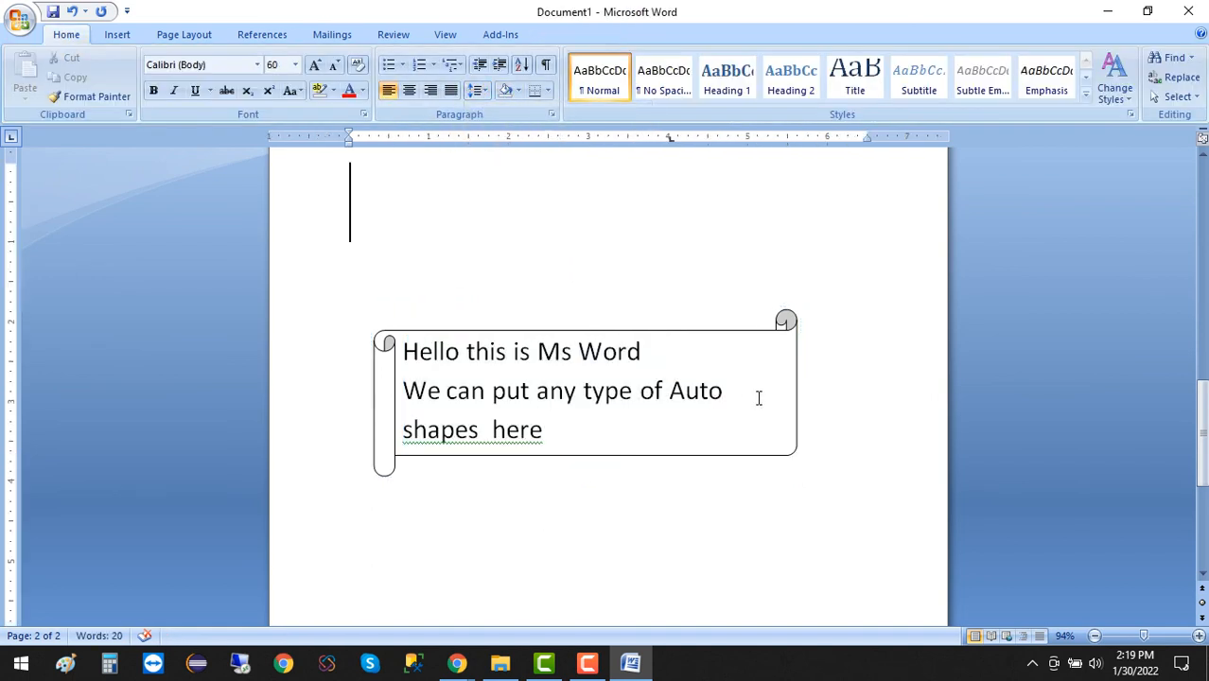
Center all the text inside the scroll.
left_click(768, 399)
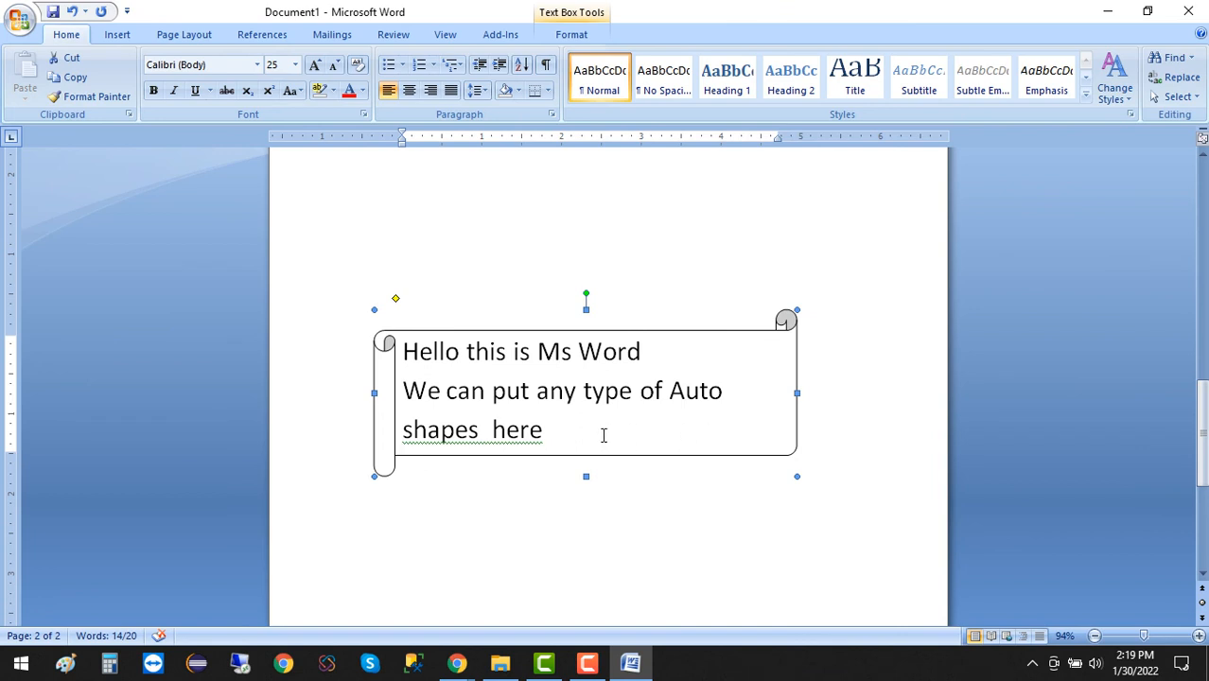
left_click_drag(604, 435, 369, 322)
key("ctrl+e")
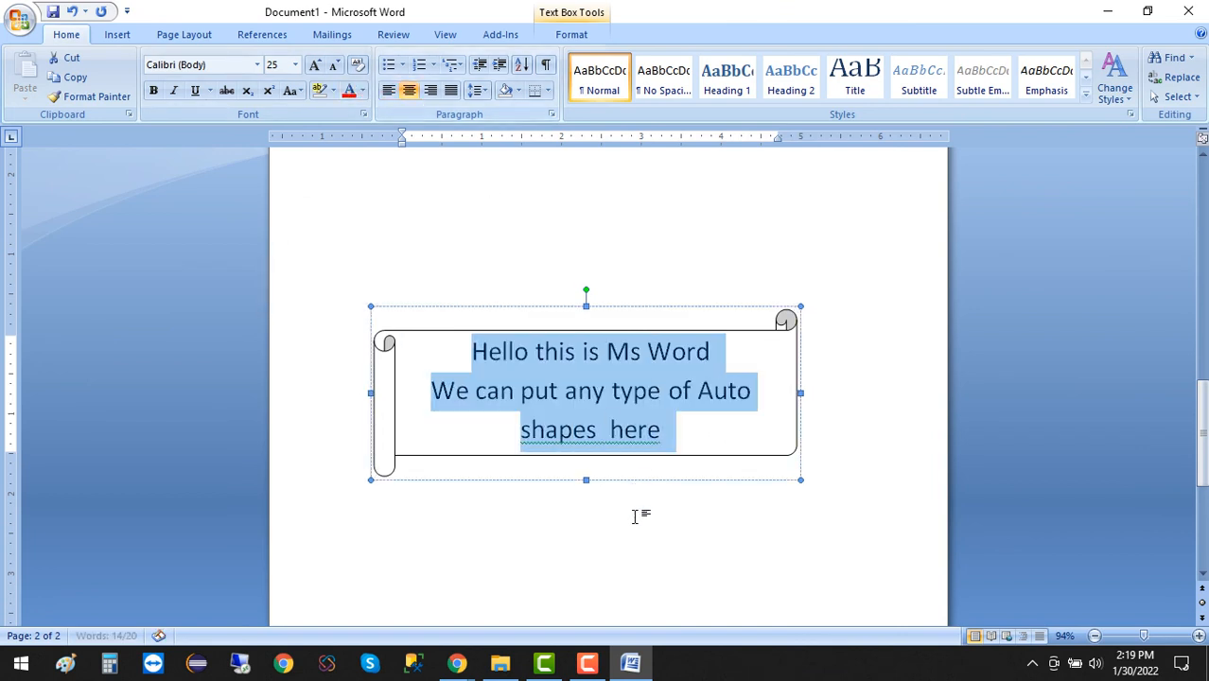
left_click(635, 517)
Fill the scroll shape with the standard light green color.
left_click(723, 445)
left_click(749, 458)
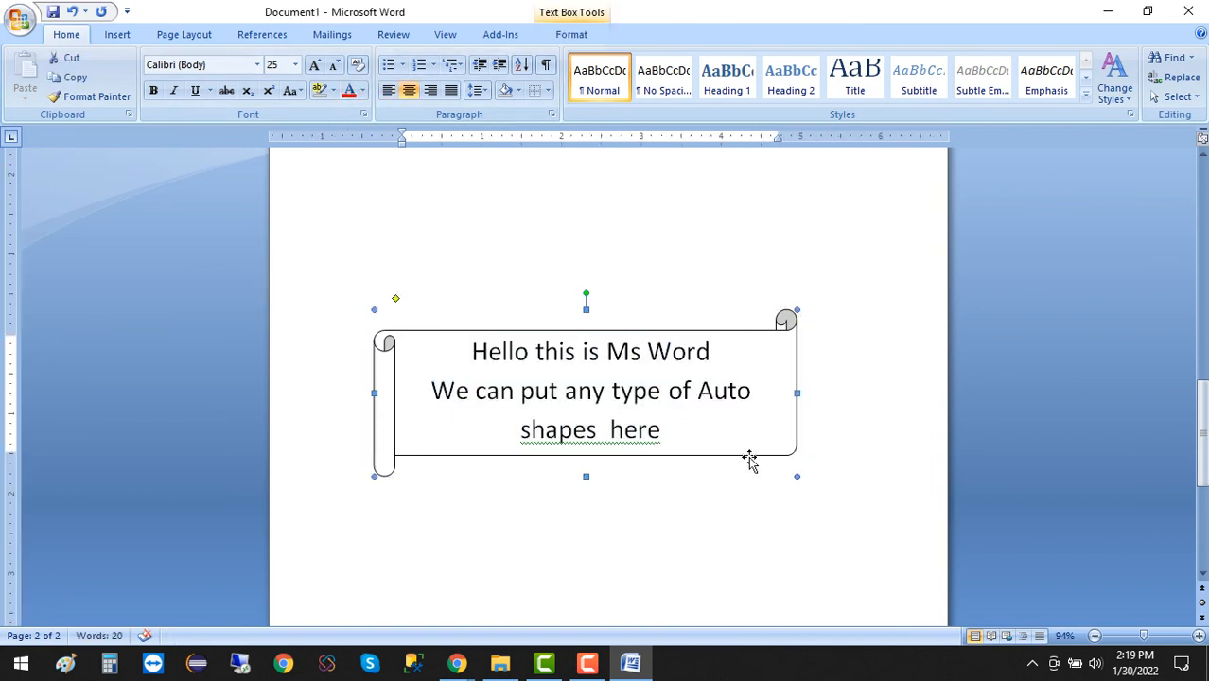
left_click(573, 36)
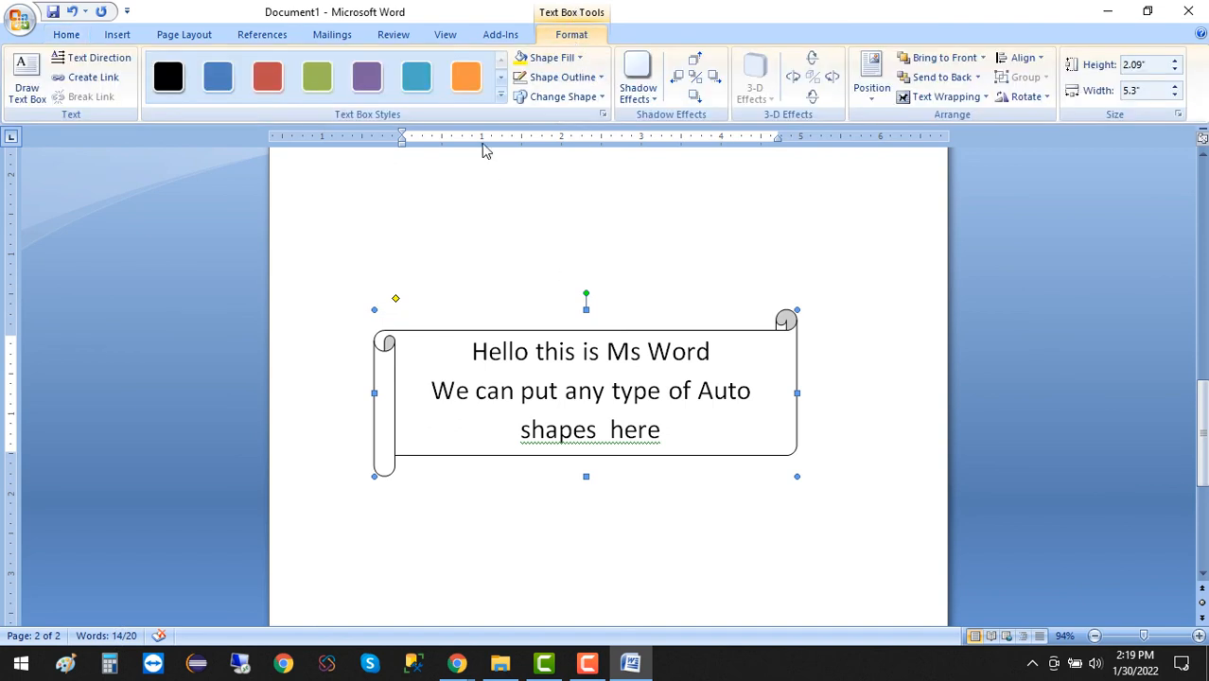
left_click(540, 57)
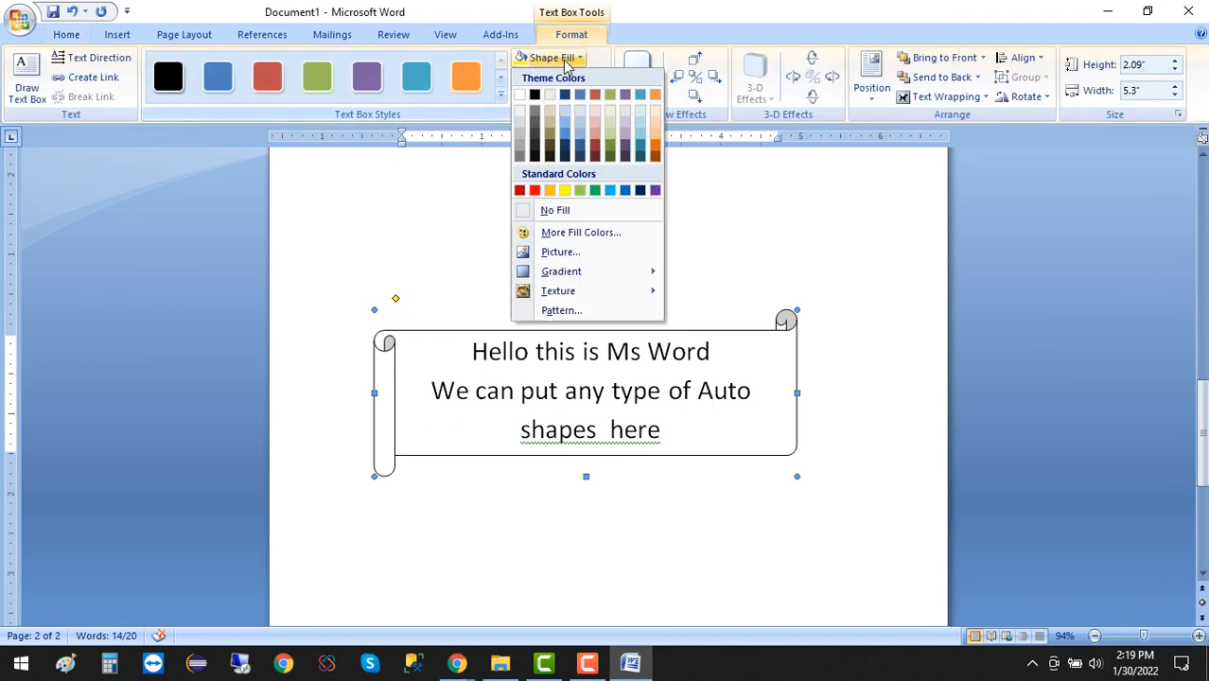
left_click(581, 193)
left_click(586, 502)
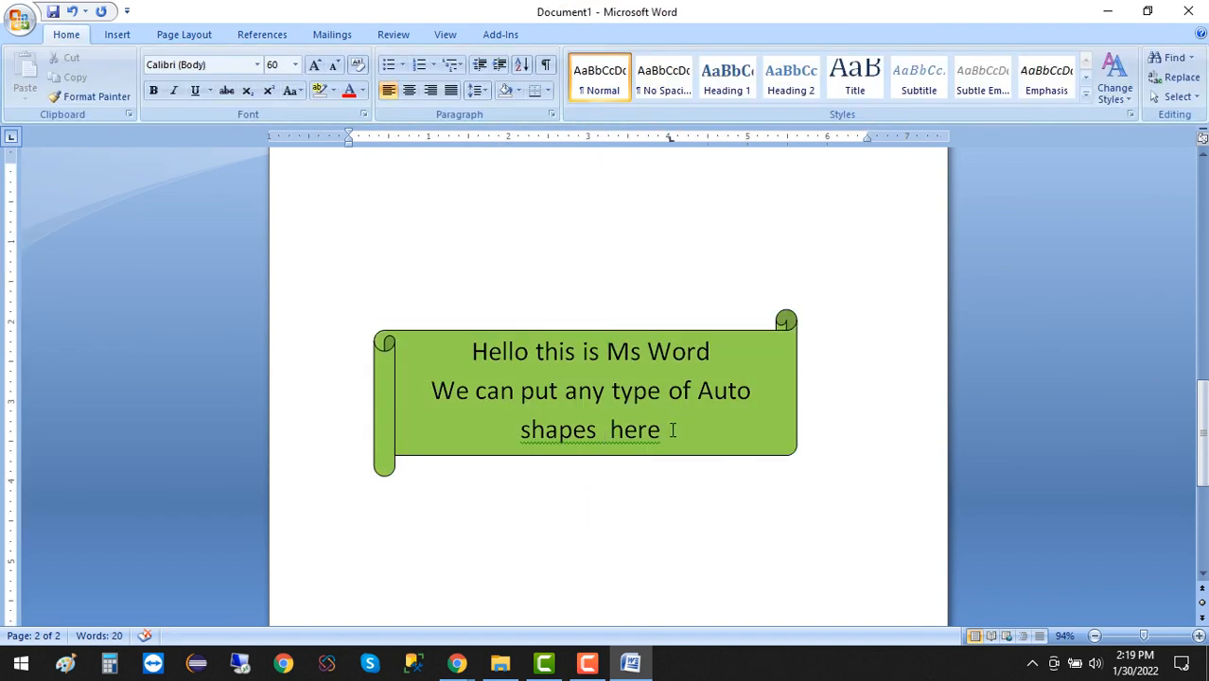
Make all the text in the green scroll bold.
left_click_drag(672, 429, 404, 317)
key("ctrl+b")
left_click(509, 501)
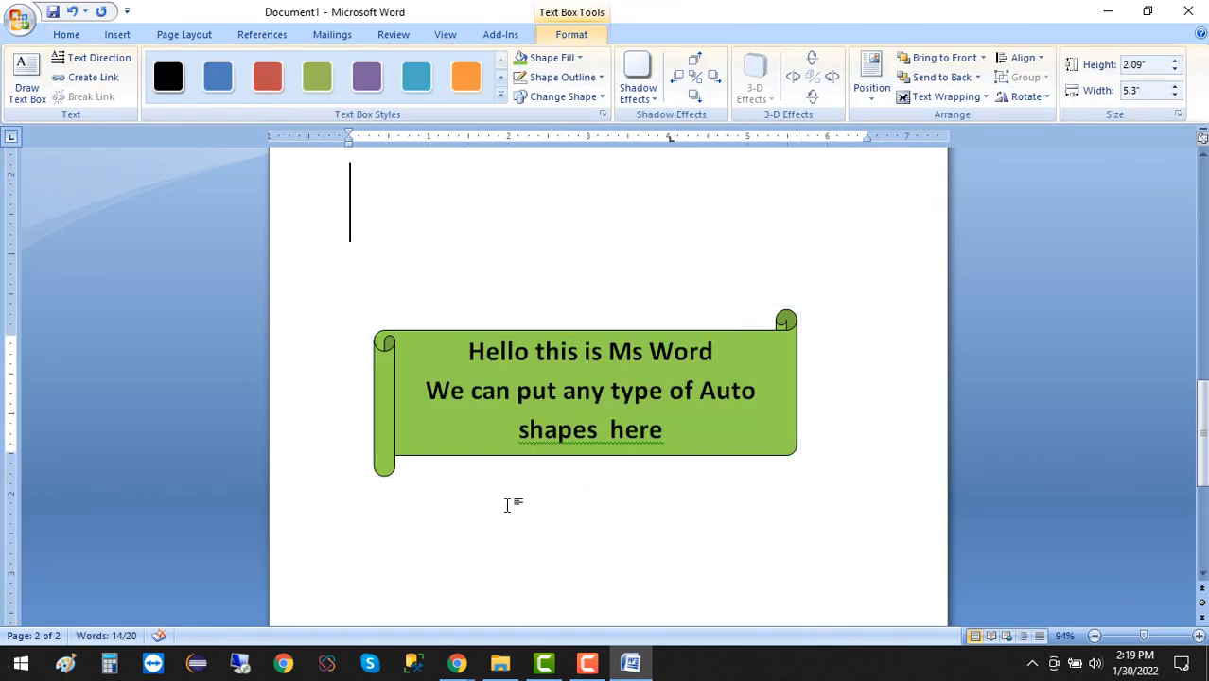
scroll(425, 381, "down", 3)
scroll(425, 381, "up", 6)
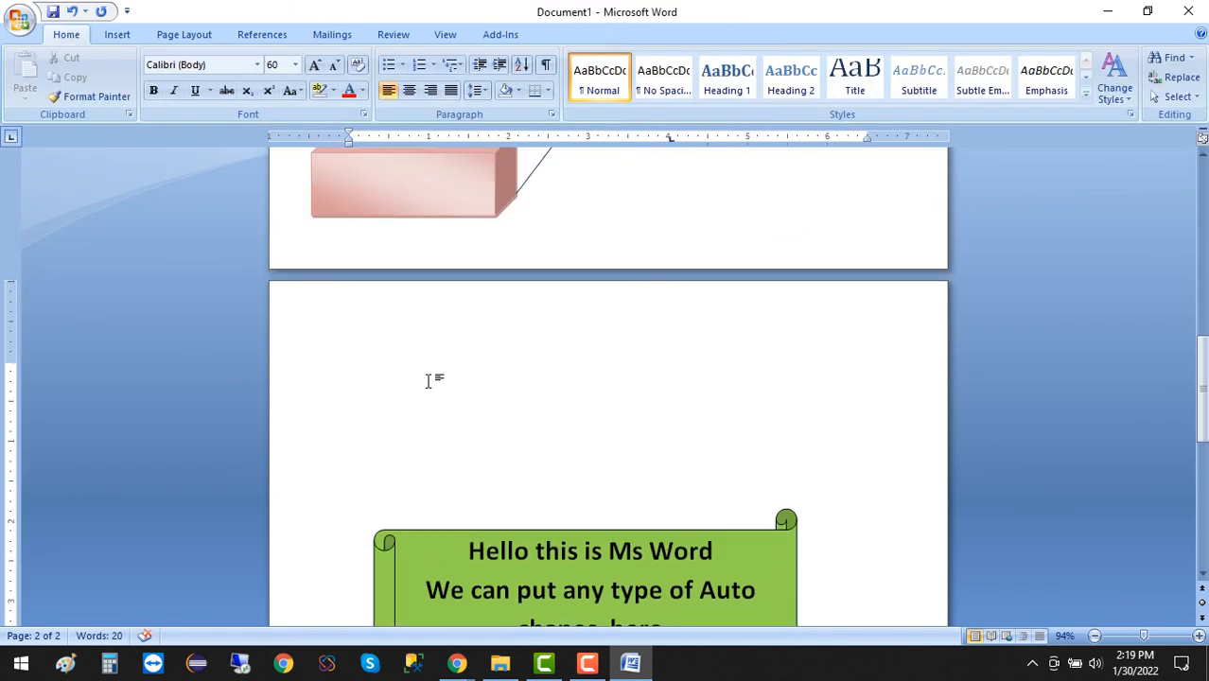
Draw a five-pointed star about 3.6" wide and 2.7" tall in the empty area below the green scroll.
scroll(427, 378, "down", 3)
scroll(428, 381, "down", 3)
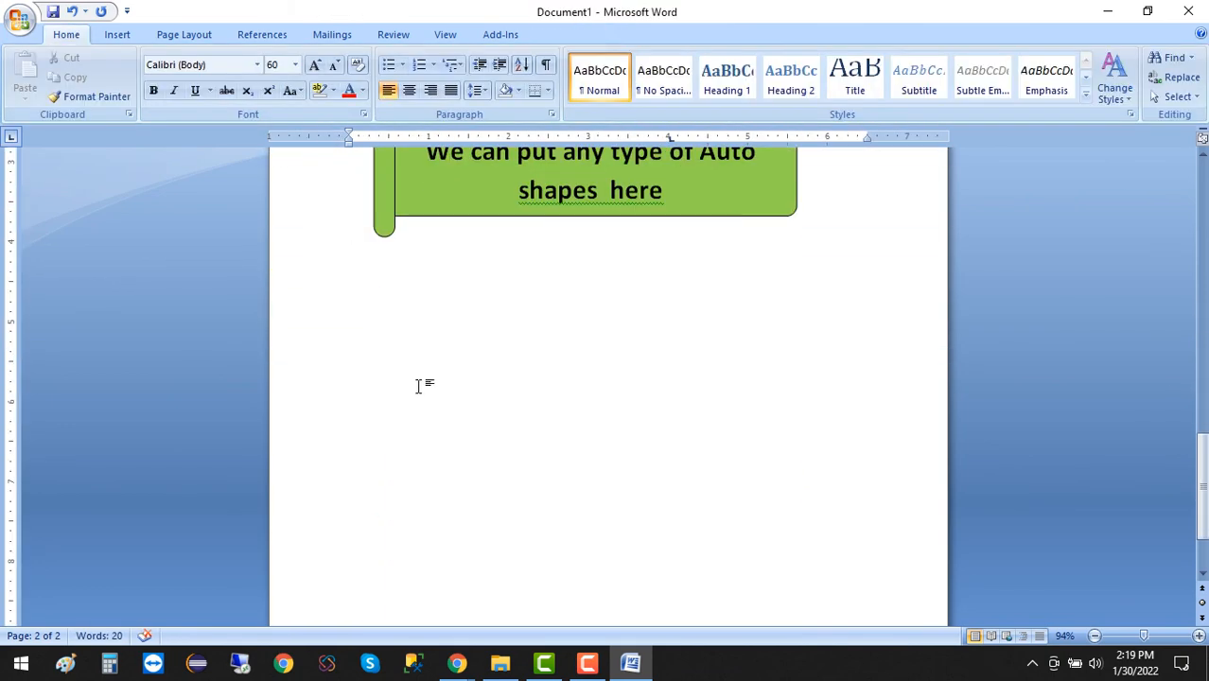
left_click(118, 36)
left_click(264, 100)
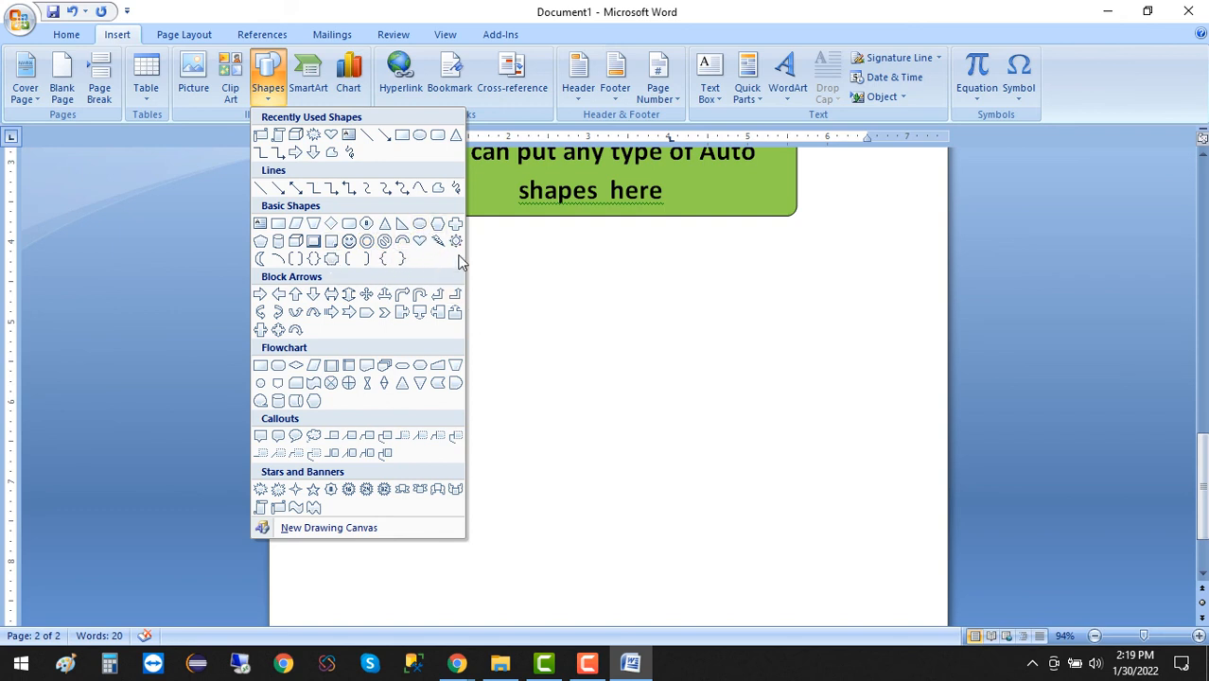
left_click(315, 494)
scroll(529, 411, "up", 1)
mouse_move(443, 373)
left_mouse_down()
mouse_move(728, 605)
mouse_move(732, 588)
left_mouse_up()
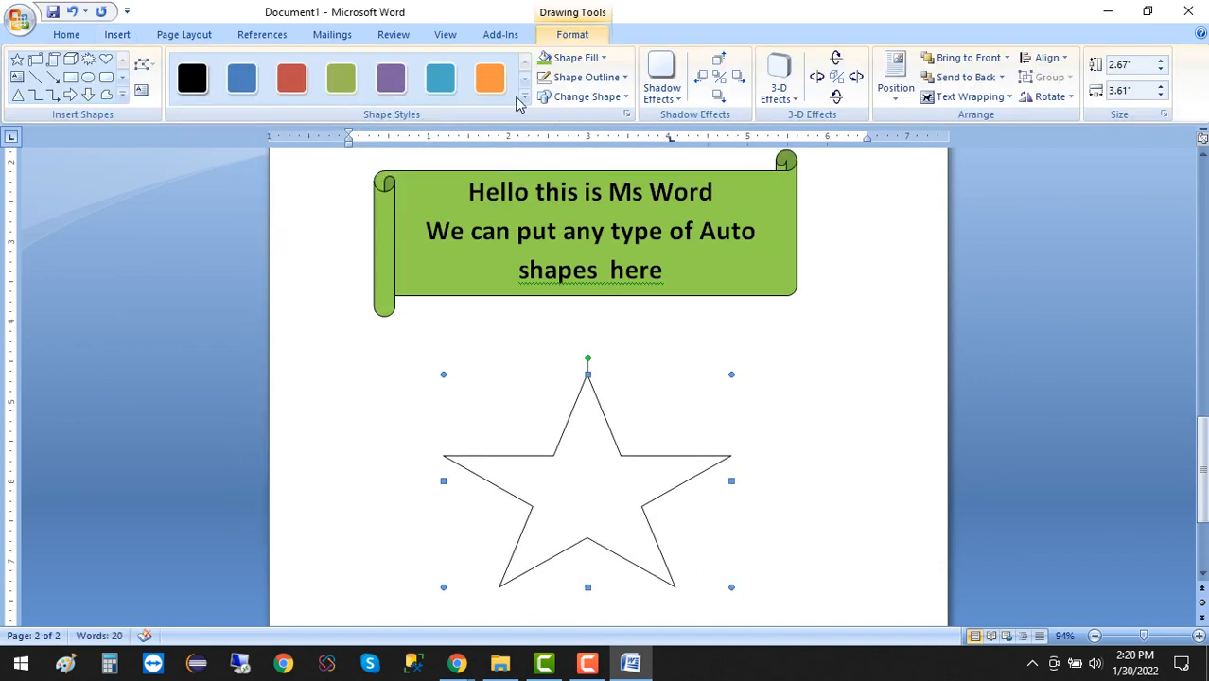
Give the star the solid aqua shape style and a light-variation gradient fill radiating from the center.
left_click(497, 85)
left_click(441, 77)
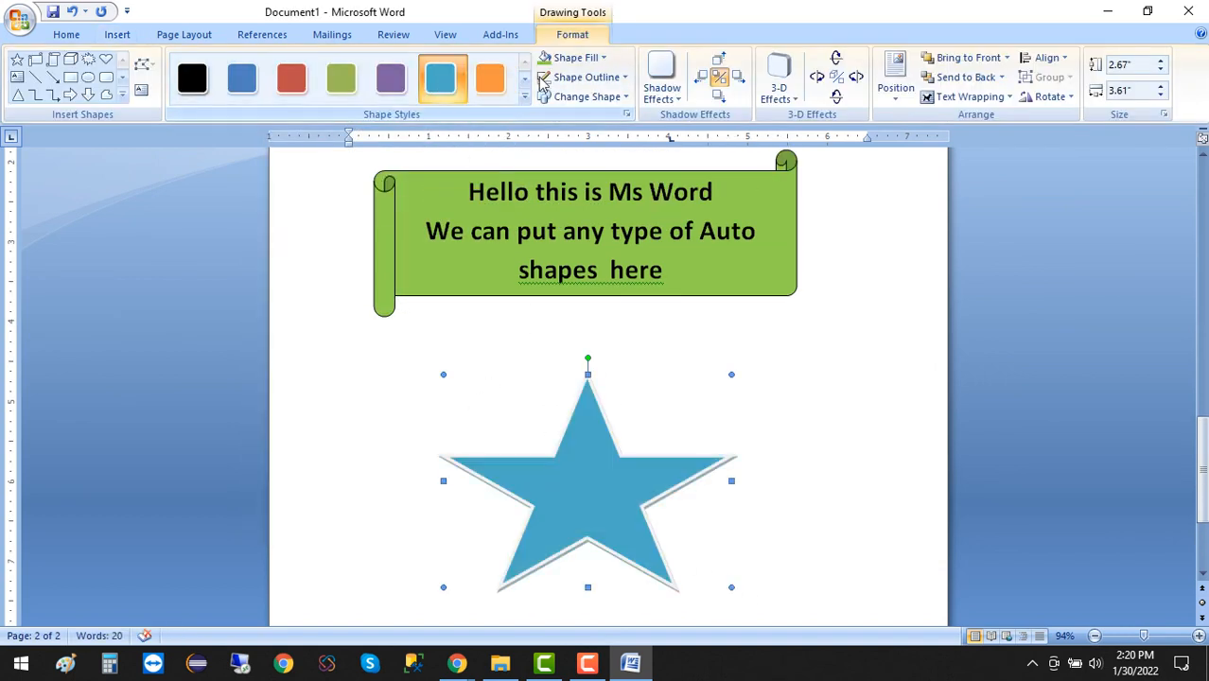
left_click(574, 60)
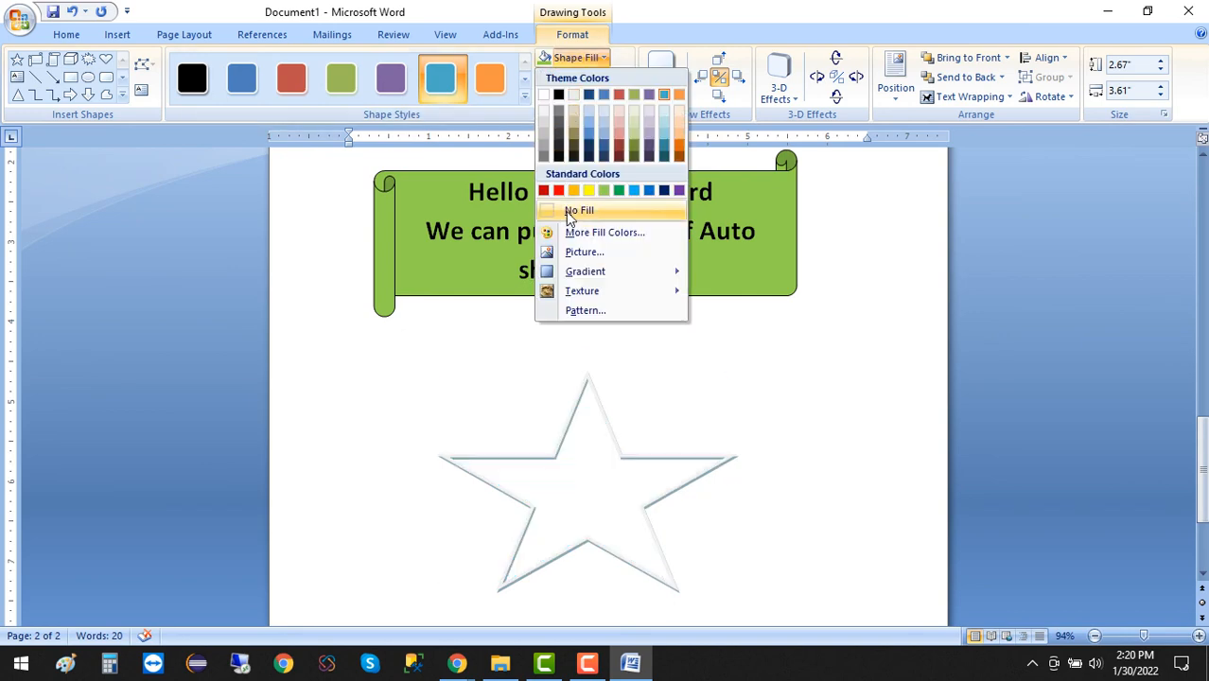
mouse_move(615, 271)
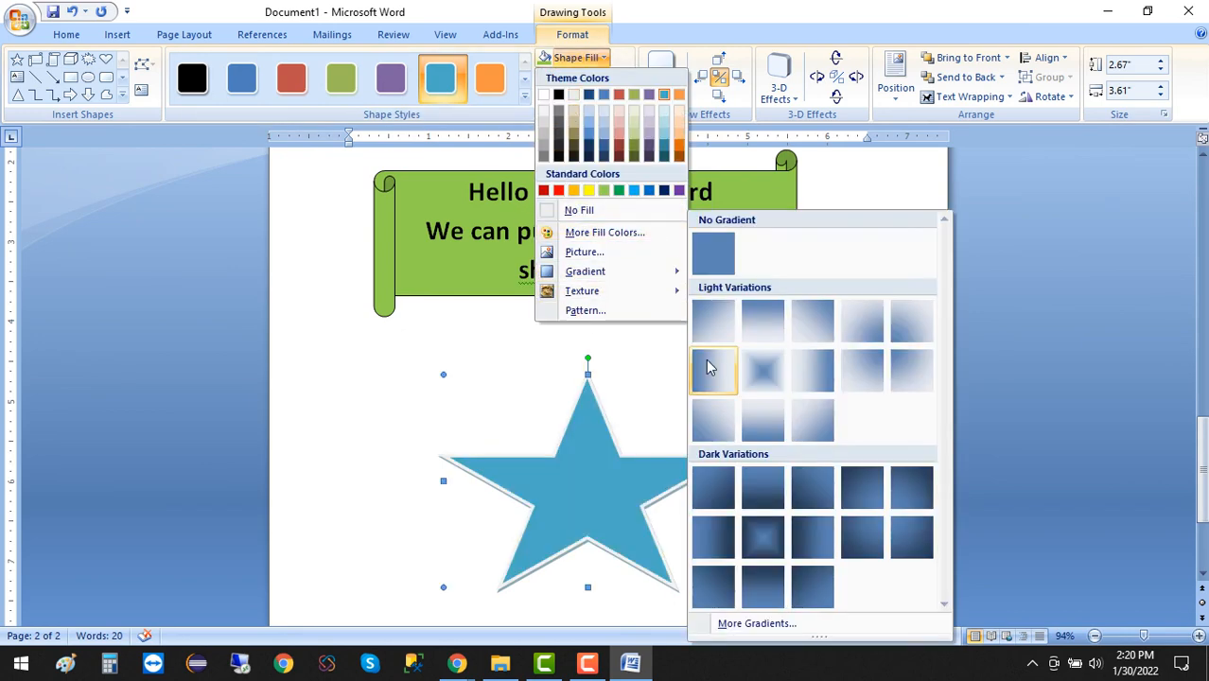
left_click(770, 379)
left_click(432, 386)
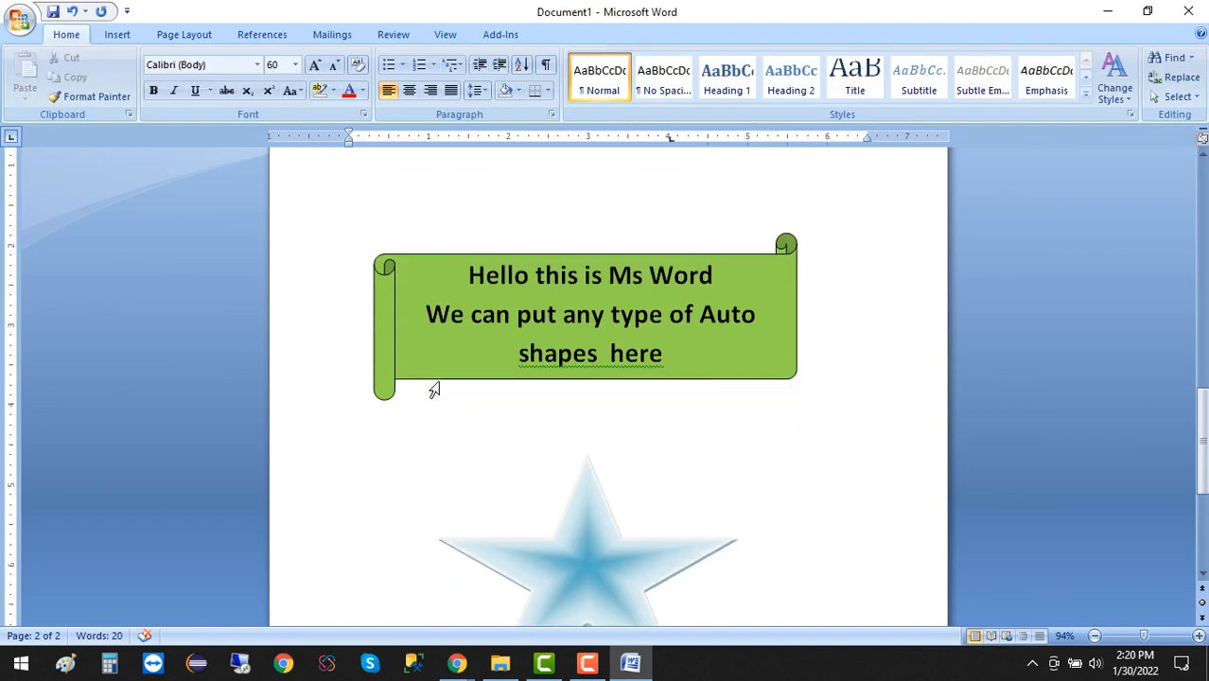
Shrink the star to roughly two-thirds of its size and place it centered just beneath the green scroll.
scroll(665, 535, "down", 2)
left_click(665, 535)
left_click_drag(733, 551, 615, 465)
mouse_move(515, 398)
left_mouse_down()
mouse_move(550, 399)
mouse_move(581, 374)
mouse_move(620, 388)
mouse_move(600, 387)
left_mouse_up()
left_click(621, 524)
scroll(615, 507, "up", 3)
scroll(615, 431, "down", 4)
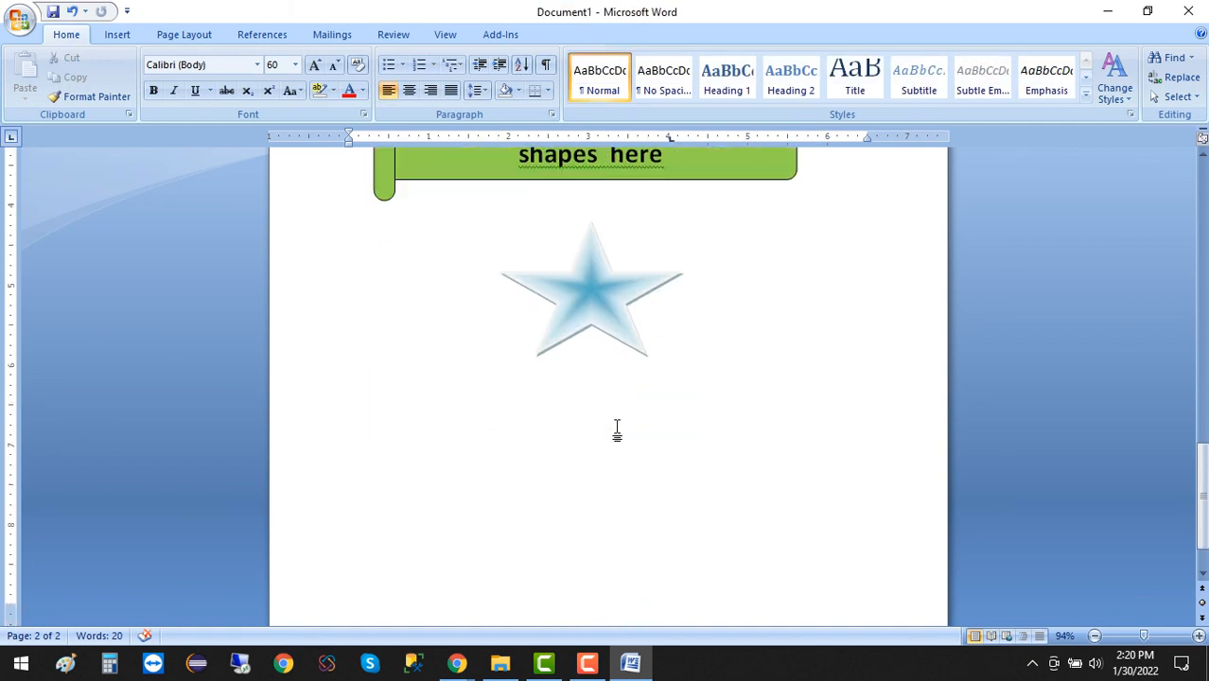
scroll(607, 480, "up", 4)
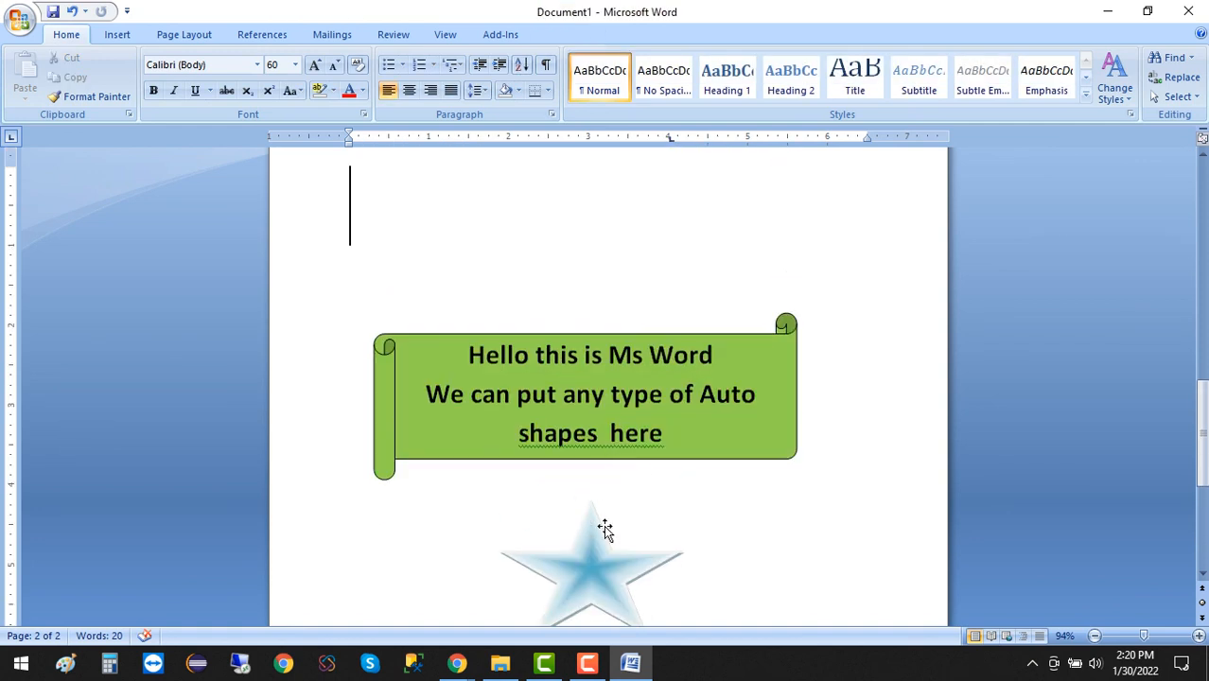